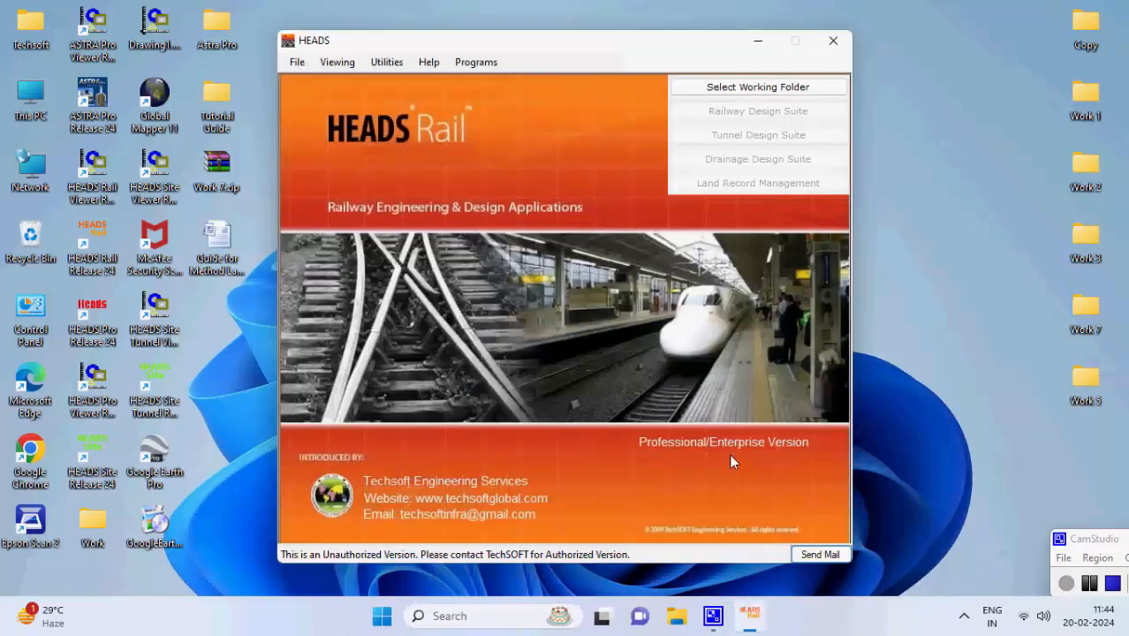
Set the HEADS Rail working folder to Work 4
{"action": "left_click", "coordinate": [301, 67]}
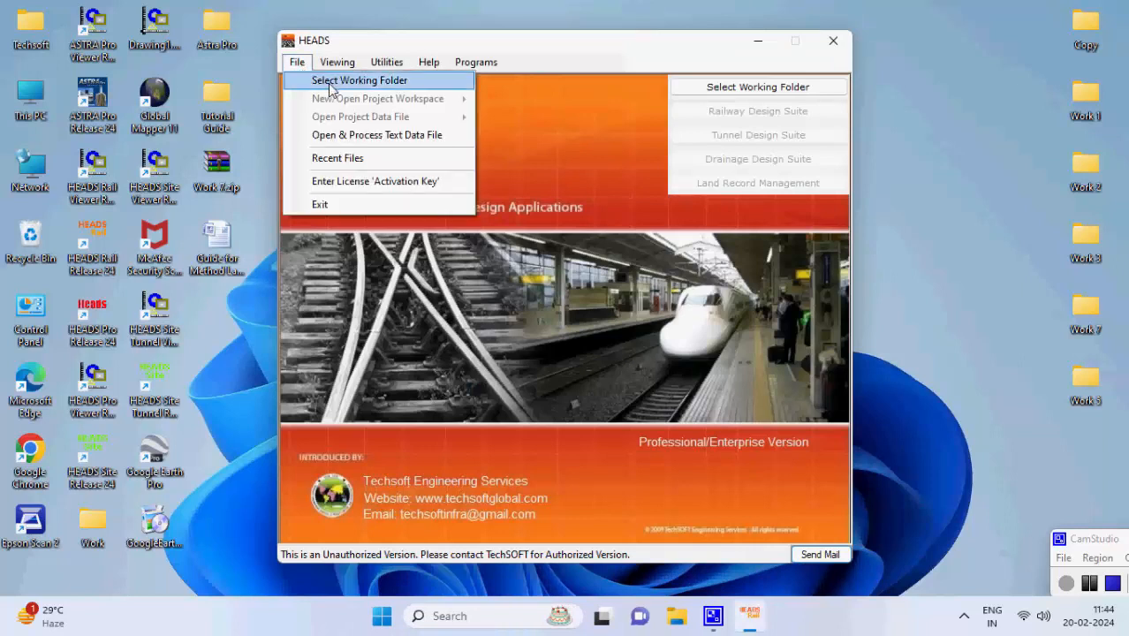
{"action": "left_click", "coordinate": [329, 82]}
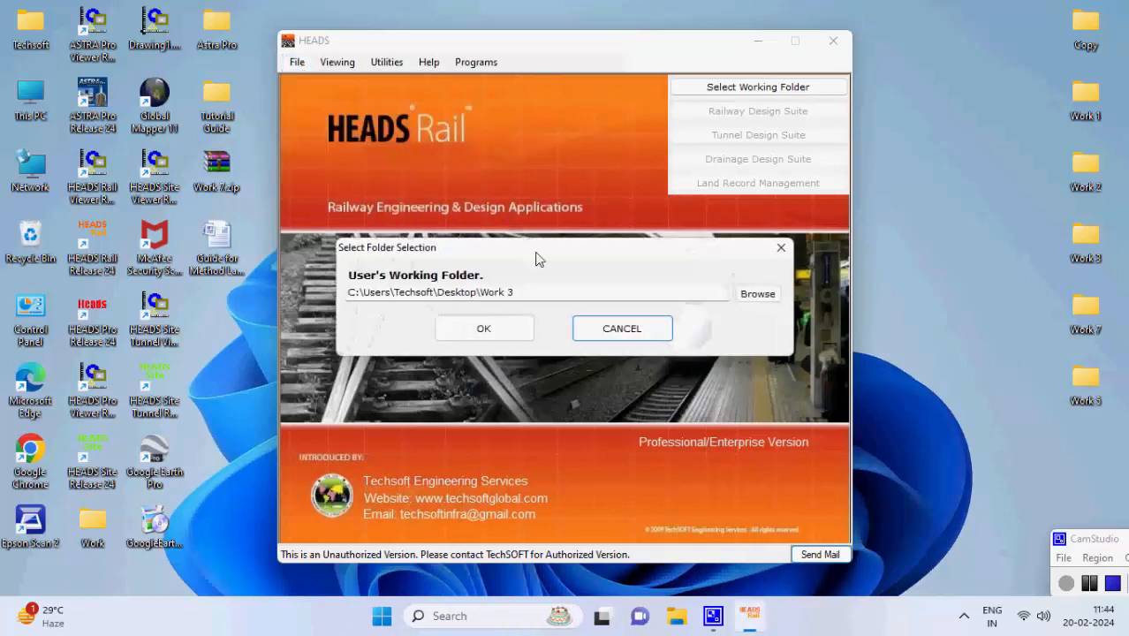
{"action": "left_click", "coordinate": [747, 298]}
{"action": "left_click", "coordinate": [530, 345]}
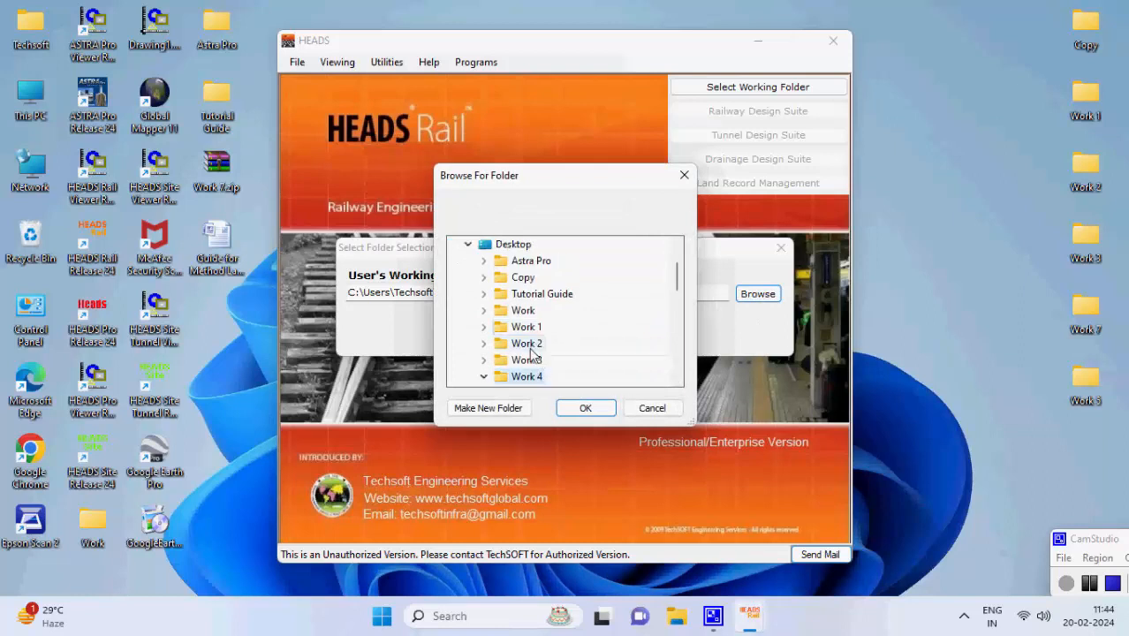
{"action": "left_click", "coordinate": [584, 408]}
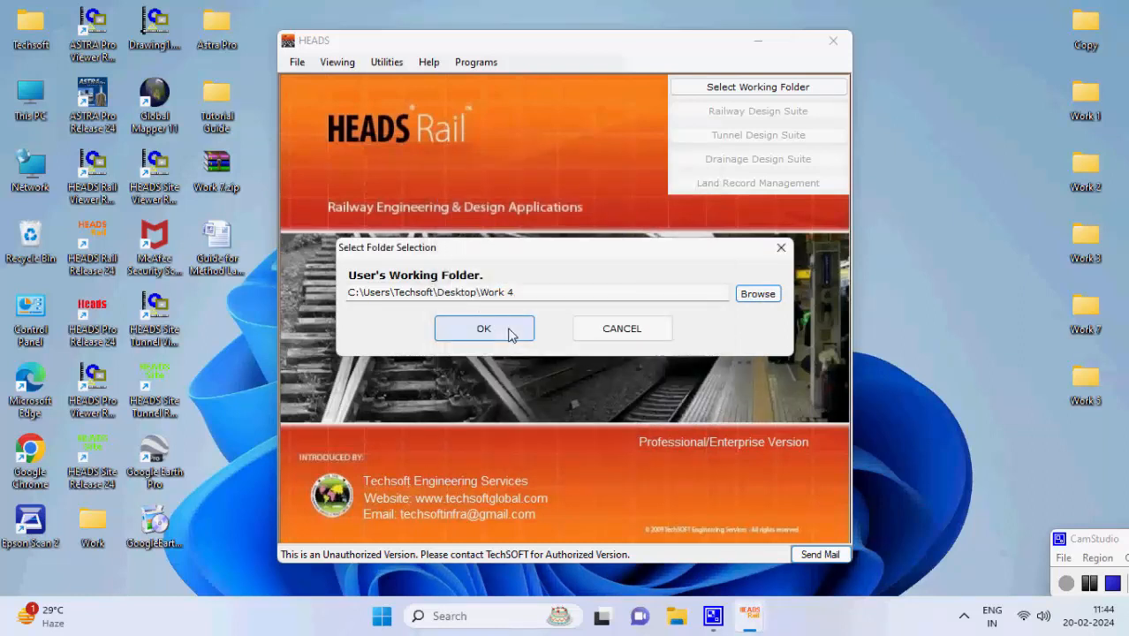
{"action": "left_click", "coordinate": [510, 331]}
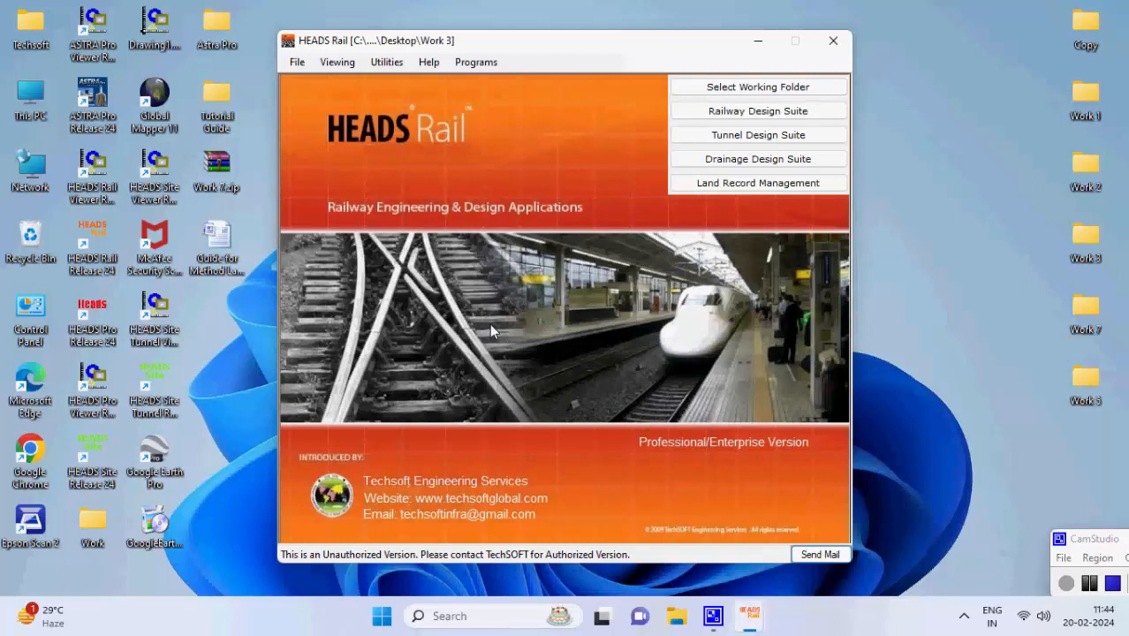
Open the Land Record Management project workspace from the File menu
{"action": "left_click", "coordinate": [295, 63]}
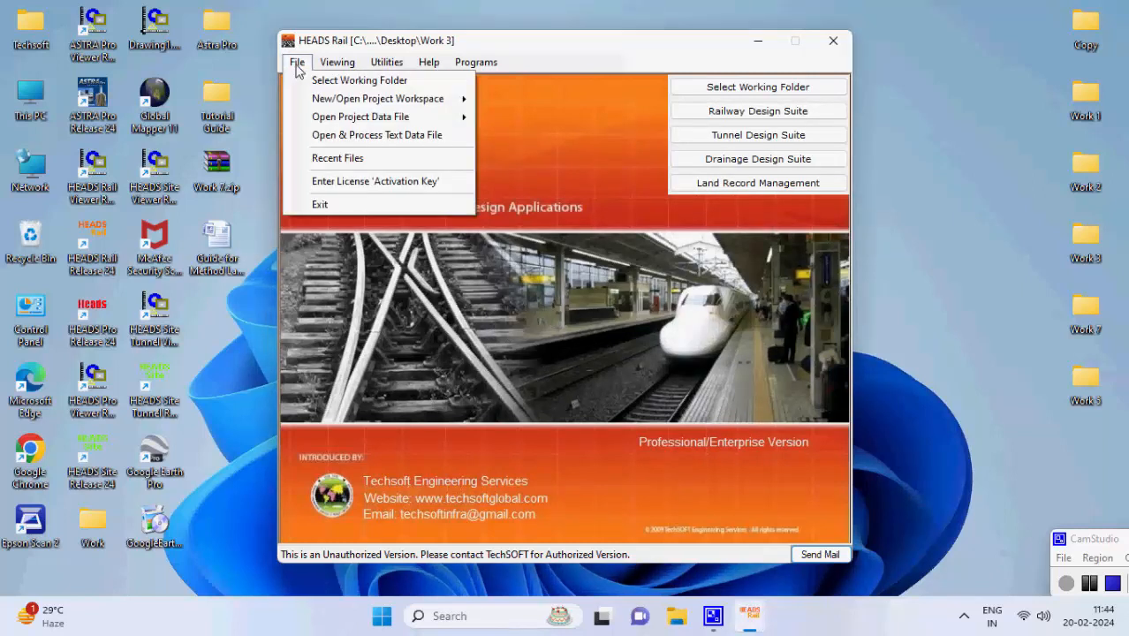
{"action": "mouse_move", "coordinate": [323, 102]}
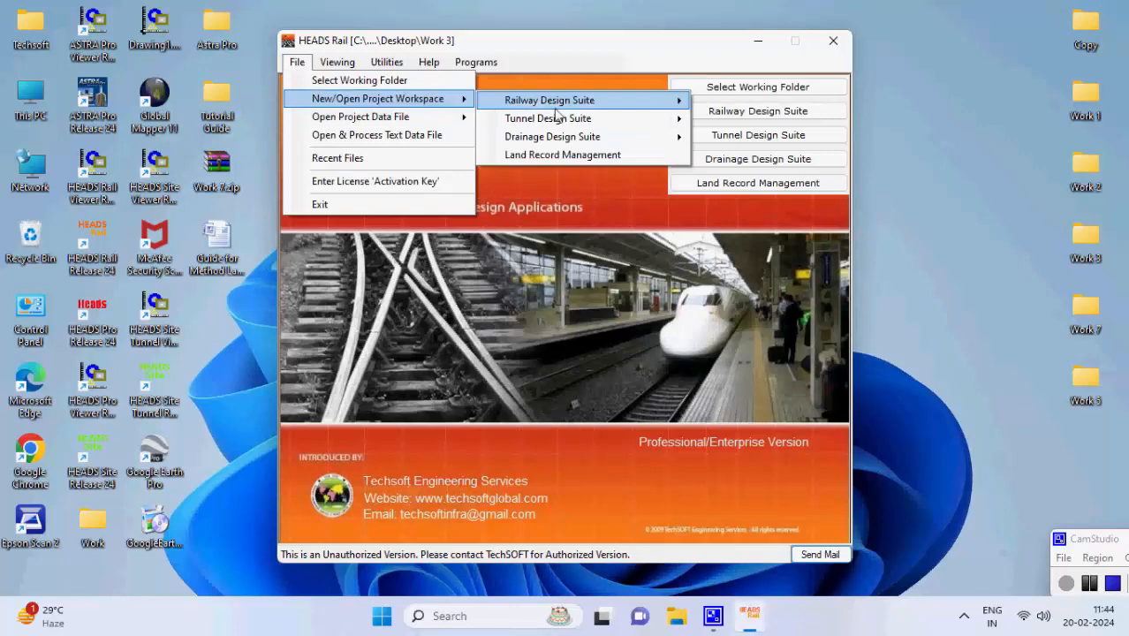
{"action": "left_click", "coordinate": [629, 158]}
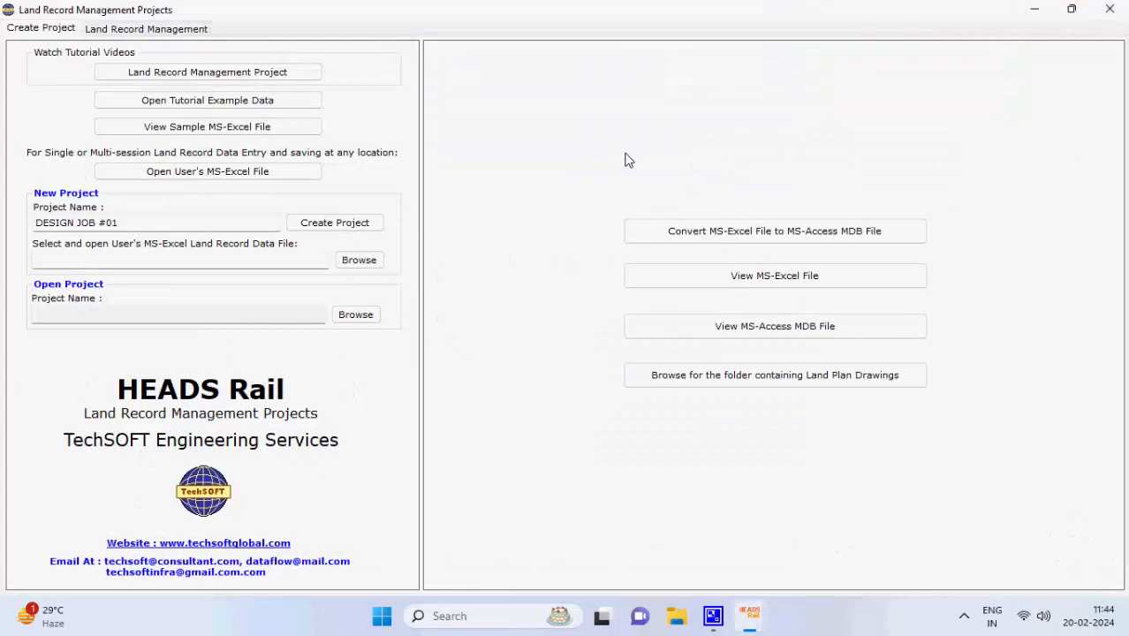
Create the DESIGN JOB #01 project and acknowledge the project-created message
{"action": "left_click", "coordinate": [382, 227]}
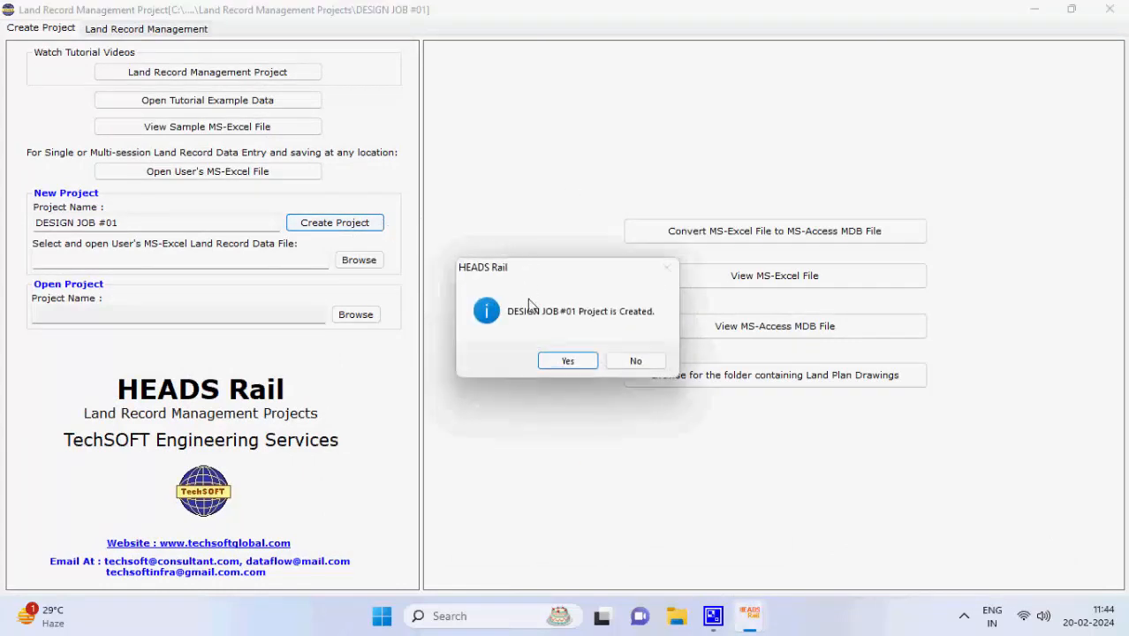
{"action": "left_click", "coordinate": [568, 360]}
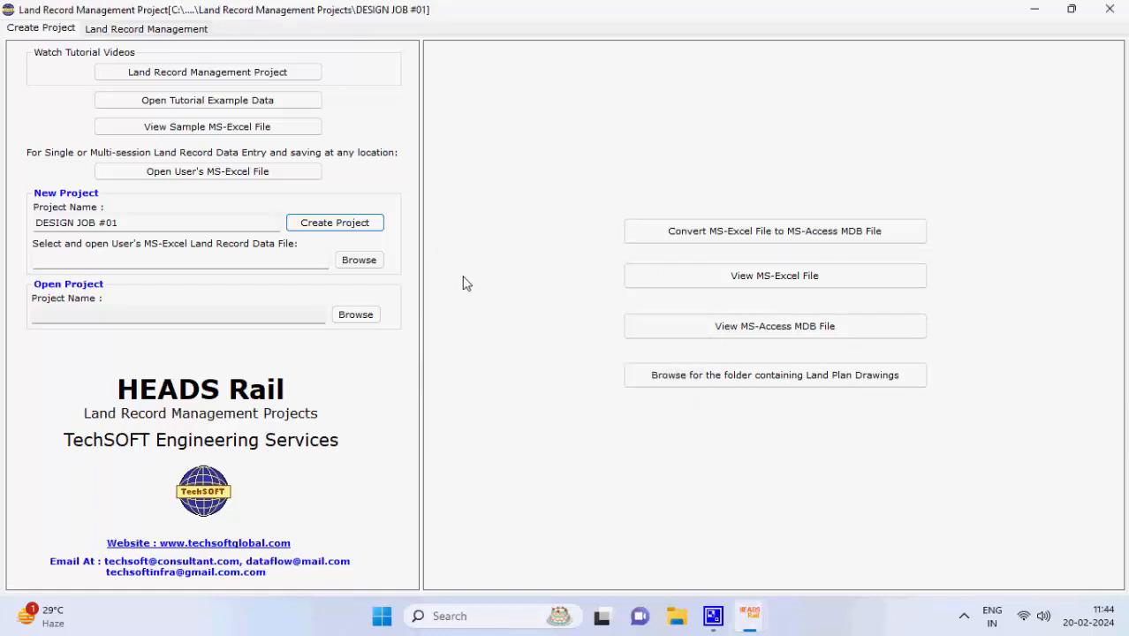
{"action": "left_click", "coordinate": [316, 132]}
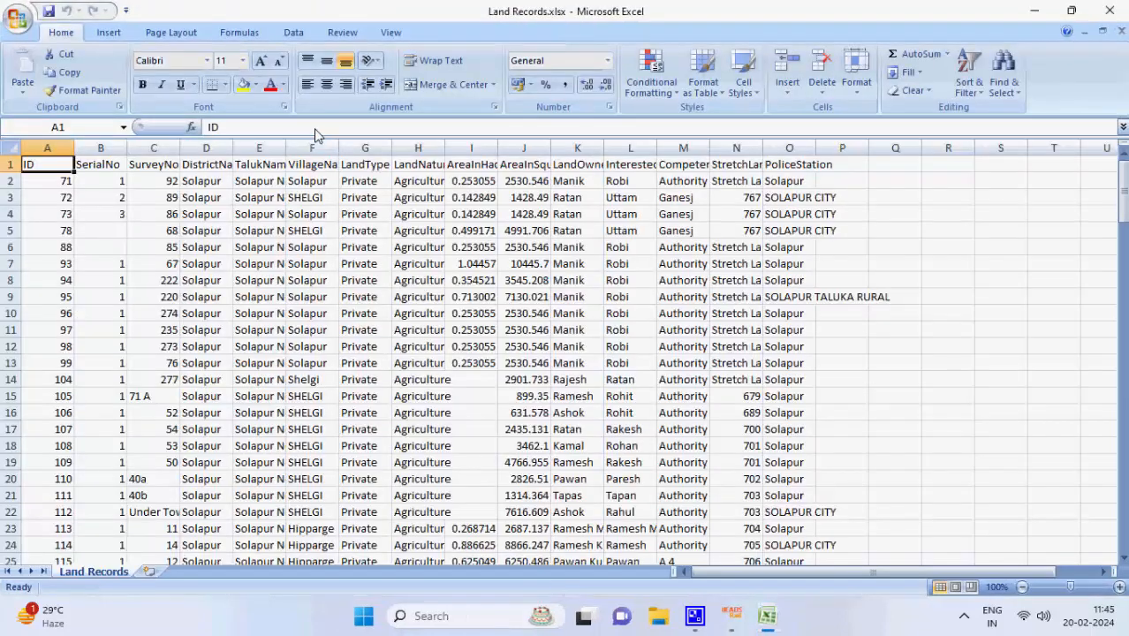
{"action": "scroll", "coordinate": [501, 329], "scroll_direction": "down", "scroll_amount": 15}
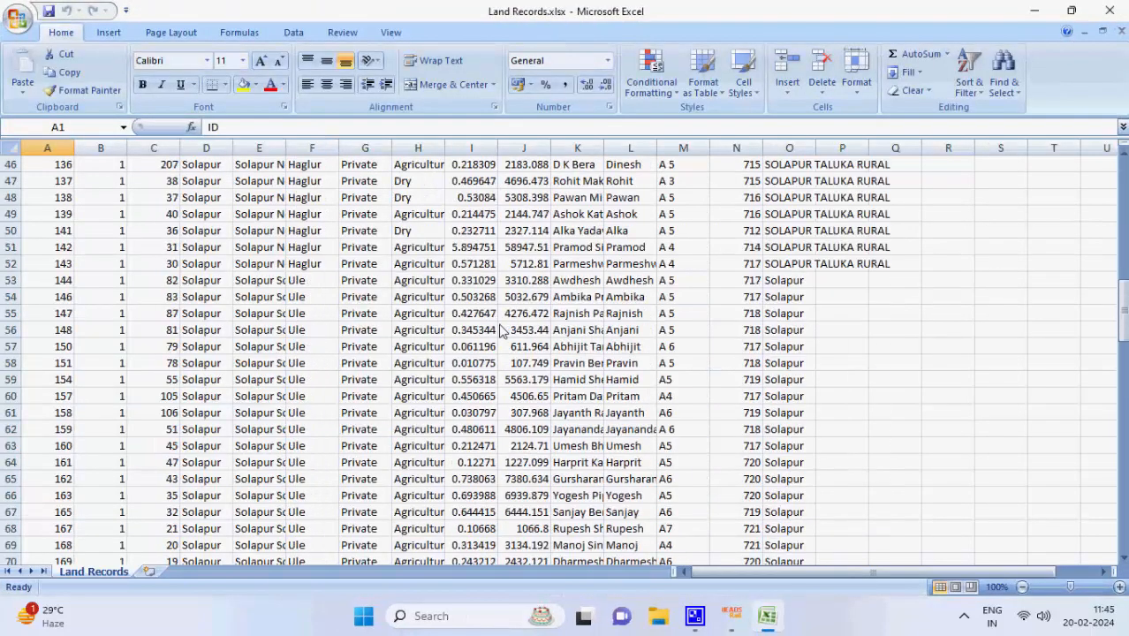
{"action": "scroll", "coordinate": [500, 329], "scroll_direction": "down", "scroll_amount": 15}
{"action": "scroll", "coordinate": [490, 322], "scroll_direction": "up", "scroll_amount": 20}
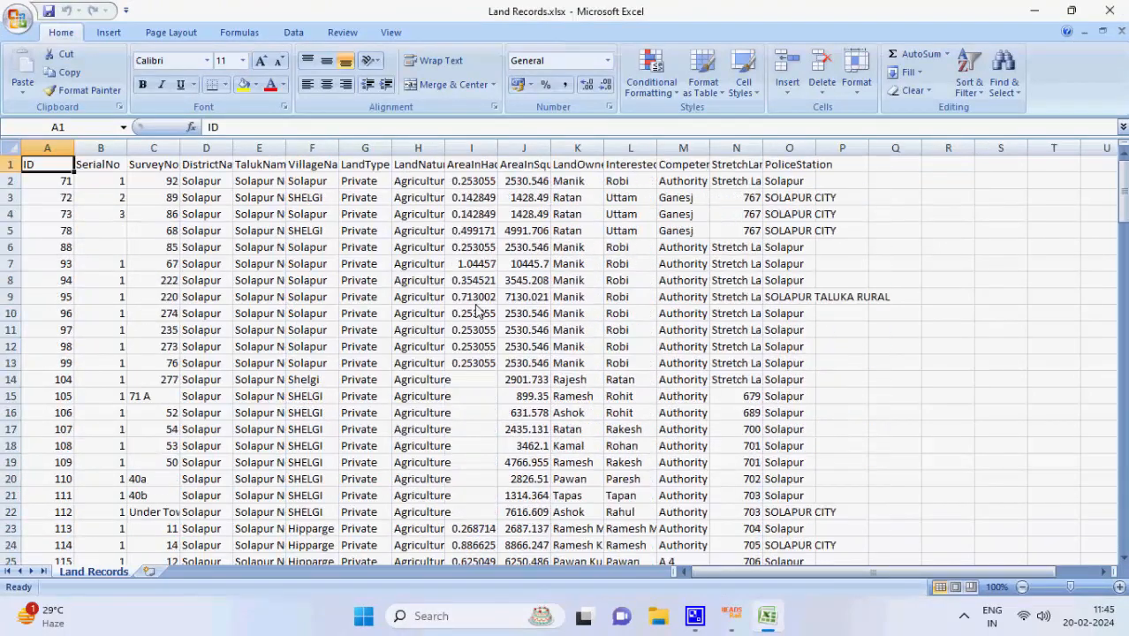
{"action": "left_click", "coordinate": [1109, 10]}
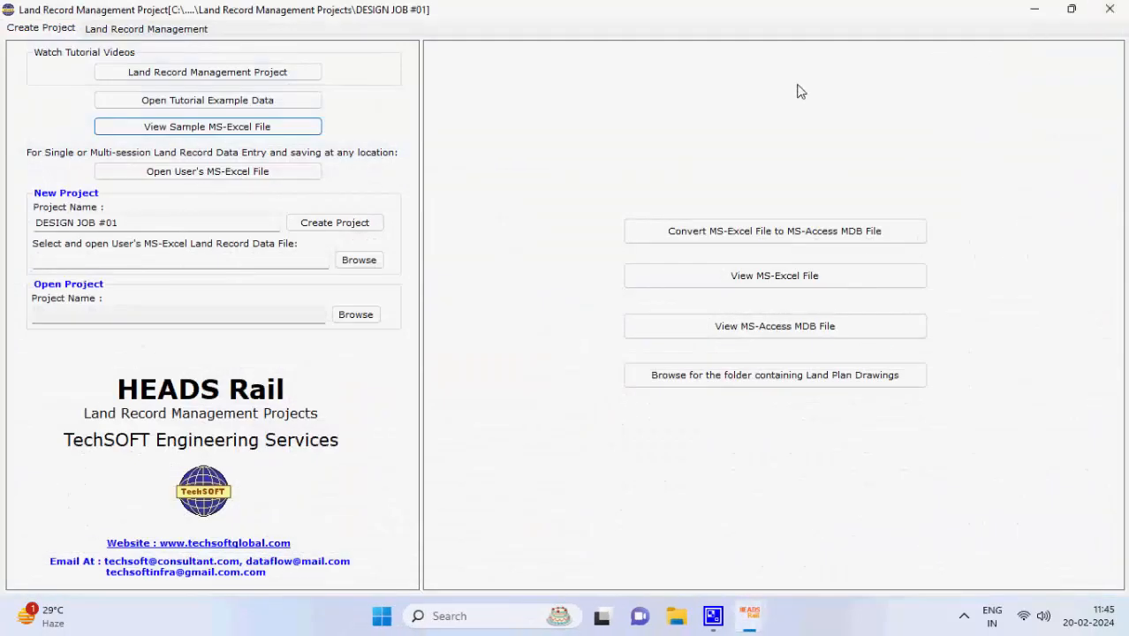
Open the user's Land Records.xlsx file and accept the notice that it was placed in the project folder
{"action": "left_click", "coordinate": [291, 171]}
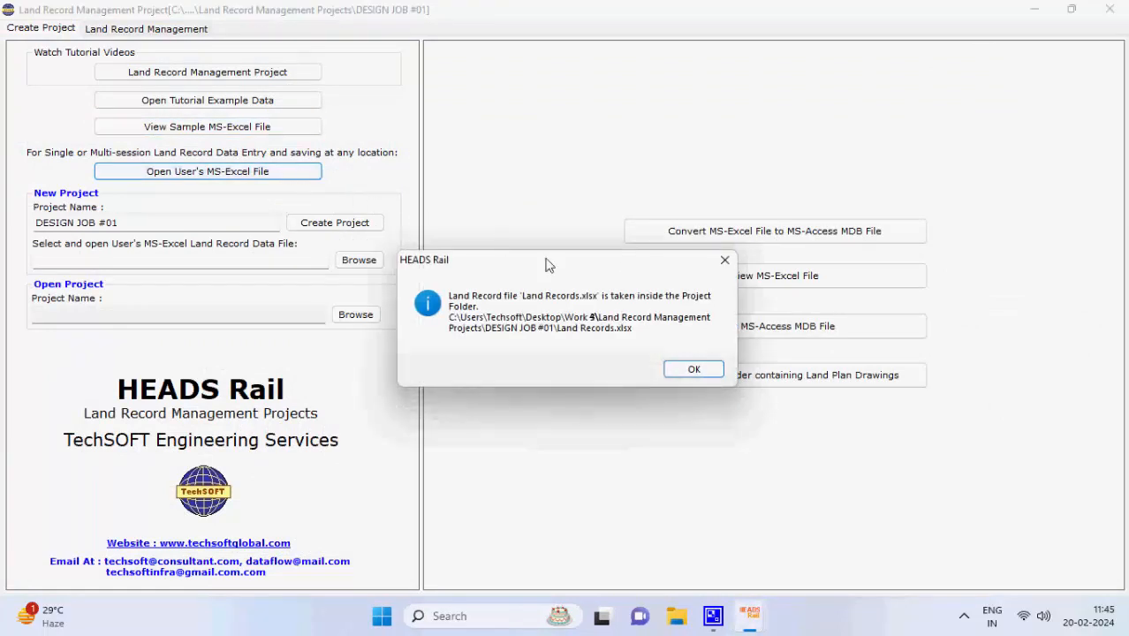
{"action": "left_click", "coordinate": [691, 370]}
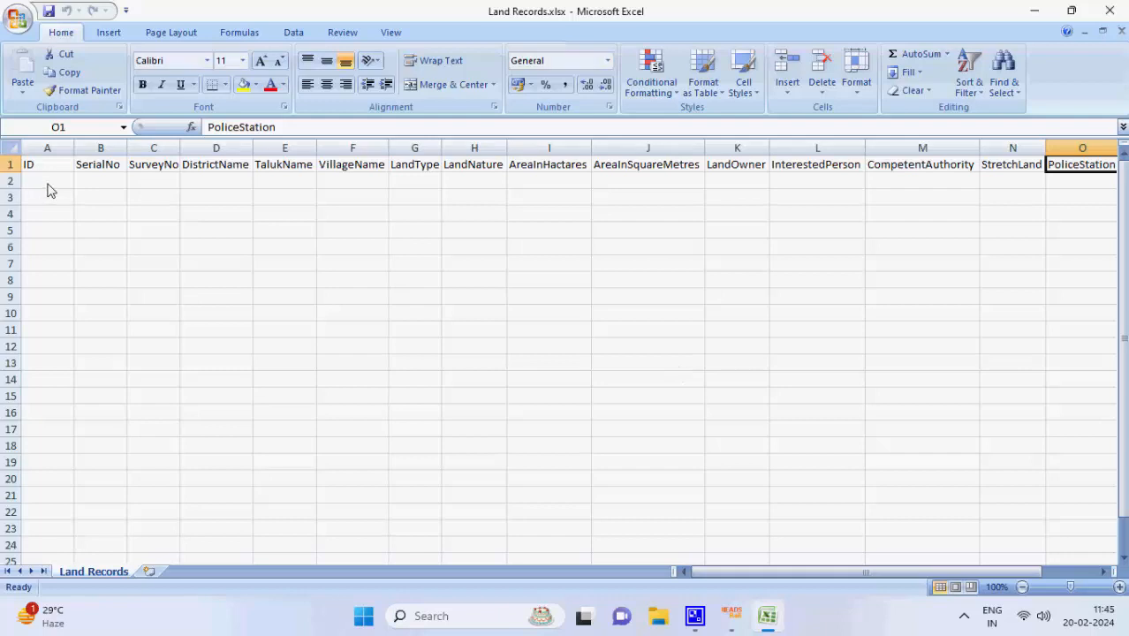
Start row 2 with values 1, 40B, district Solapur and taluk Solapur North
{"action": "left_click", "coordinate": [49, 184]}
{"action": "type", "text": "1"}
{"action": "key", "text": "Tab"}
{"action": "type", "text": "1"}
{"action": "key", "text": "Tab"}
{"action": "type", "text": "40B"}
{"action": "key", "text": "Tab"}
{"action": "type", "text": "Sol"}
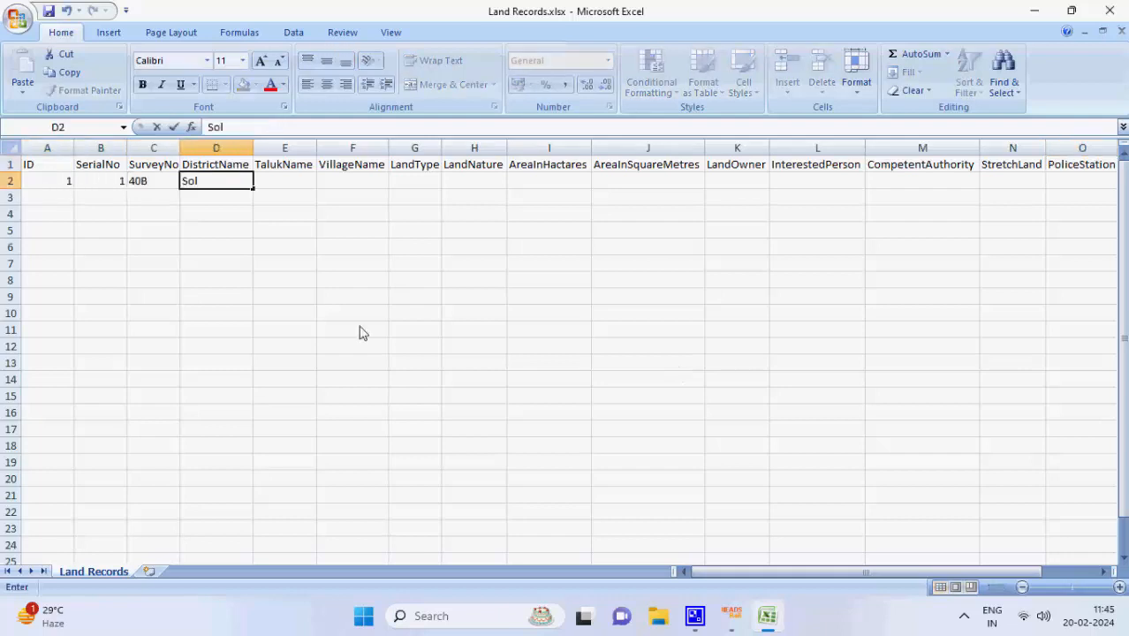
{"action": "type", "text": "apur"}
{"action": "key", "text": "Tab"}
{"action": "type", "text": "sol"}
{"action": "key", "text": "BackSpace"}
{"action": "key", "text": "BackSpace"}
{"action": "key", "text": "BackSpace"}
{"action": "type", "text": "Solapur"}
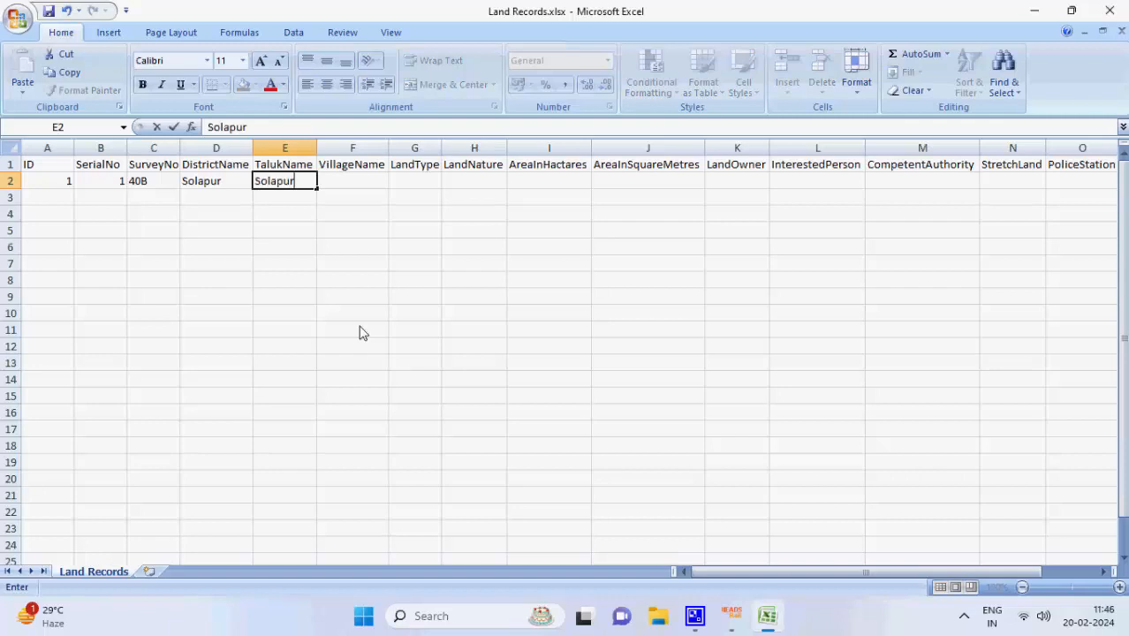
{"action": "type", "text": " North"}
{"action": "key", "text": "Tab"}
Finish the record with village SHELGI, Robi, Authority 1, Stretch Land and police station Solapur
{"action": "type", "text": "SHELGI"}
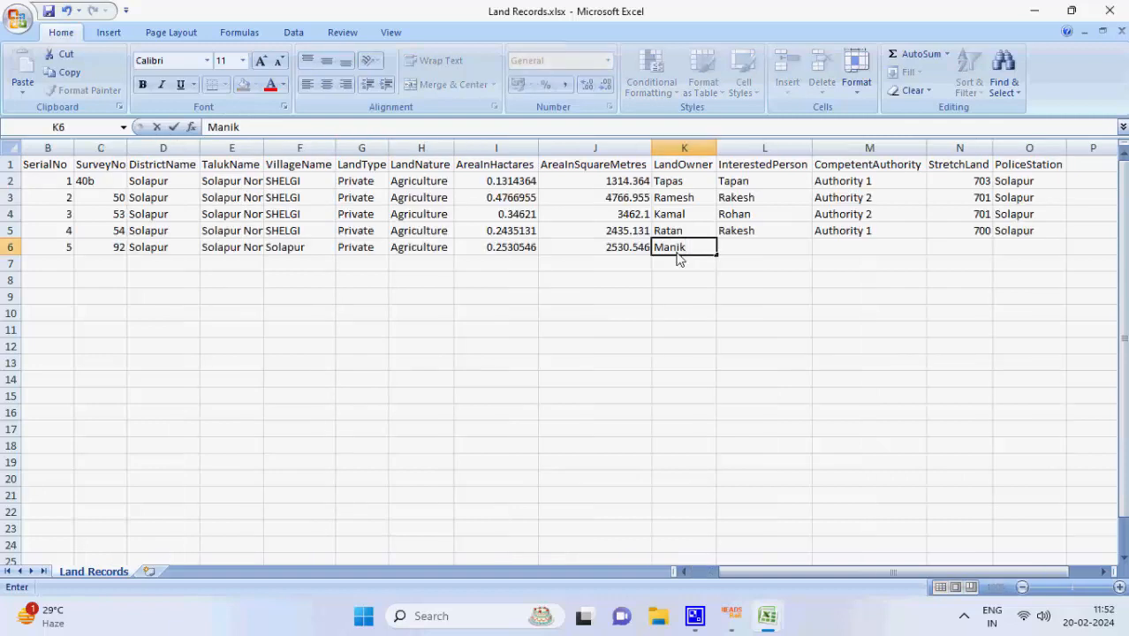
{"action": "key", "text": "Tab"}
{"action": "type", "text": "Robi"}
{"action": "key", "text": "Tab"}
{"action": "type", "text": "Author"}
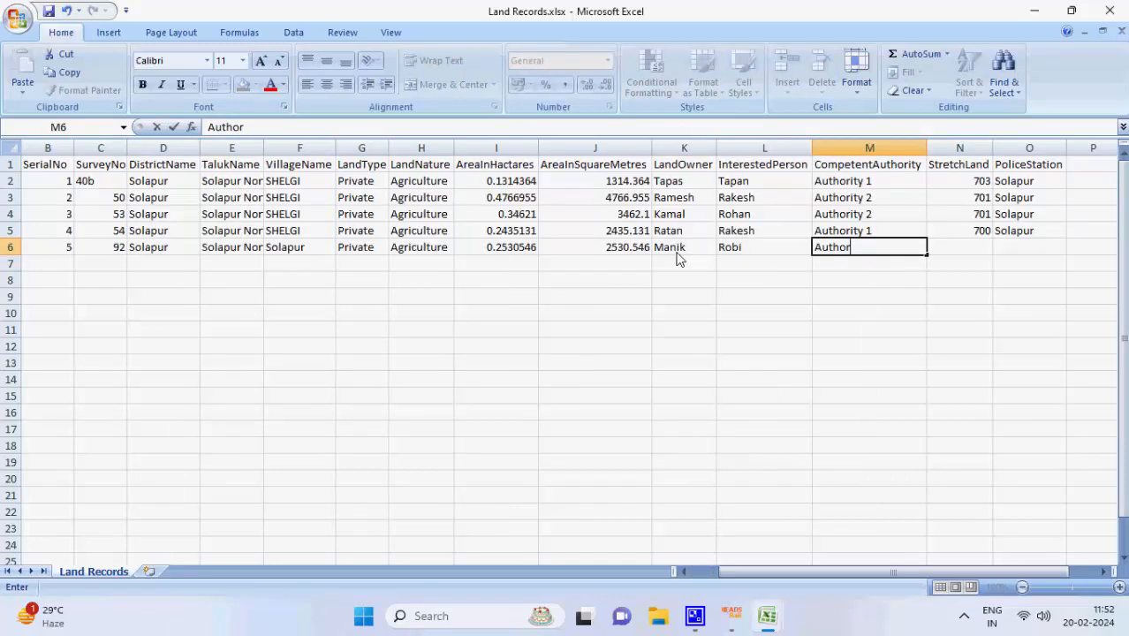
{"action": "type", "text": "ity 1"}
{"action": "key", "text": "Tab"}
{"action": "type", "text": "Stretch Land"}
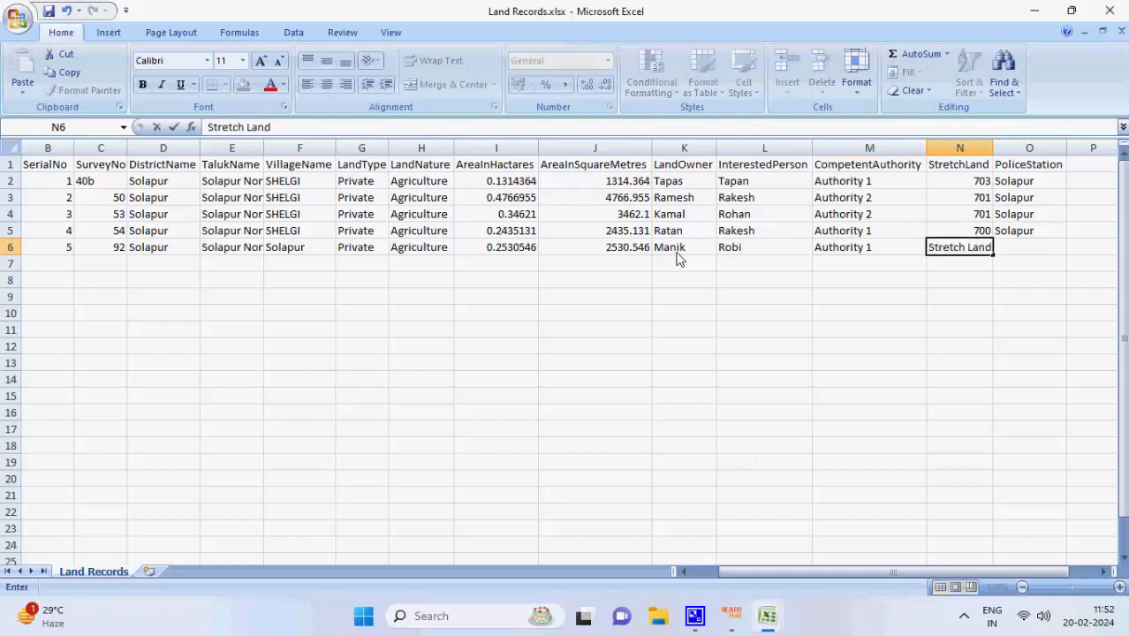
{"action": "key", "text": "Tab"}
{"action": "key", "text": "ctrl+d"}
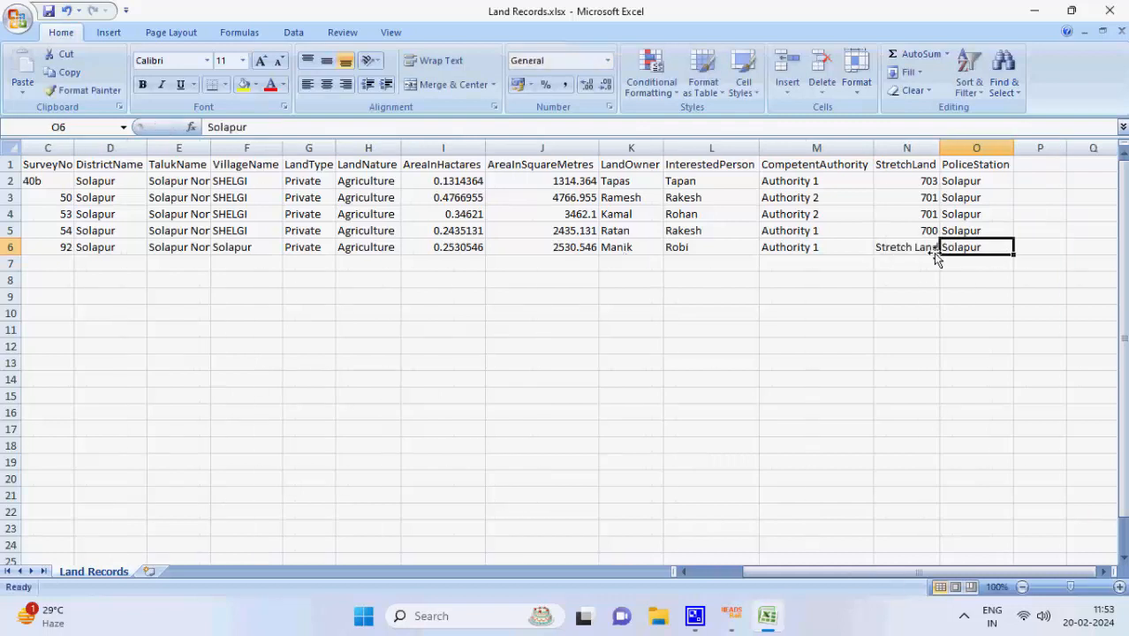
Save the Land Records workbook and close Excel
{"action": "left_click", "coordinate": [21, 21]}
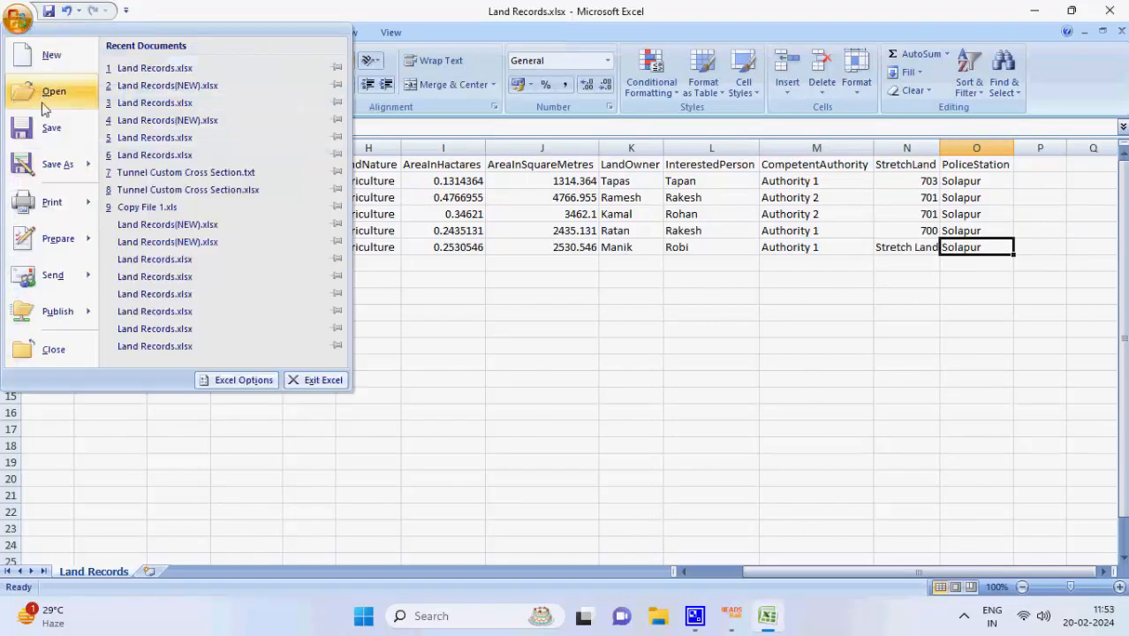
{"action": "left_click", "coordinate": [53, 129]}
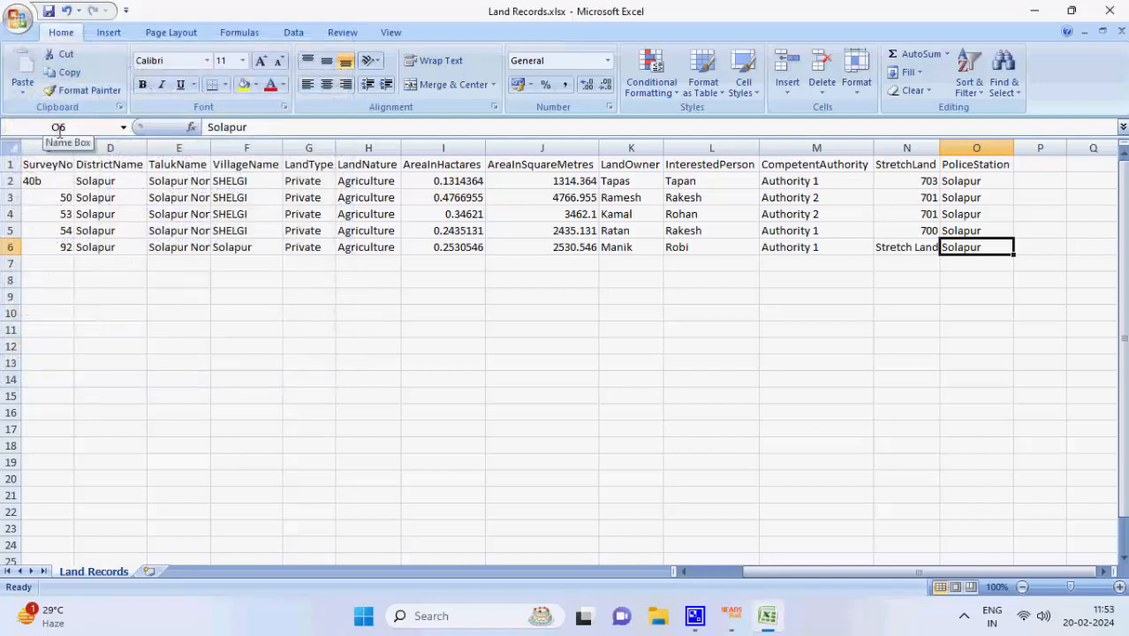
{"action": "left_click", "coordinate": [1114, 9]}
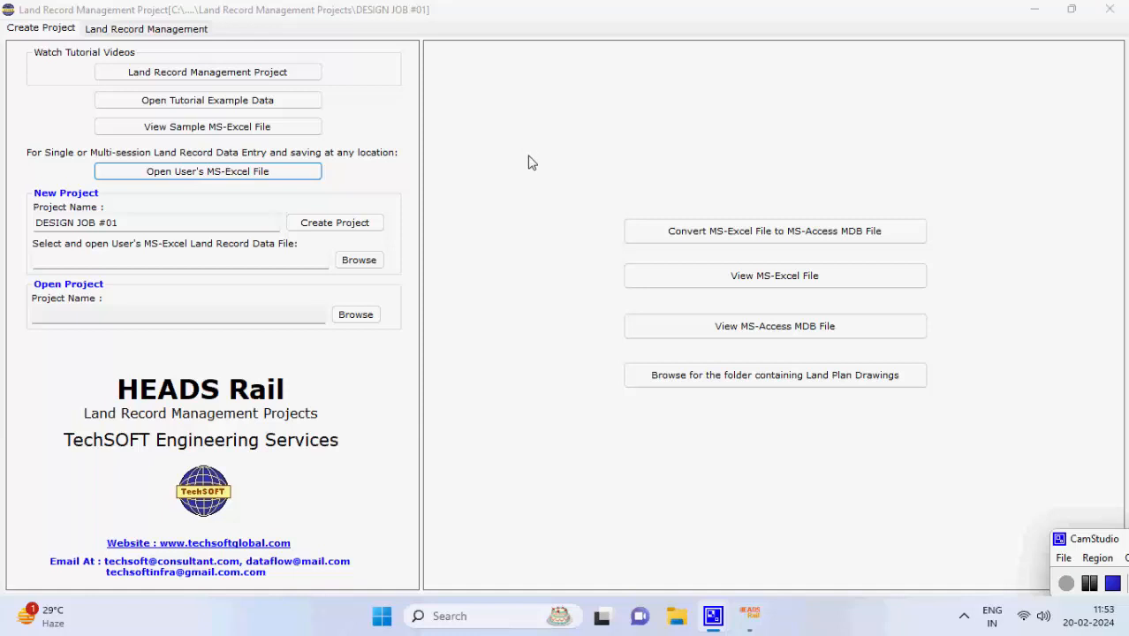
Load Land Records.xlsx into DESIGN JOB #01 and dismiss both messages to open it in Excel
{"action": "left_click", "coordinate": [384, 260]}
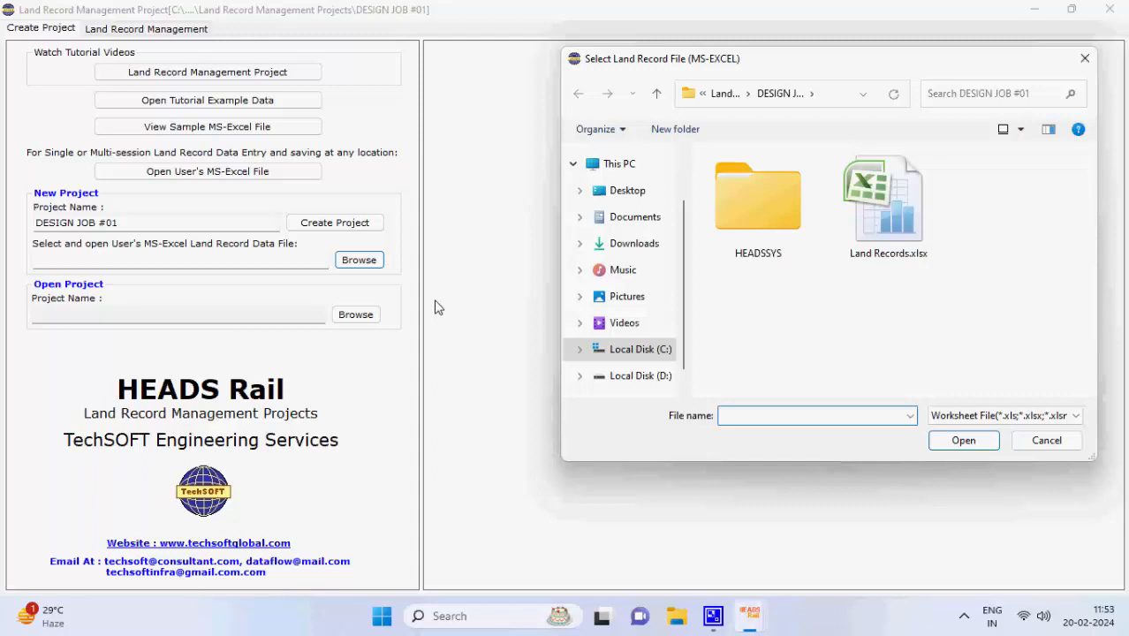
{"action": "left_click", "coordinate": [889, 237]}
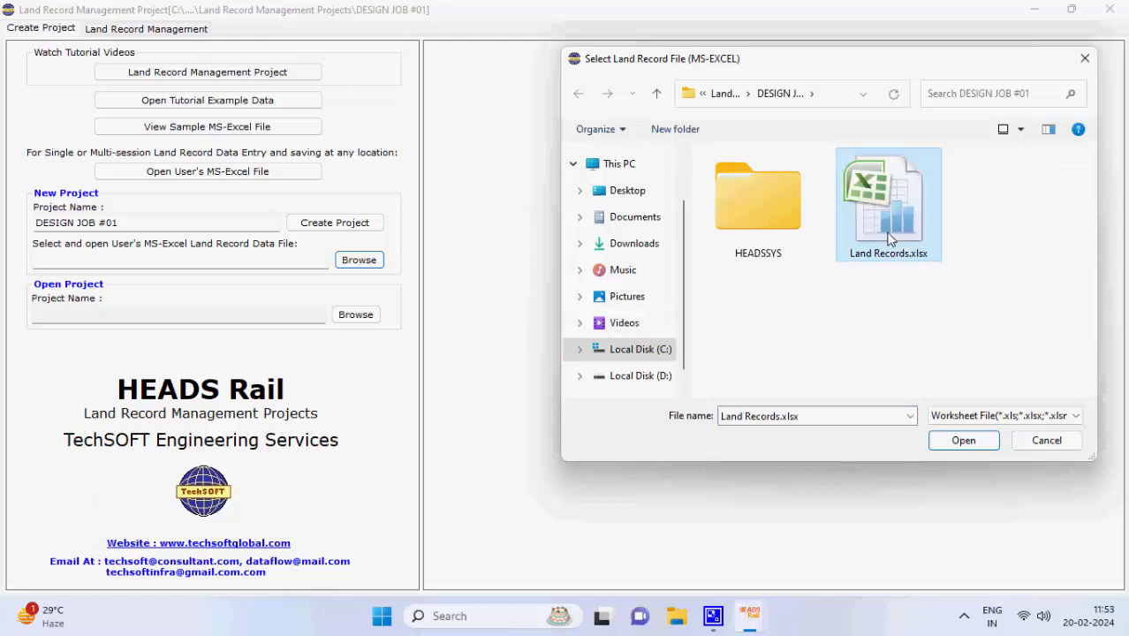
{"action": "left_click", "coordinate": [955, 443]}
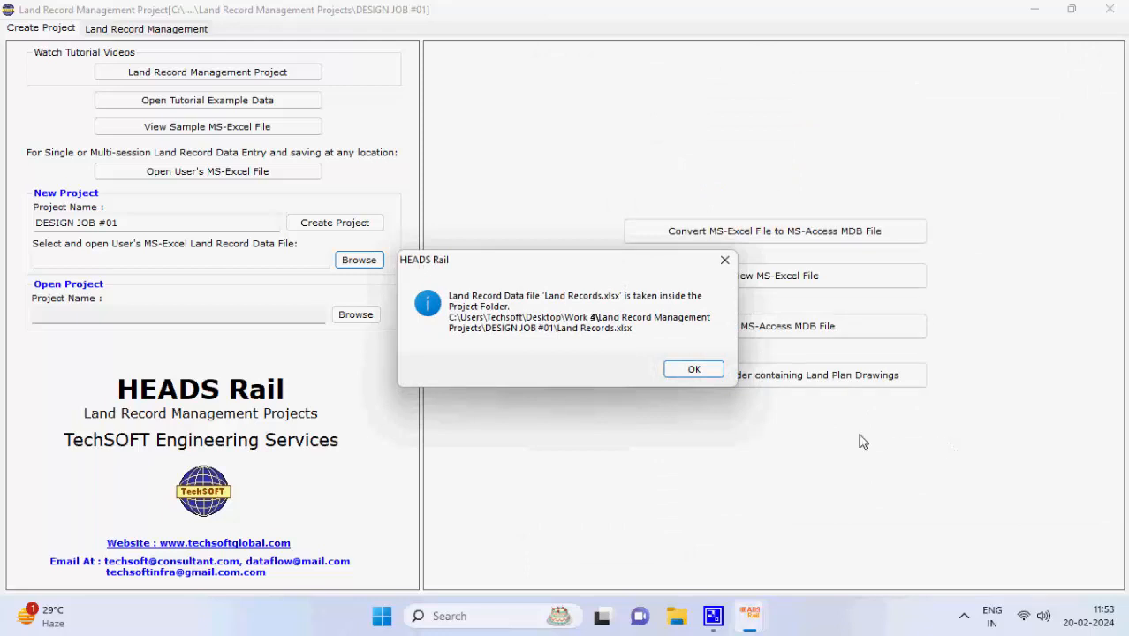
{"action": "left_click", "coordinate": [694, 369]}
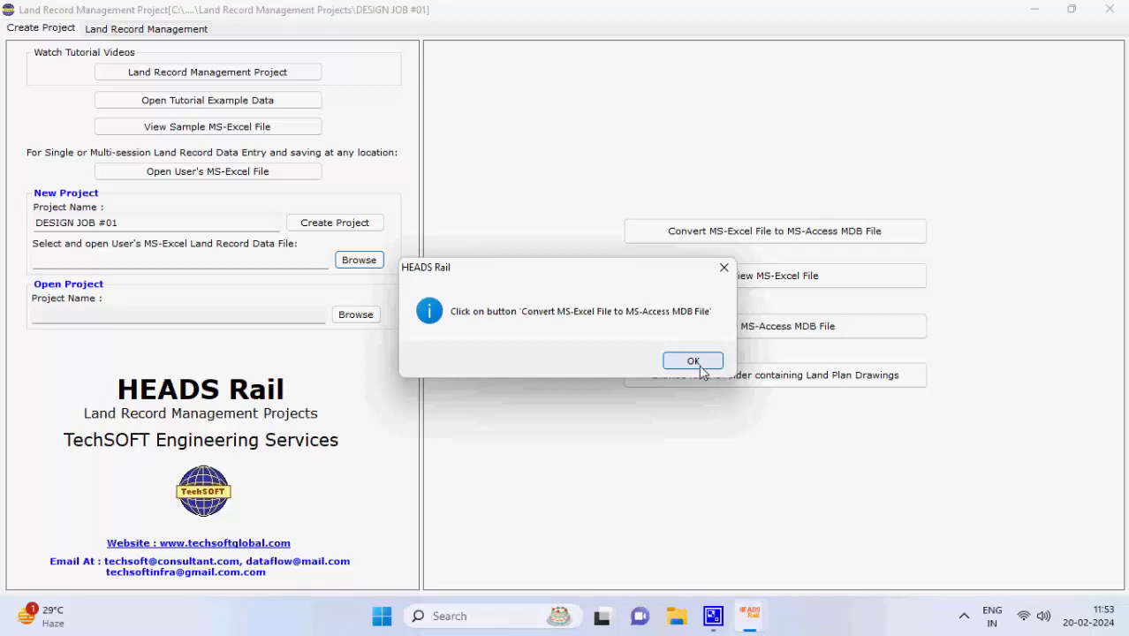
{"action": "left_click", "coordinate": [693, 361]}
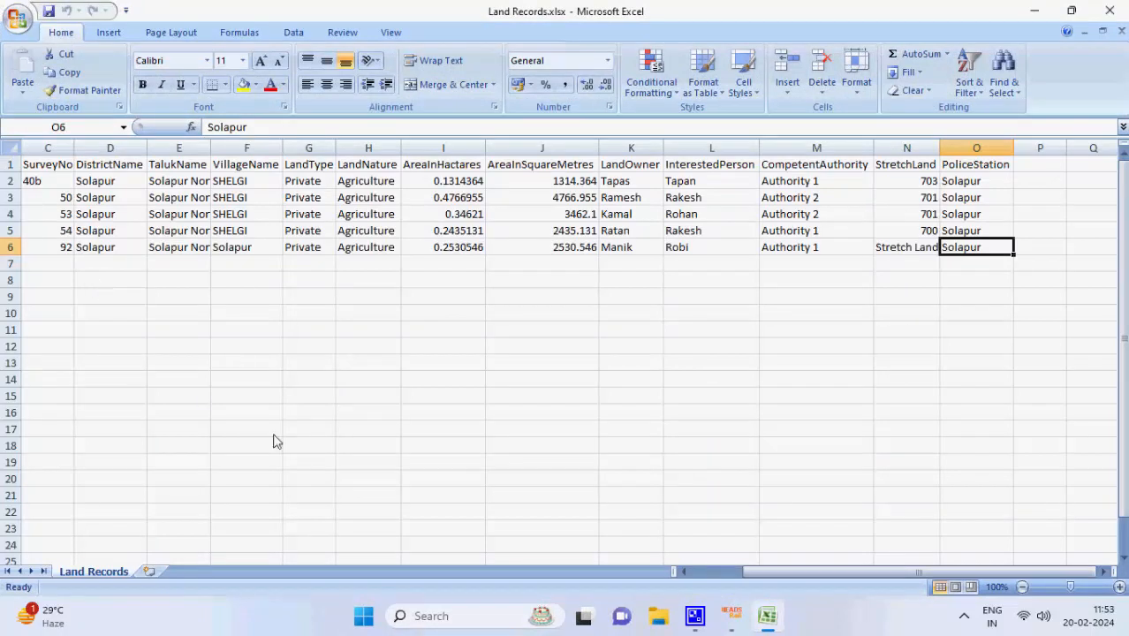
Begin row 7 with ID 6, serial 6, survey 85, Solapur, Solapur North, village Solapur
{"action": "left_click_drag", "start_coordinate": [777, 572], "coordinate": [716, 572]}
{"action": "left_click", "coordinate": [55, 265]}
{"action": "type", "text": "6"}
{"action": "key", "text": "Tab"}
{"action": "type", "text": "6"}
{"action": "key", "text": "Tab"}
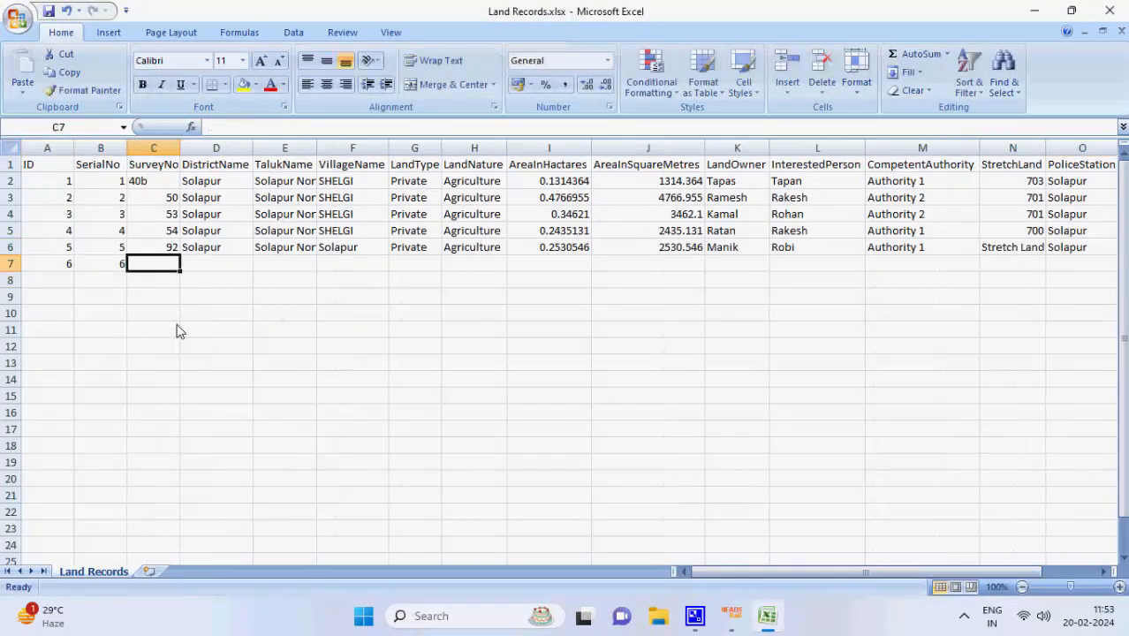
{"action": "type", "text": "85"}
{"action": "key", "text": "Tab"}
{"action": "type", "text": "Solapur"}
{"action": "key", "text": "Tab"}
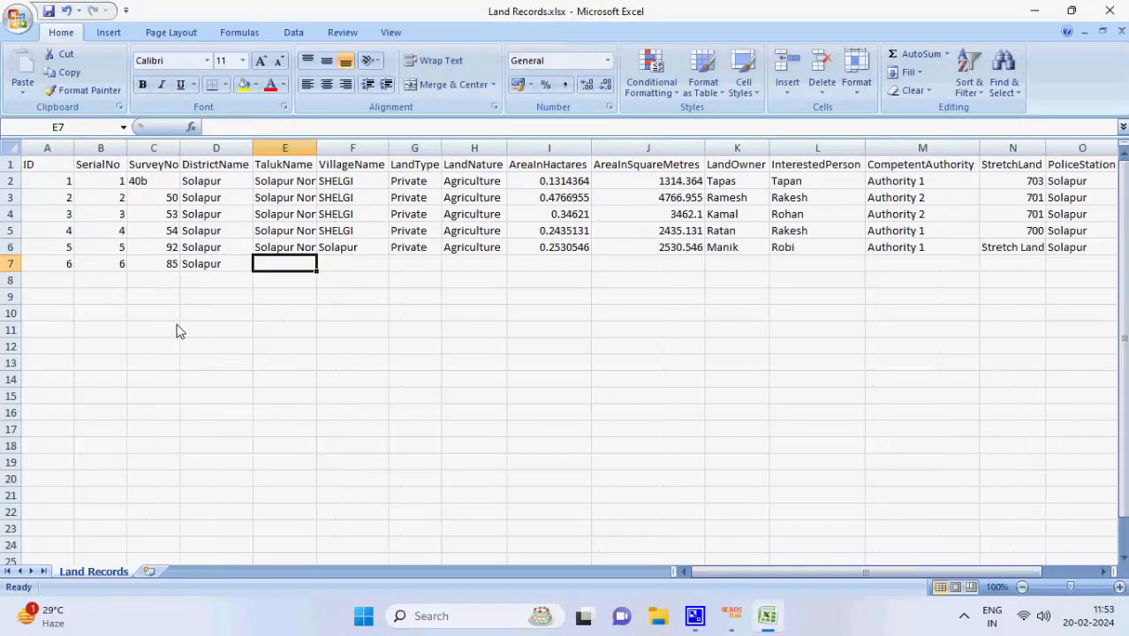
{"action": "type", "text": "Solapur North"}
{"action": "key", "text": "Tab"}
{"action": "type", "text": "Solapur"}
{"action": "key", "text": "Tab"}
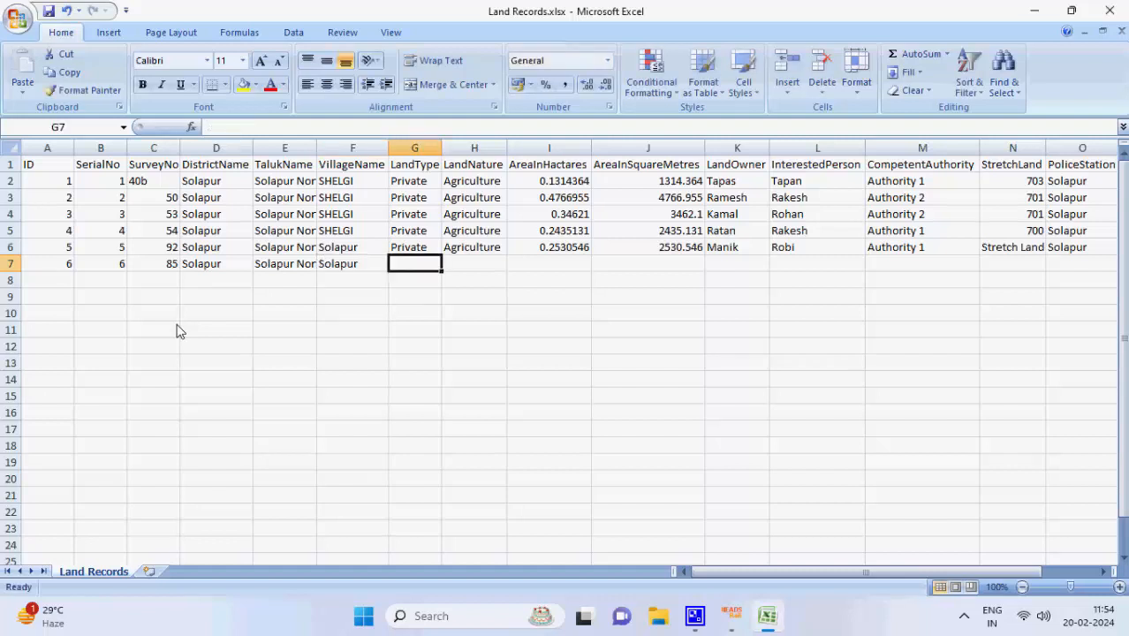
Enter land type P, owner M, interested person Robi and the authority entry
{"action": "type", "text": "P"}
{"action": "type", "text": "M"}
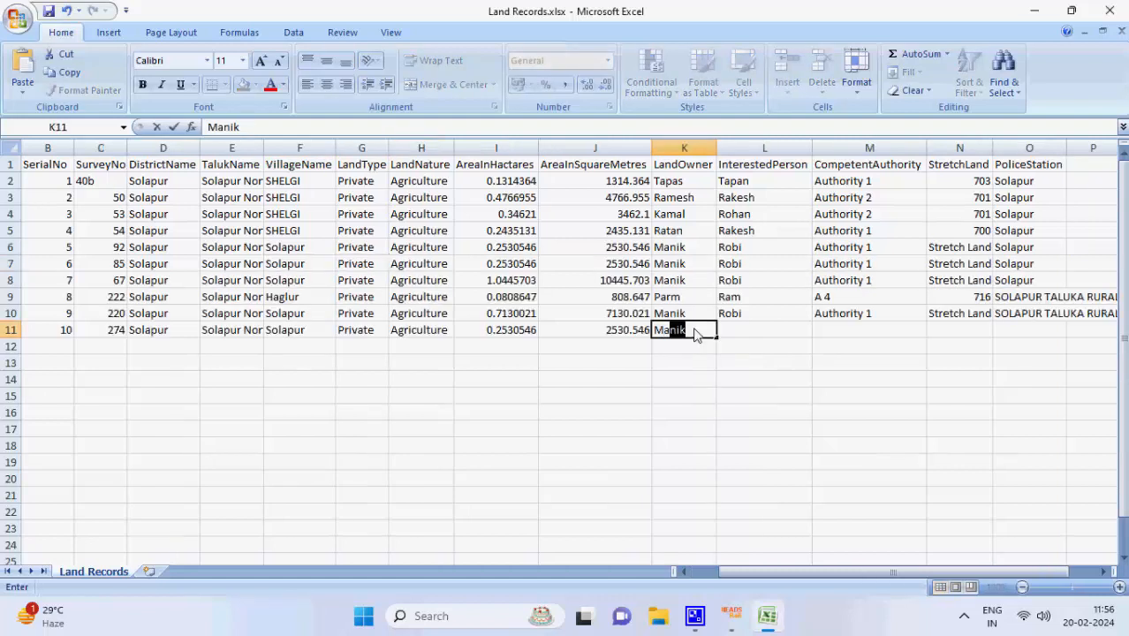
{"action": "key", "text": "Tab"}
{"action": "type", "text": "Robi"}
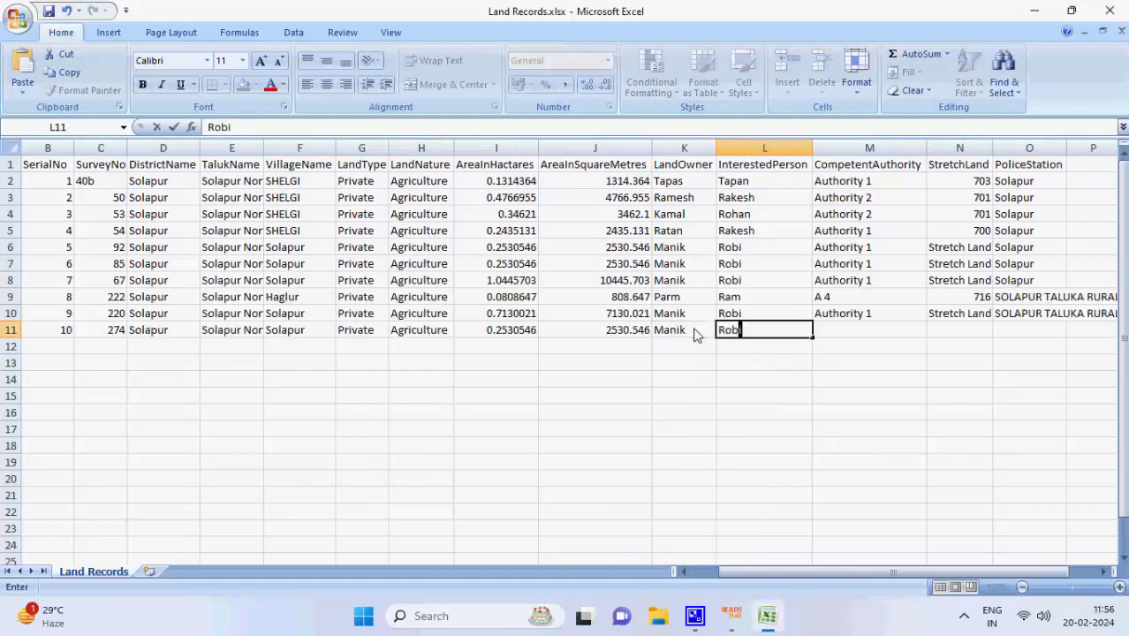
{"action": "key", "text": "Tab"}
{"action": "type", "text": "Authorty"}
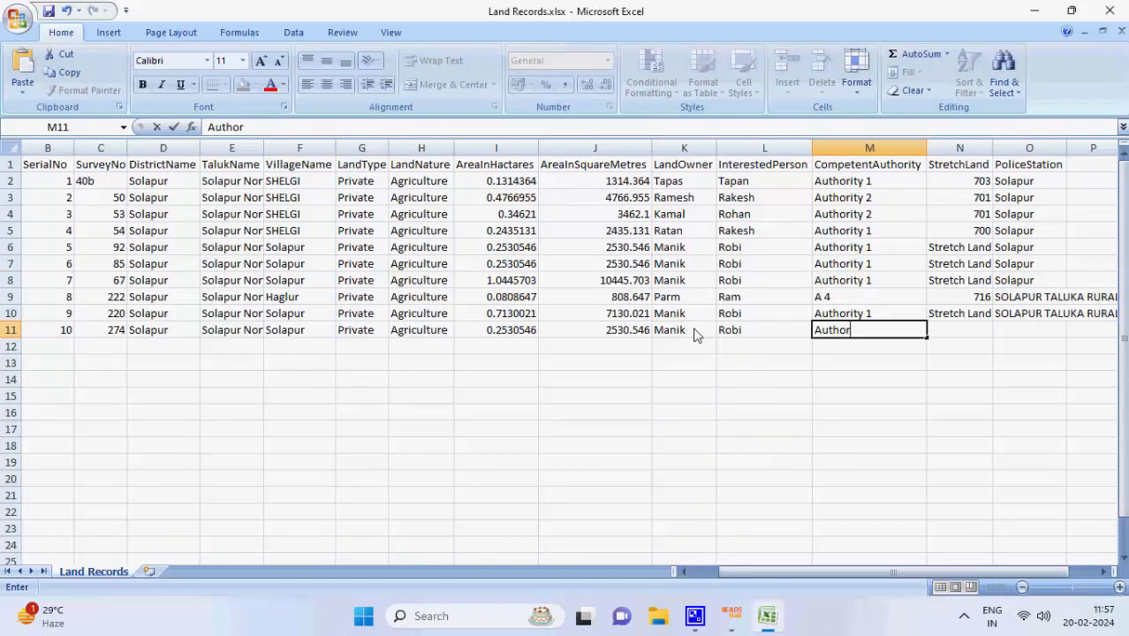
{"action": "key", "text": "Left"}
{"action": "key", "text": "Left"}
{"action": "left_click", "coordinate": [851, 340]}
{"action": "left_click", "coordinate": [851, 331]}
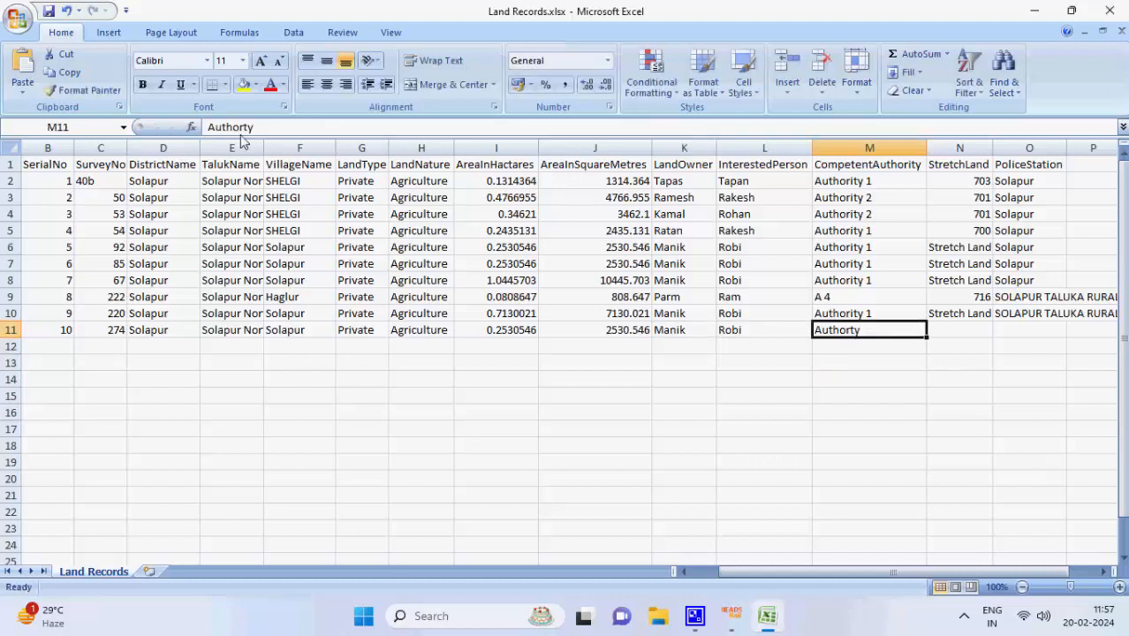
Correct 'Authorty' to 'Authority 1', then enter Stretch Land and police station Solapur
{"action": "left_click", "coordinate": [239, 129]}
{"action": "type", "text": "i"}
{"action": "key", "text": "End"}
{"action": "type", "text": "1"}
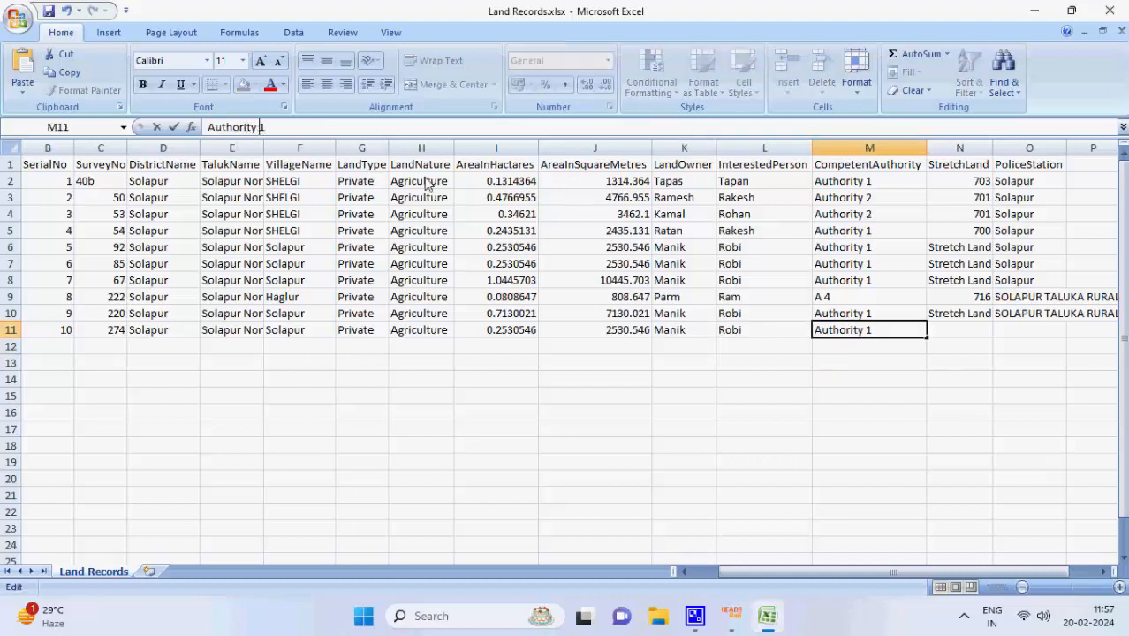
{"action": "left_click", "coordinate": [948, 336]}
{"action": "type", "text": "Stret"}
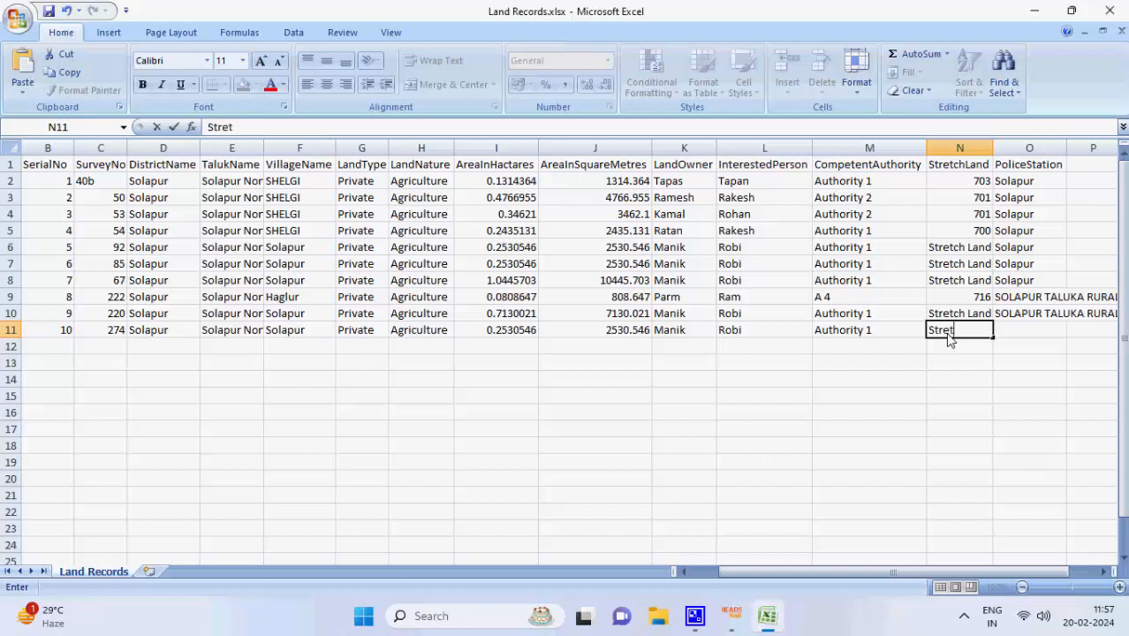
{"action": "type", "text": "ch Land"}
{"action": "key", "text": "Tab"}
{"action": "type", "text": "Solapur"}
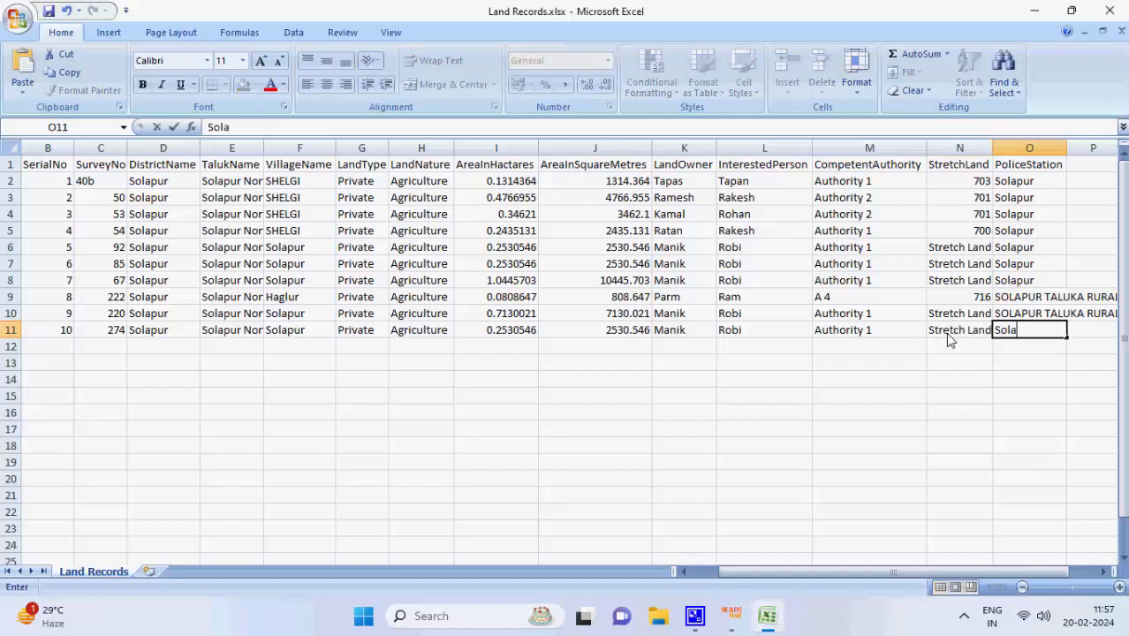
{"action": "left_click", "coordinate": [17, 20]}
{"action": "left_click", "coordinate": [41, 166]}
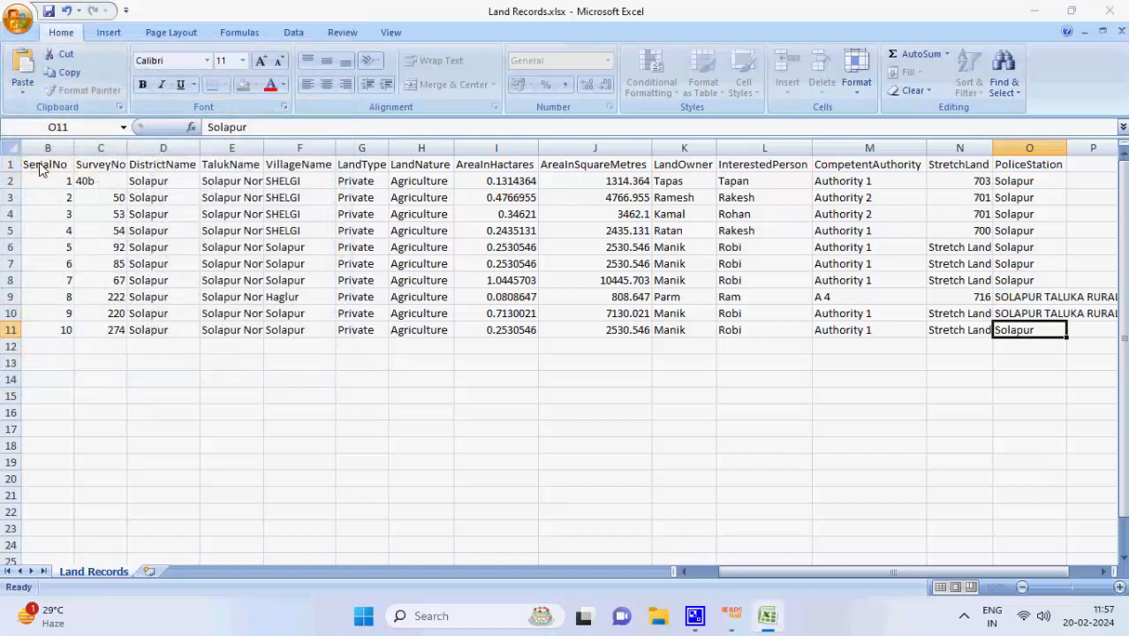
Save the workbook to the Desktop as Land Records(NEW).xlsx and close Excel
{"action": "scroll", "coordinate": [67, 173], "scroll_direction": "up", "scroll_amount": 3}
{"action": "left_click", "coordinate": [68, 211]}
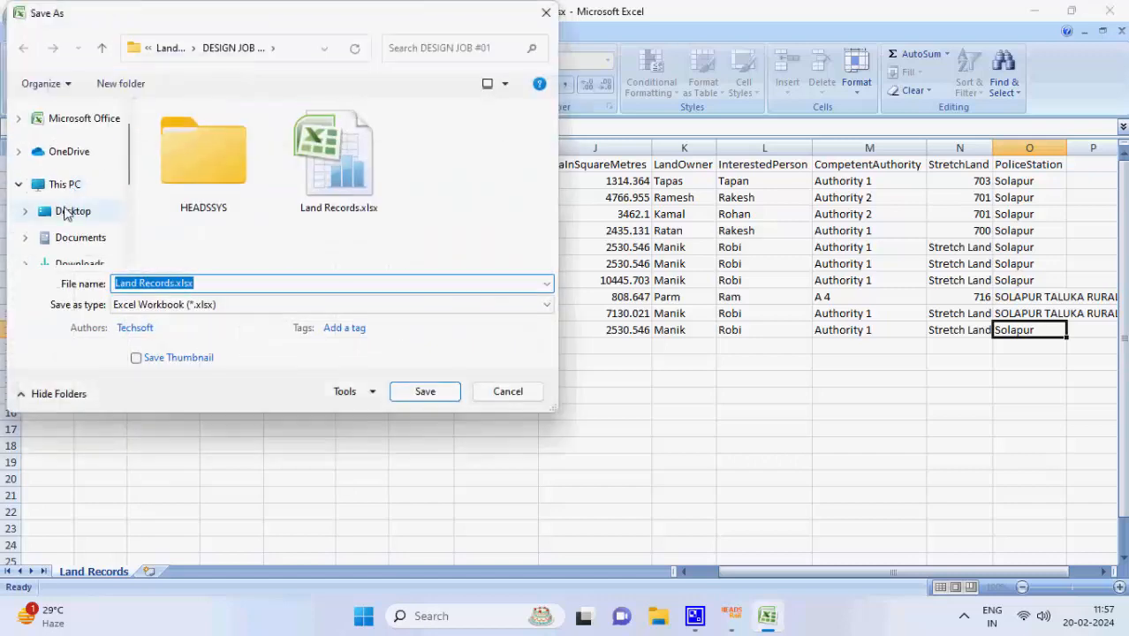
{"action": "left_click", "coordinate": [169, 282]}
{"action": "left_click", "coordinate": [175, 283]}
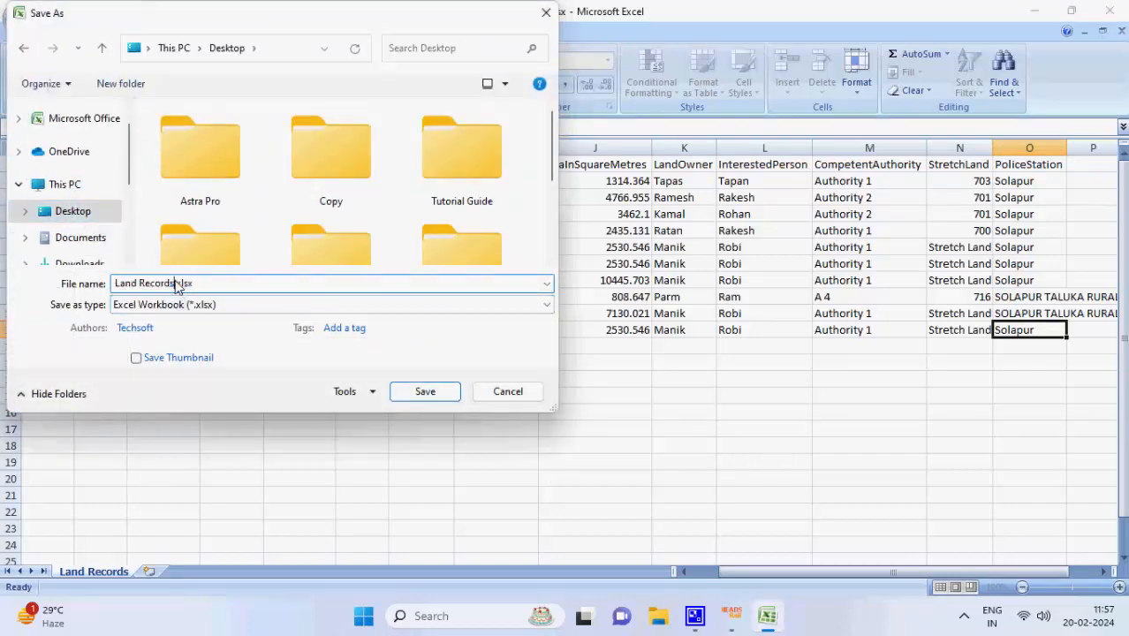
{"action": "type", "text": "(1)"}
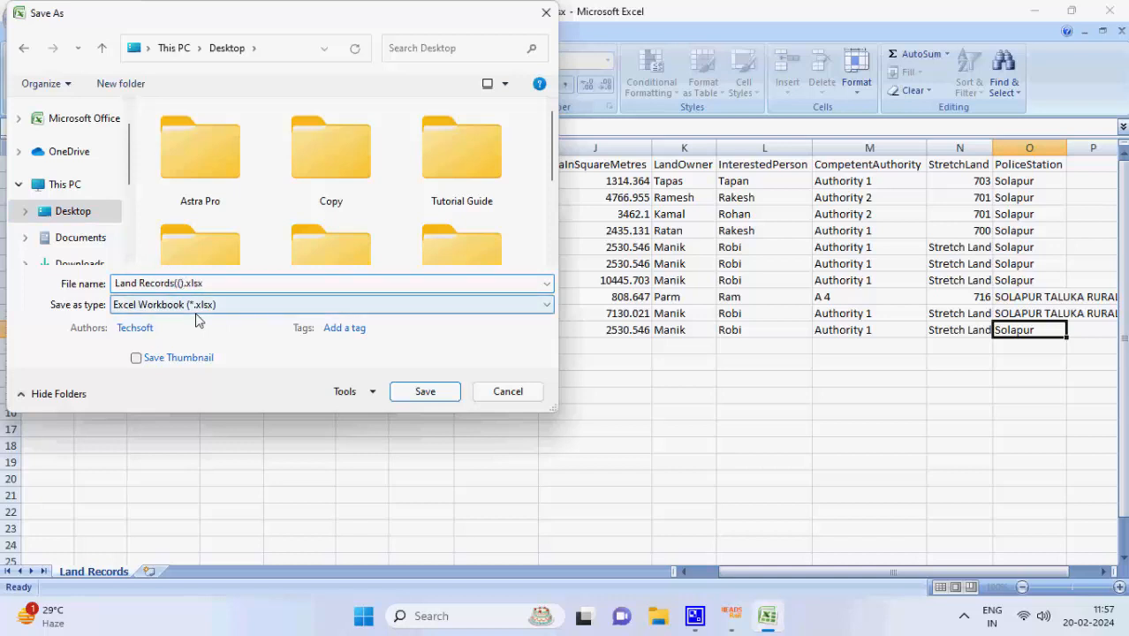
{"action": "key", "text": "BackSpace"}
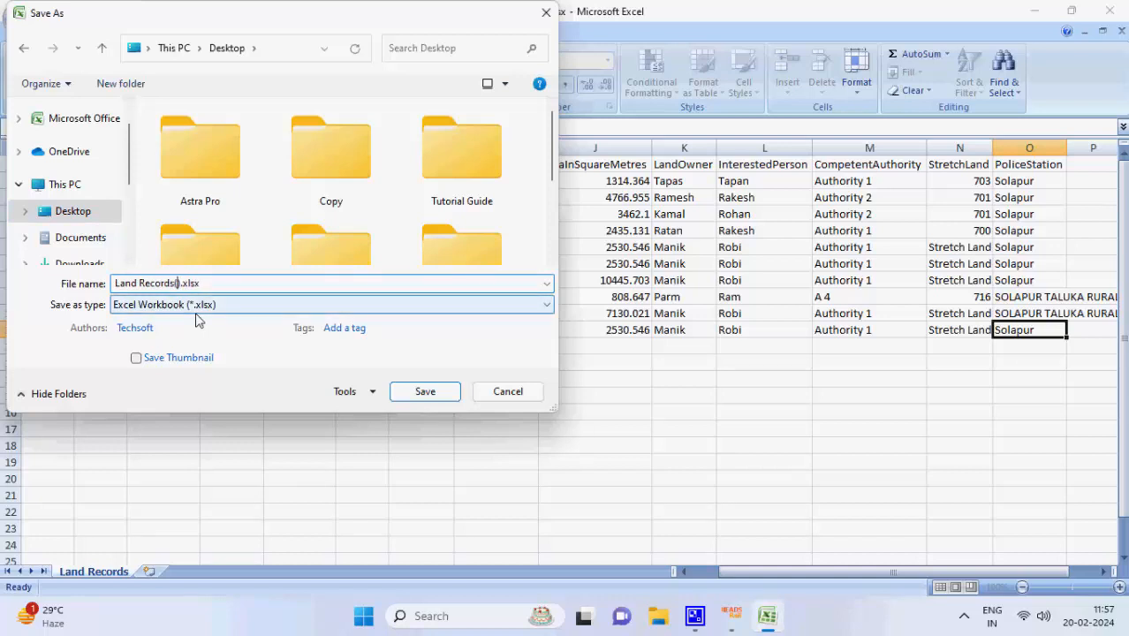
{"action": "type", "text": "NEW"}
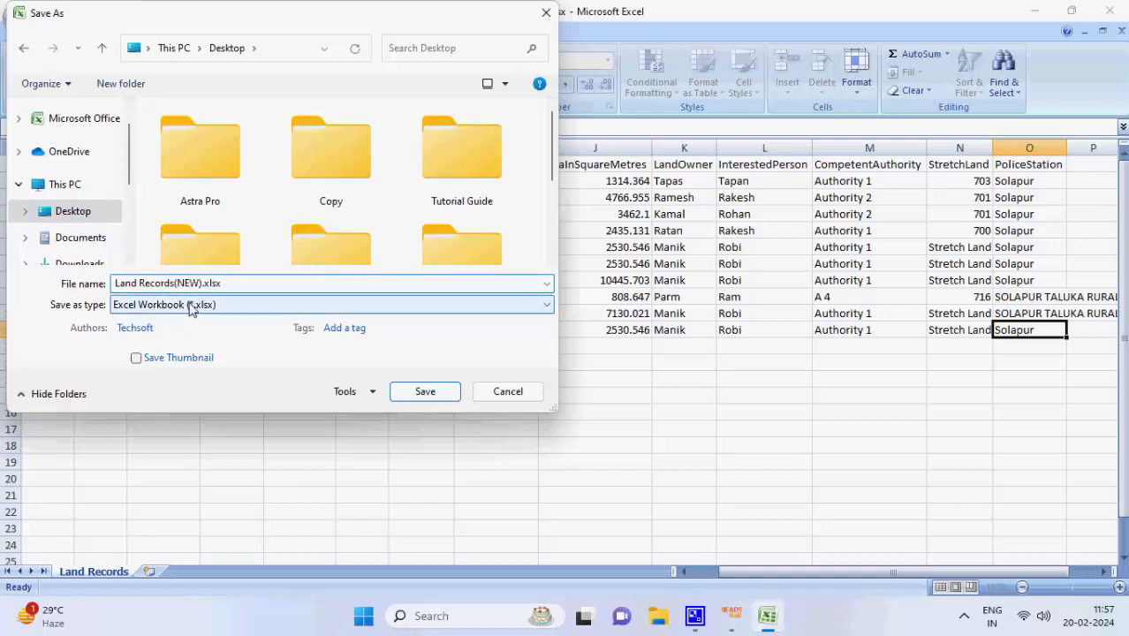
{"action": "left_click", "coordinate": [417, 395]}
{"action": "left_click", "coordinate": [1109, 11]}
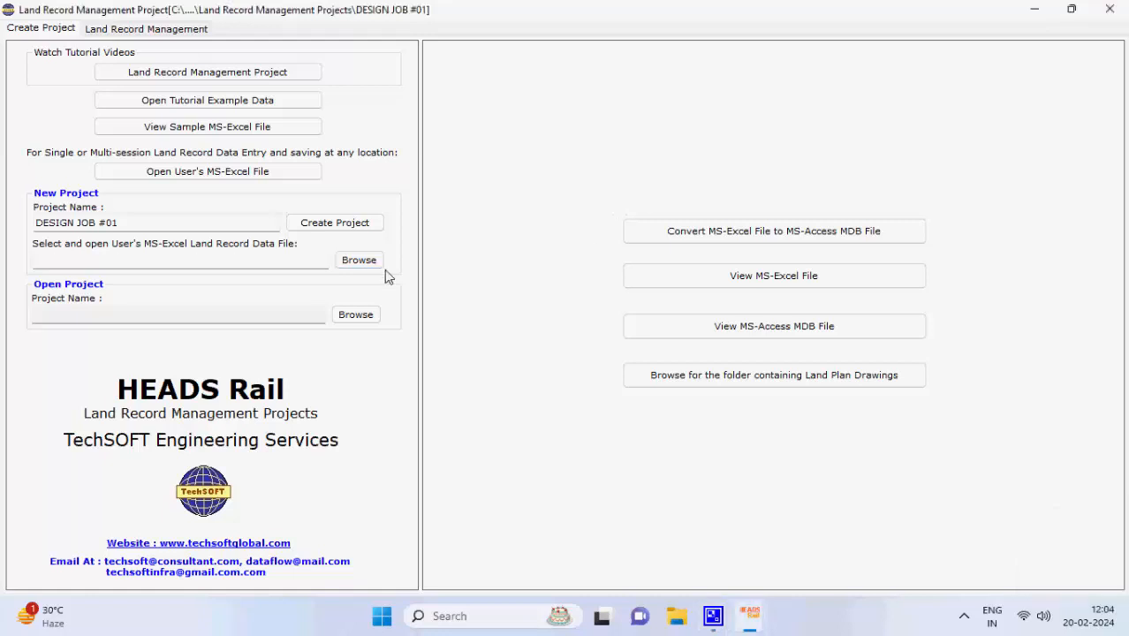
Load Land Records(NEW).xlsx from the Desktop into the project and open it in Excel
{"action": "left_click", "coordinate": [358, 259]}
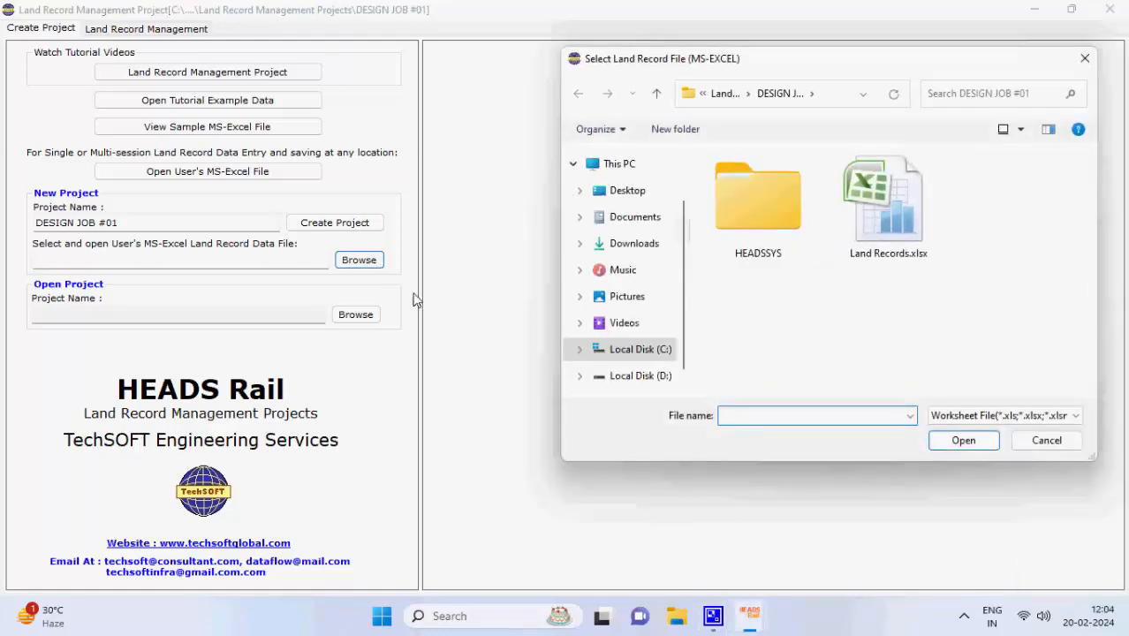
{"action": "left_click", "coordinate": [636, 194]}
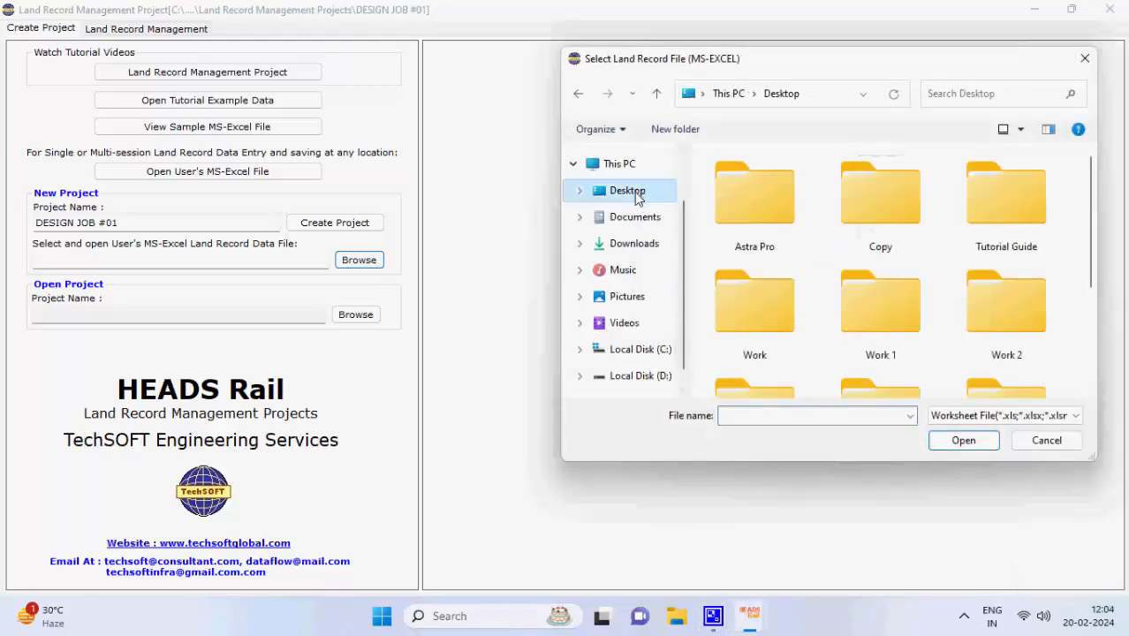
{"action": "scroll", "coordinate": [927, 254], "scroll_direction": "down", "scroll_amount": 3}
{"action": "left_click", "coordinate": [760, 369]}
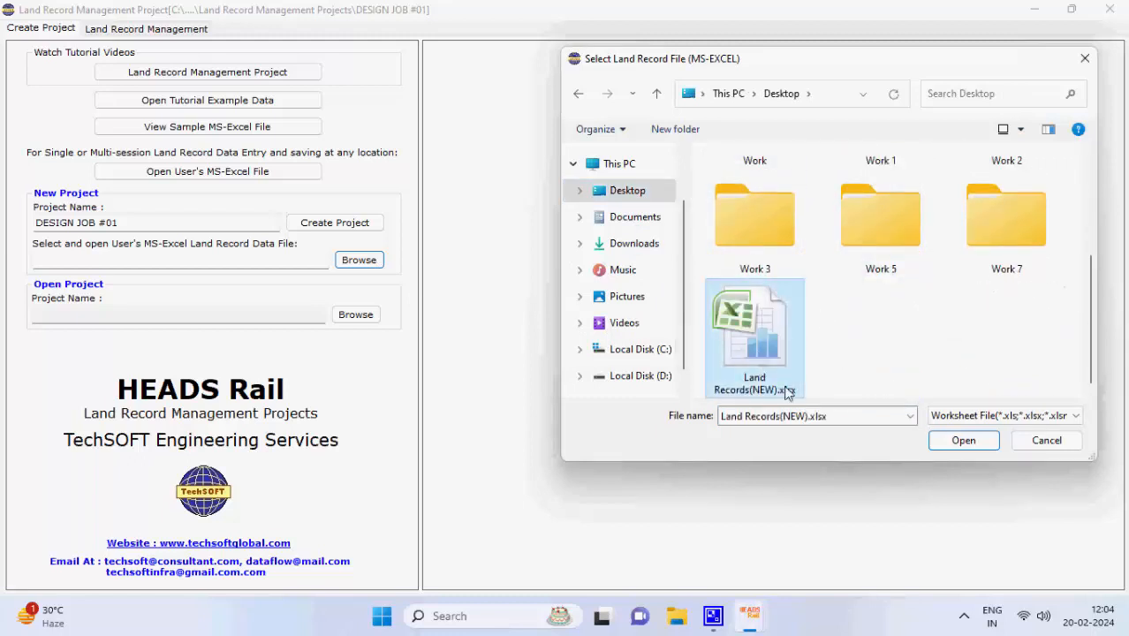
{"action": "left_click", "coordinate": [963, 442]}
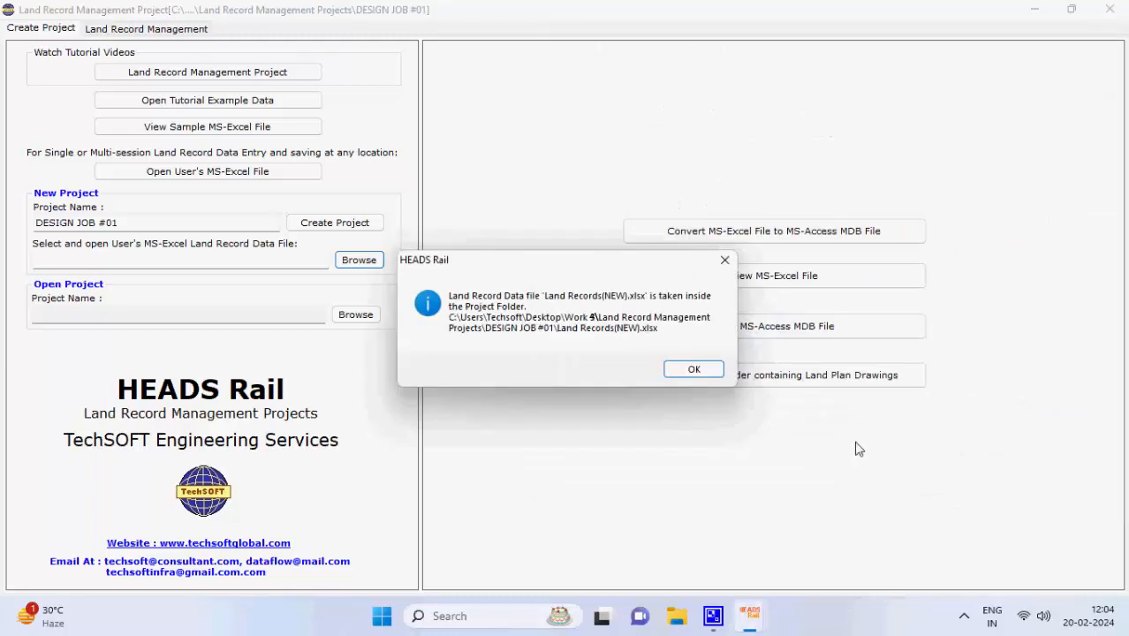
{"action": "left_click", "coordinate": [694, 369]}
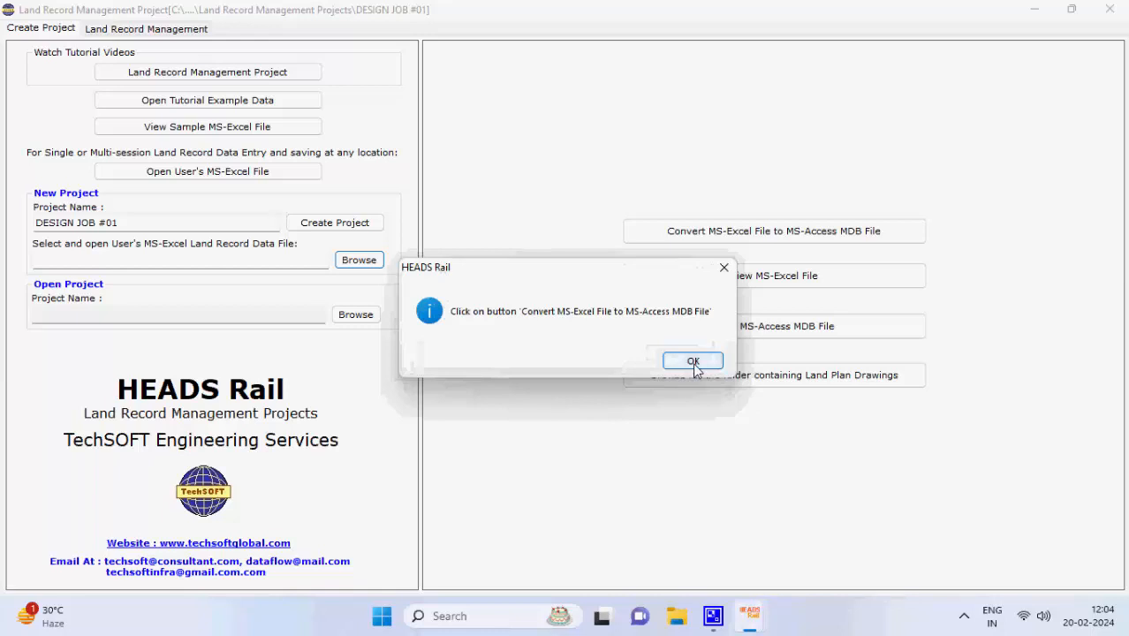
{"action": "left_click", "coordinate": [694, 361]}
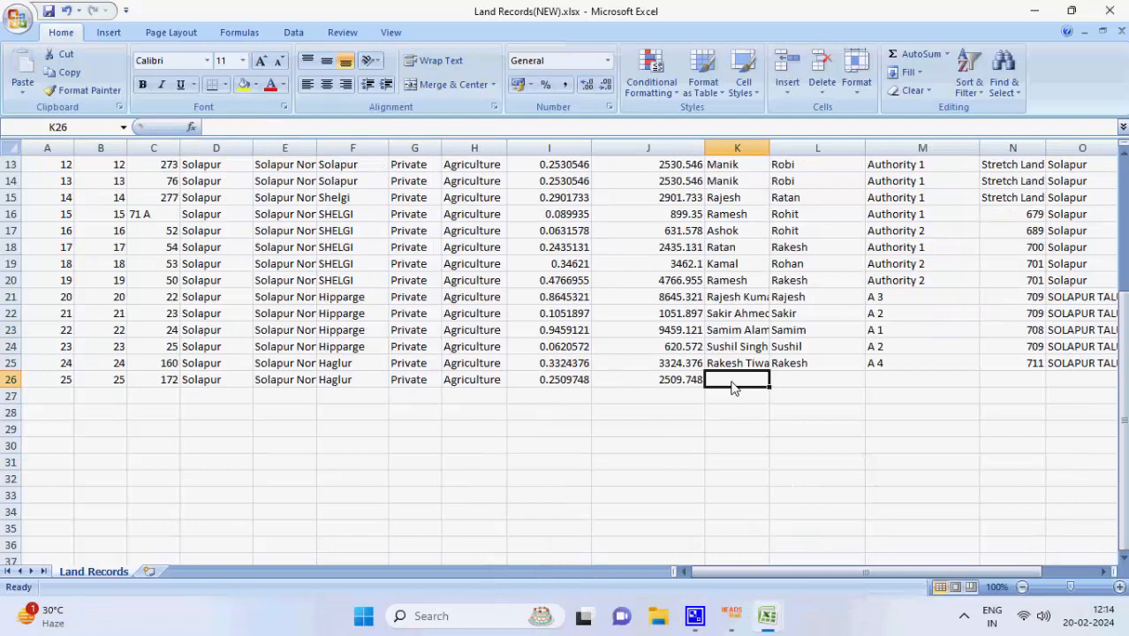
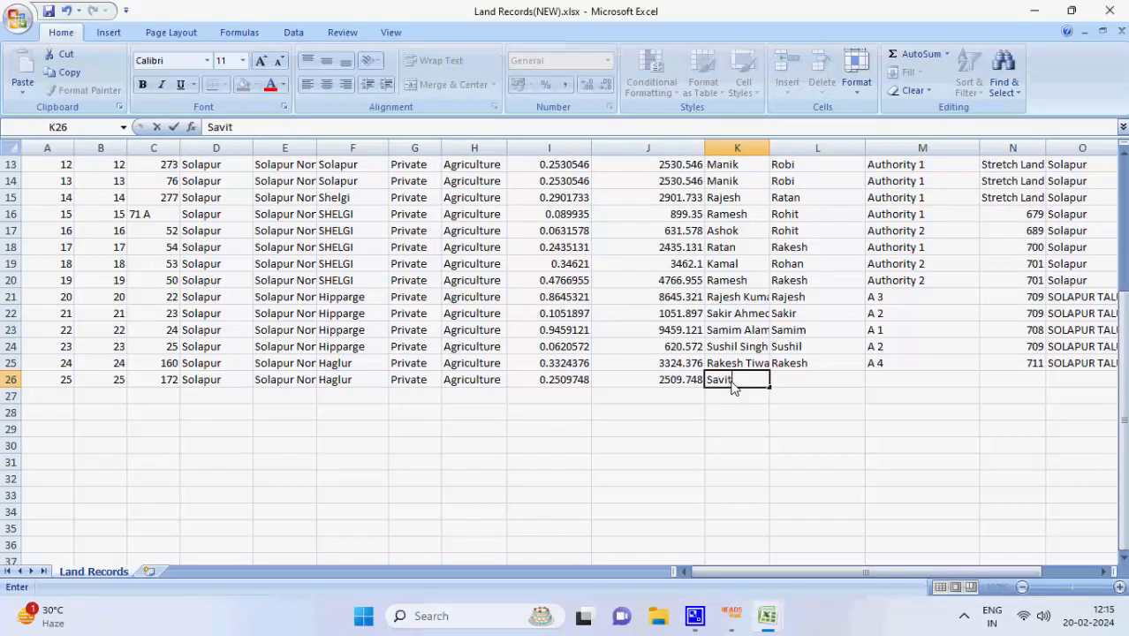
{"action": "key", "text": "Tab"}
{"action": "type", "text": "Savita"}
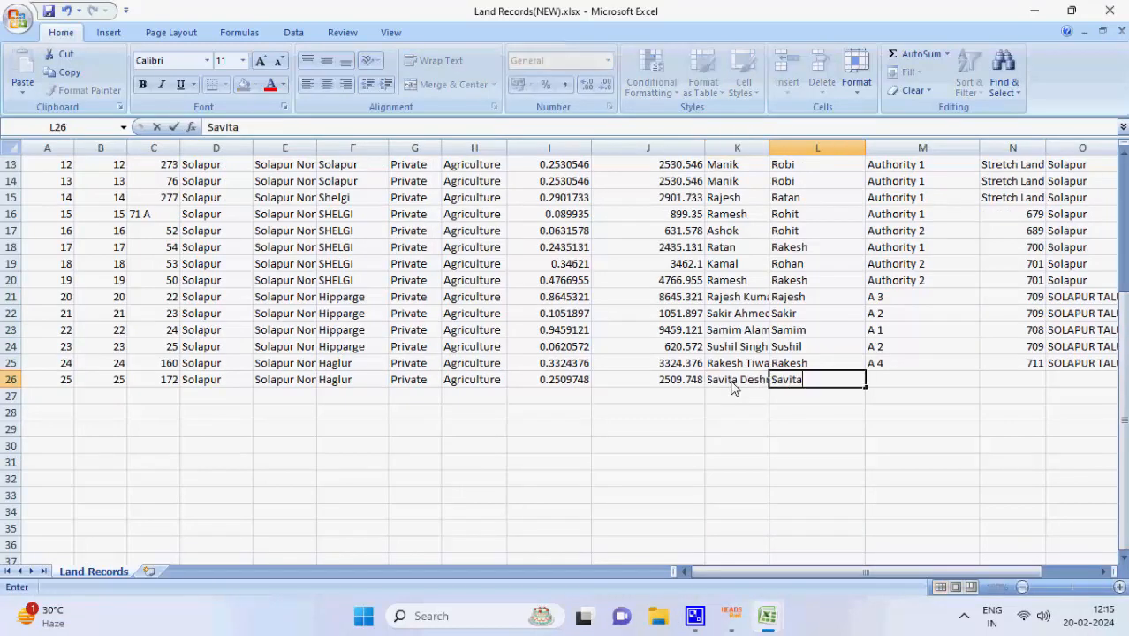
{"action": "key", "text": "Tab"}
{"action": "type", "text": "A-3"}
{"action": "key", "text": "Tab"}
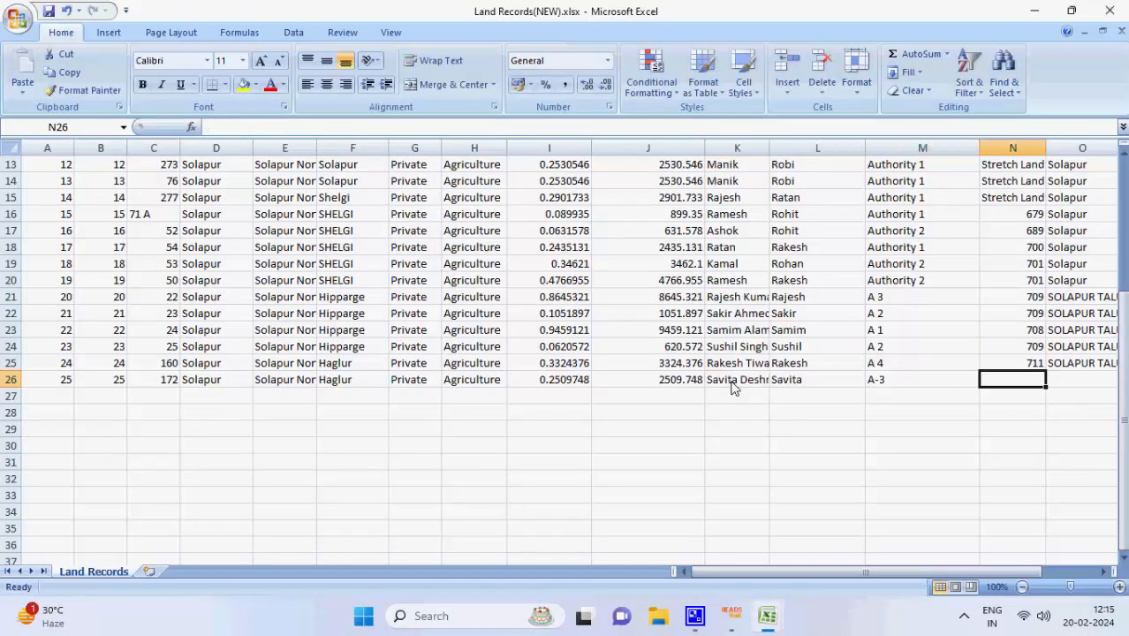
{"action": "type", "text": "709"}
{"action": "key", "text": "Tab"}
{"action": "type", "text": "SOLAOUR TALUKA RURAL"}
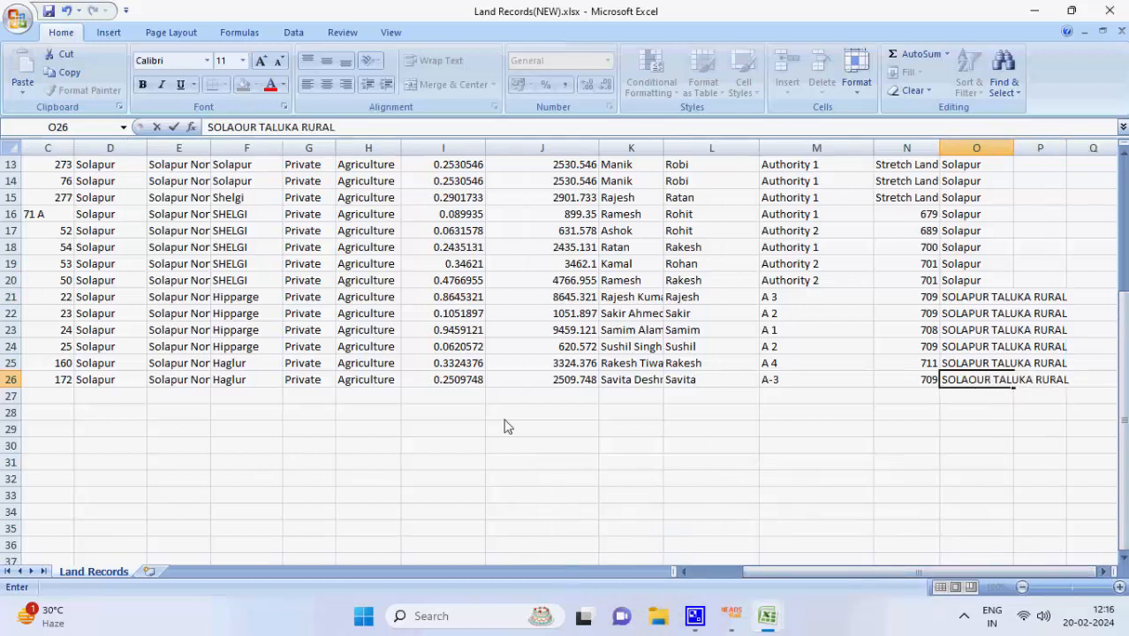
Save the land records workbook and close both open Excel workbooks
{"action": "left_click", "coordinate": [18, 19]}
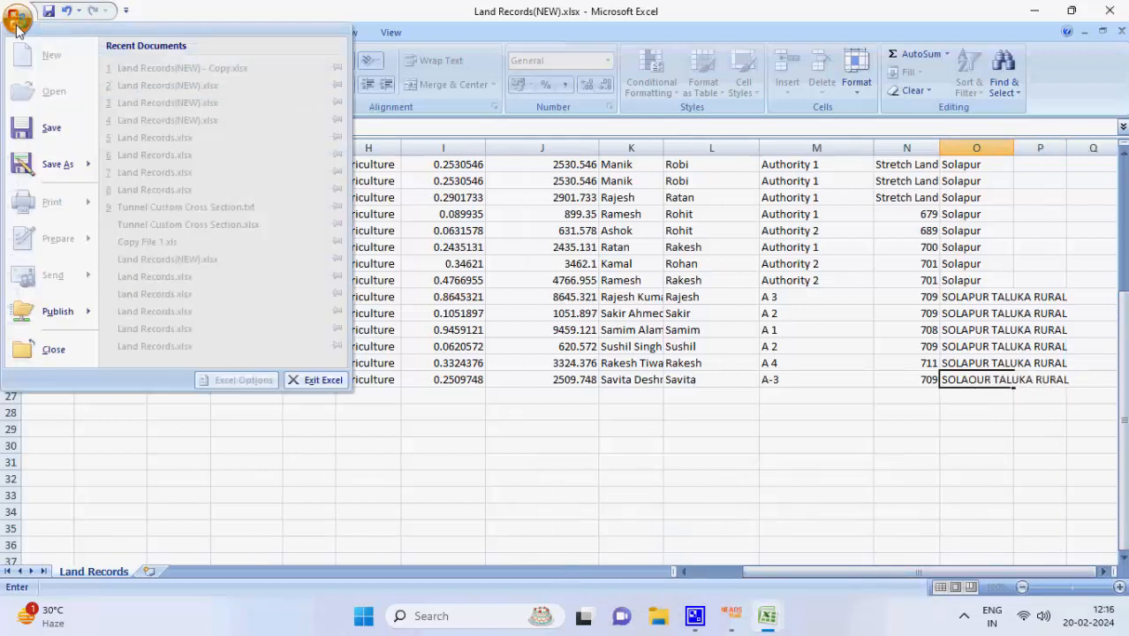
{"action": "left_click", "coordinate": [46, 128]}
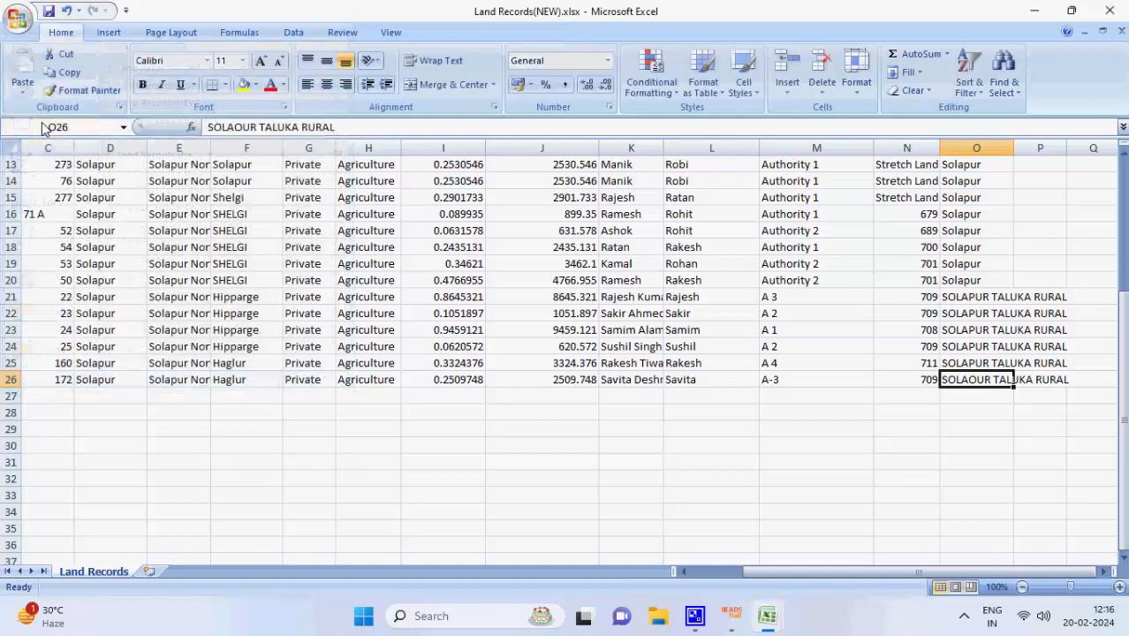
{"action": "left_click", "coordinate": [1110, 11]}
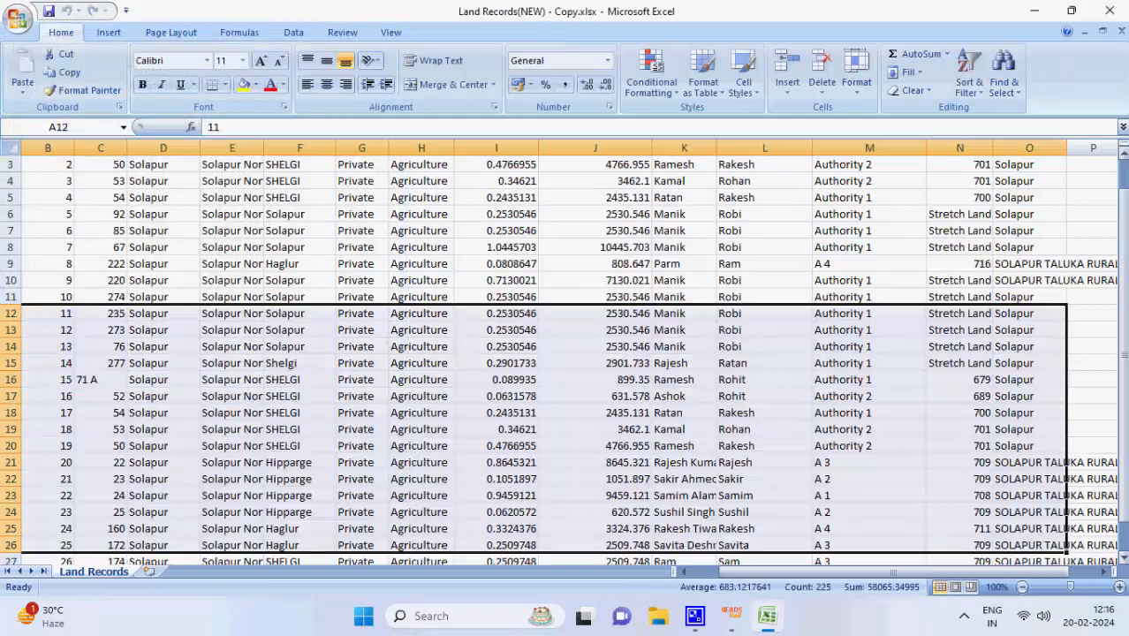
{"action": "left_click", "coordinate": [1109, 10]}
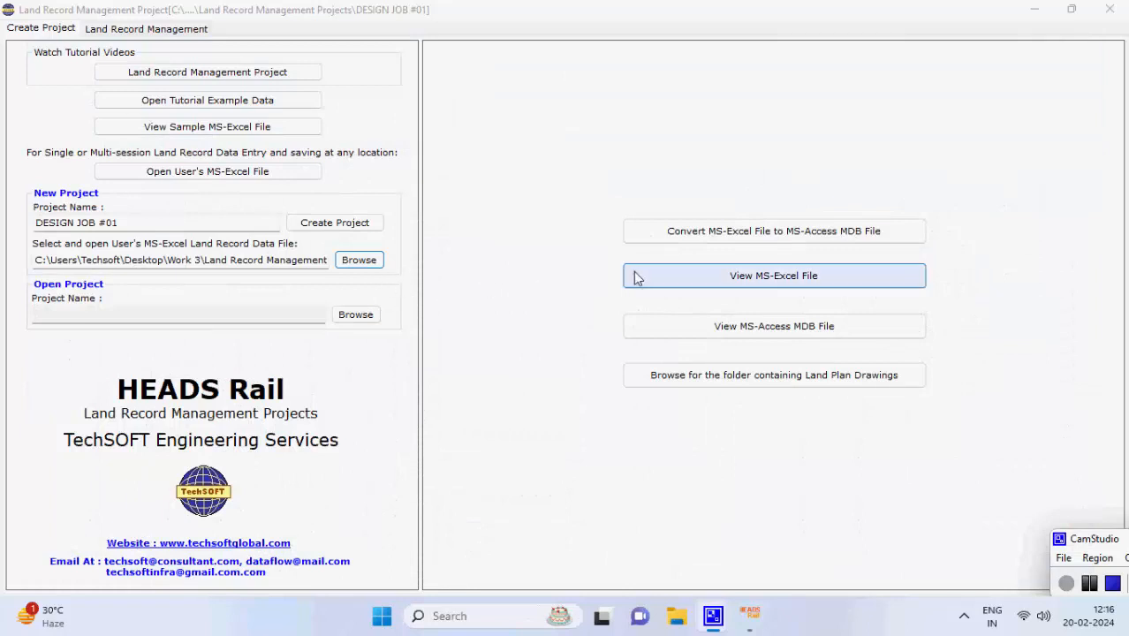
Convert Land Records(NEW).xlsx to the Access file Land Records(NEW).mdb and confirm
{"action": "left_click", "coordinate": [638, 241]}
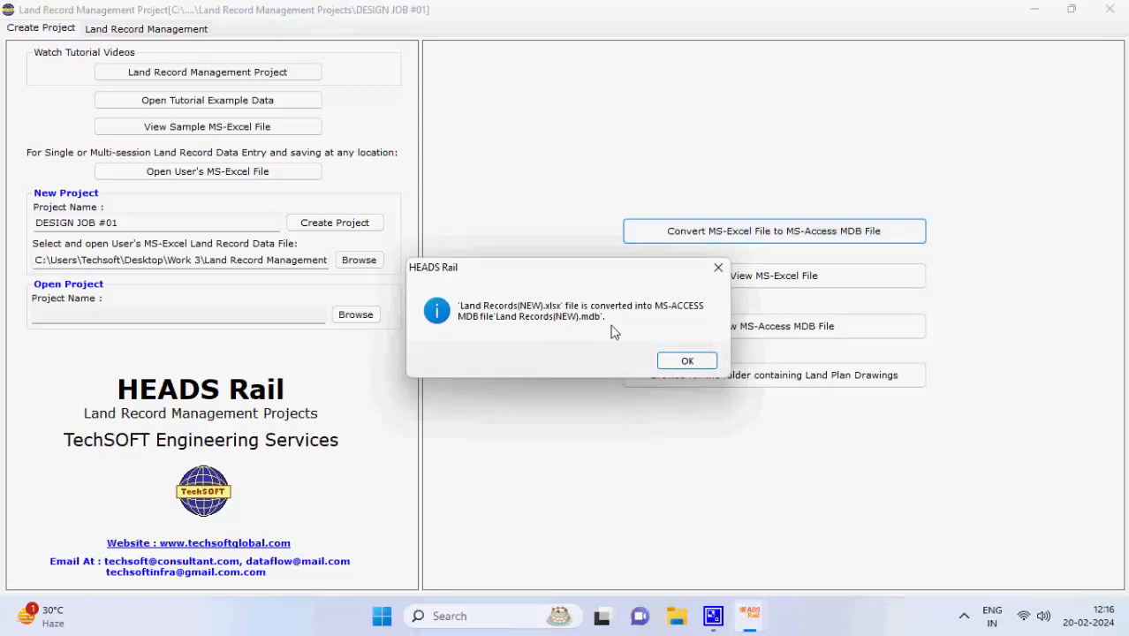
{"action": "left_click", "coordinate": [685, 359]}
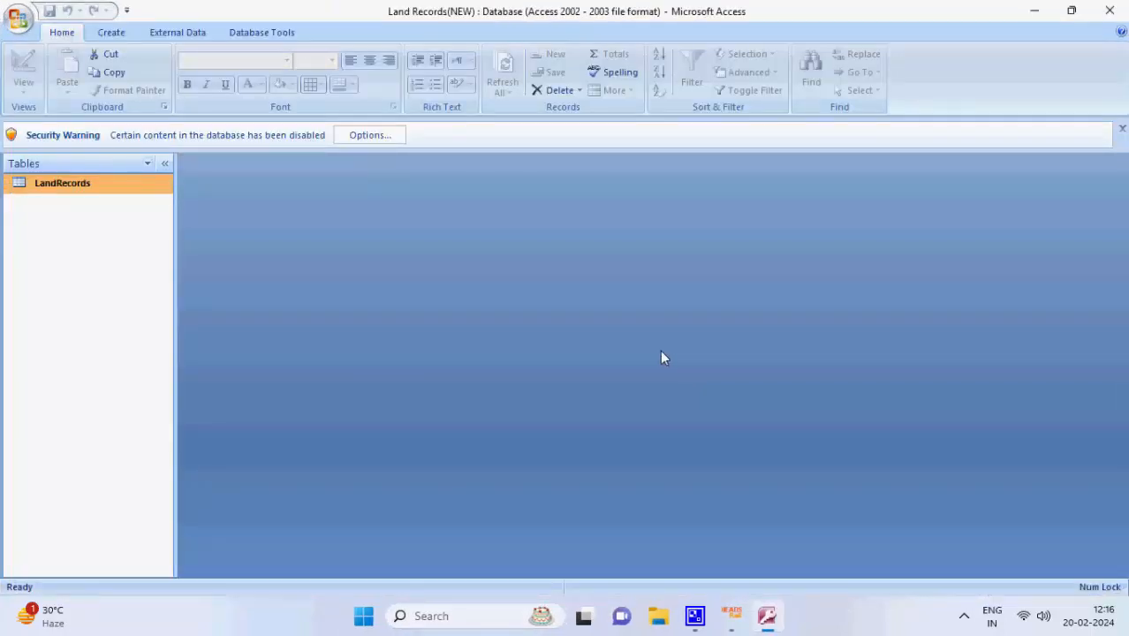
Open the LandRecords table, scroll through its 25 records, then close Access
{"action": "double_click", "coordinate": [92, 185]}
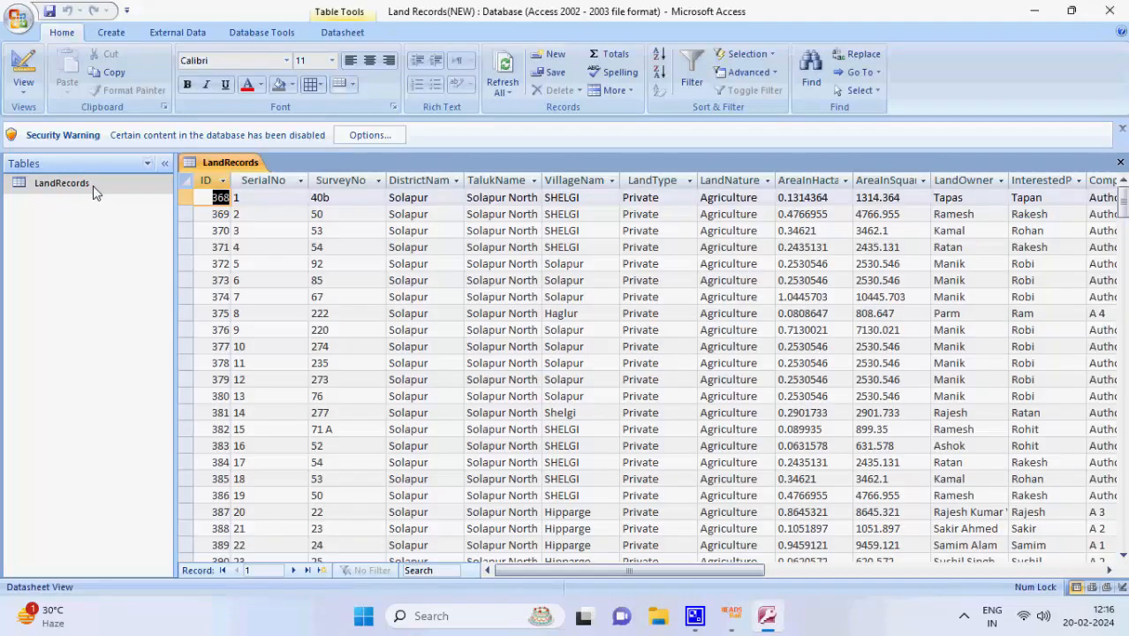
{"action": "scroll", "coordinate": [530, 291], "scroll_direction": "down", "scroll_amount": 7}
{"action": "scroll", "coordinate": [530, 298], "scroll_direction": "up", "scroll_amount": 2}
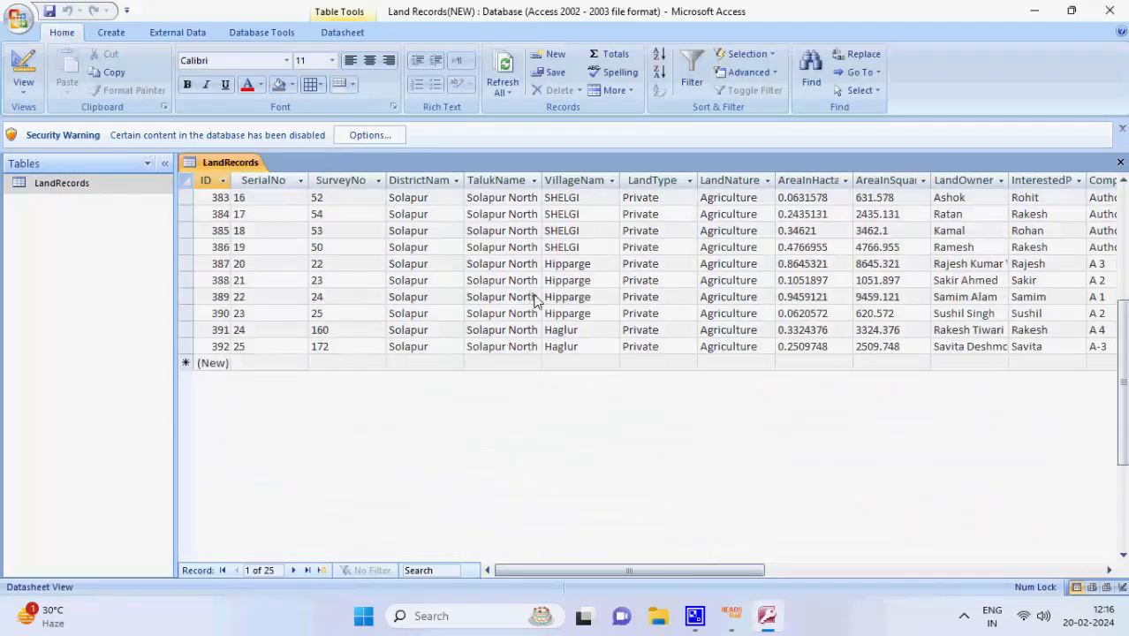
{"action": "scroll", "coordinate": [534, 301], "scroll_direction": "up", "scroll_amount": 5}
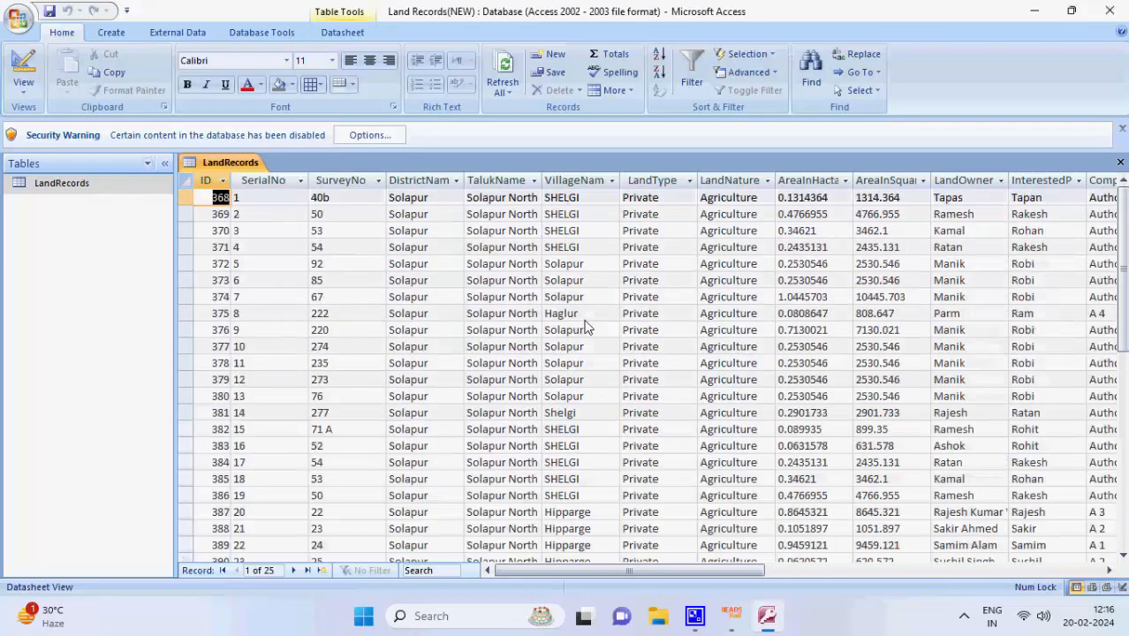
{"action": "left_click", "coordinate": [1109, 10]}
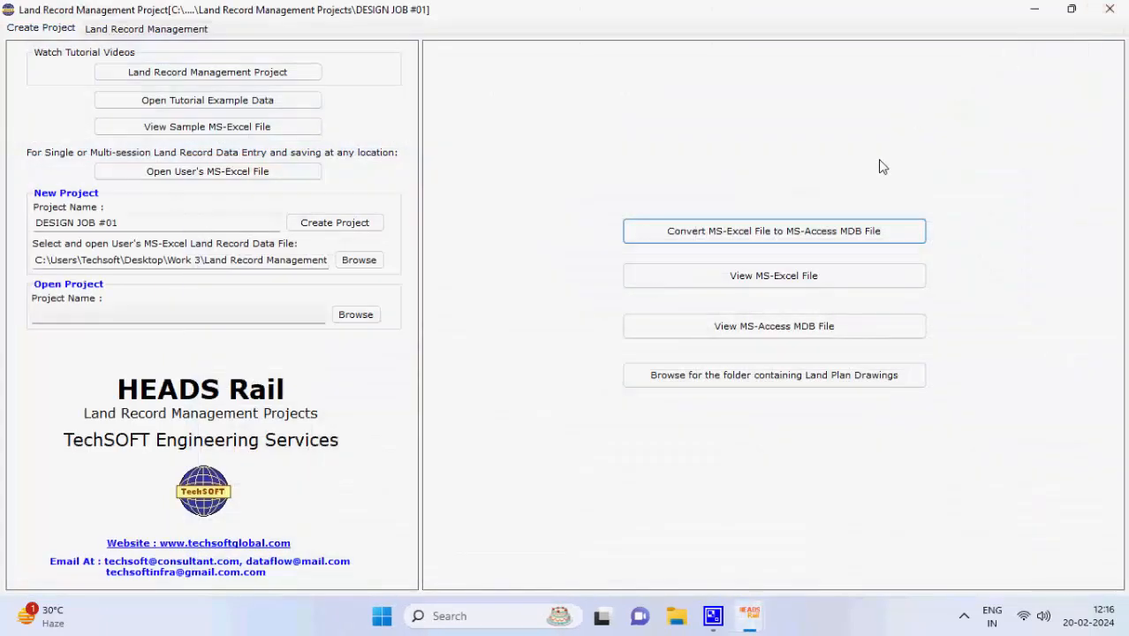
Reopen Land Records(NEW).xlsx, scroll back to cell A1, then close Excel
{"action": "left_click", "coordinate": [856, 279]}
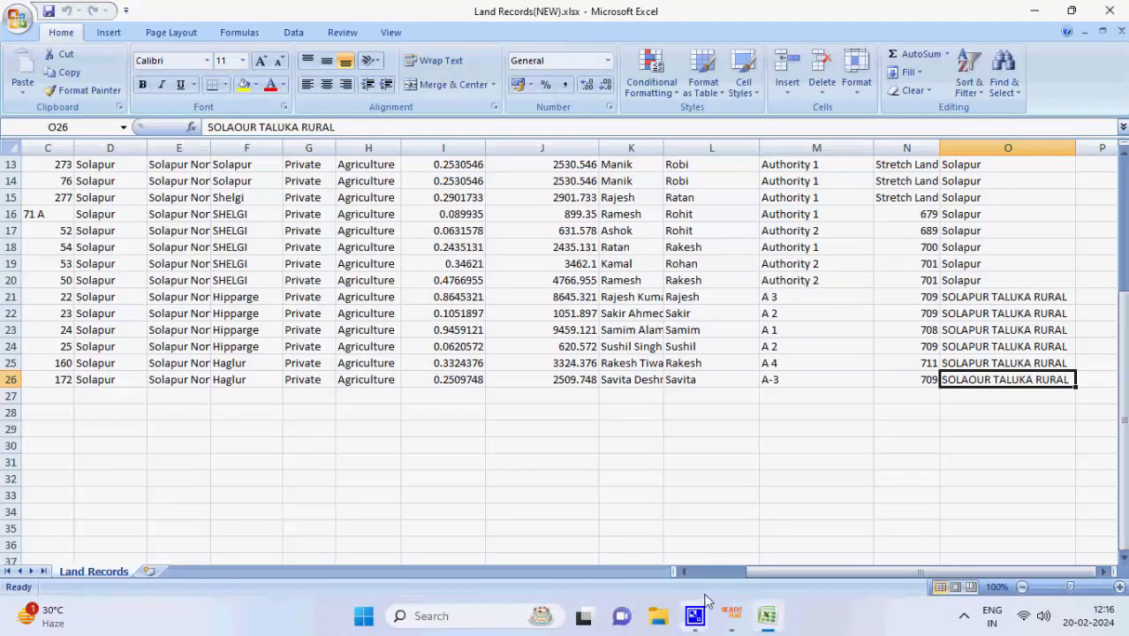
{"action": "left_click_drag", "start_coordinate": [773, 571], "coordinate": [707, 571]}
{"action": "scroll", "coordinate": [478, 406], "scroll_direction": "up", "scroll_amount": 4}
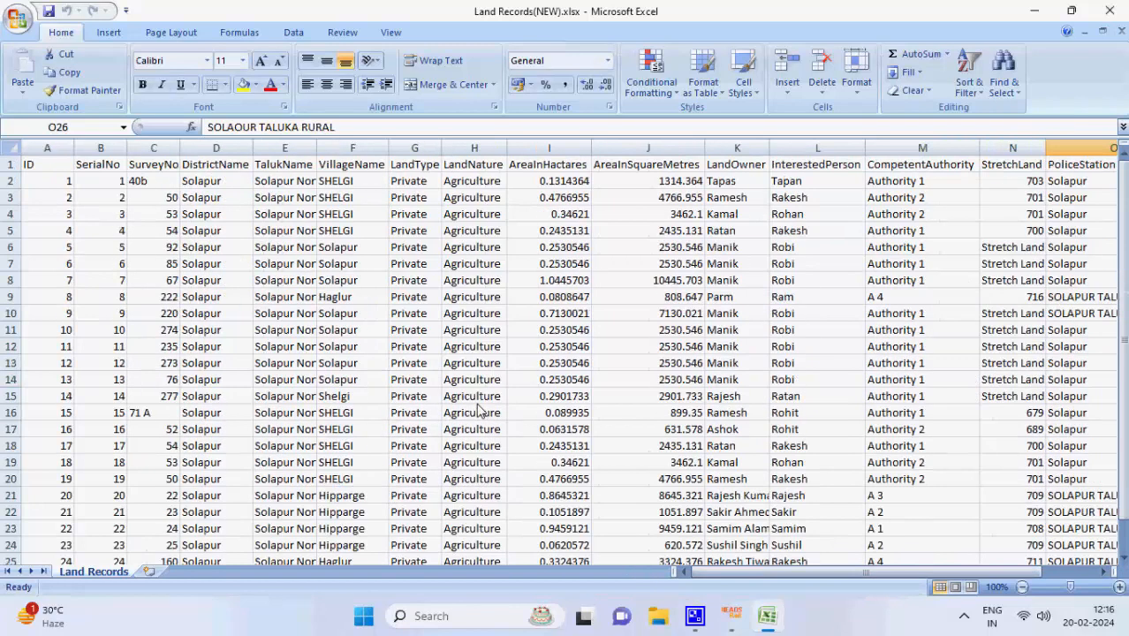
{"action": "left_click", "coordinate": [1109, 11]}
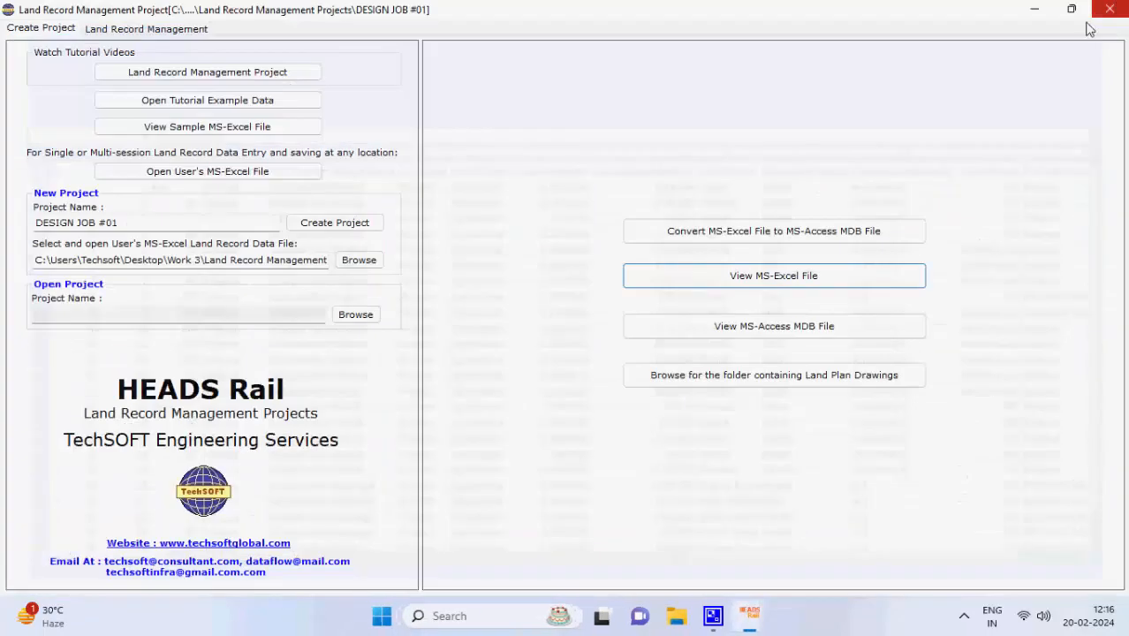
Reopen Land Records(NEW).mdb, review the LandRecords table's 25 records, then close Access
{"action": "left_click", "coordinate": [844, 329]}
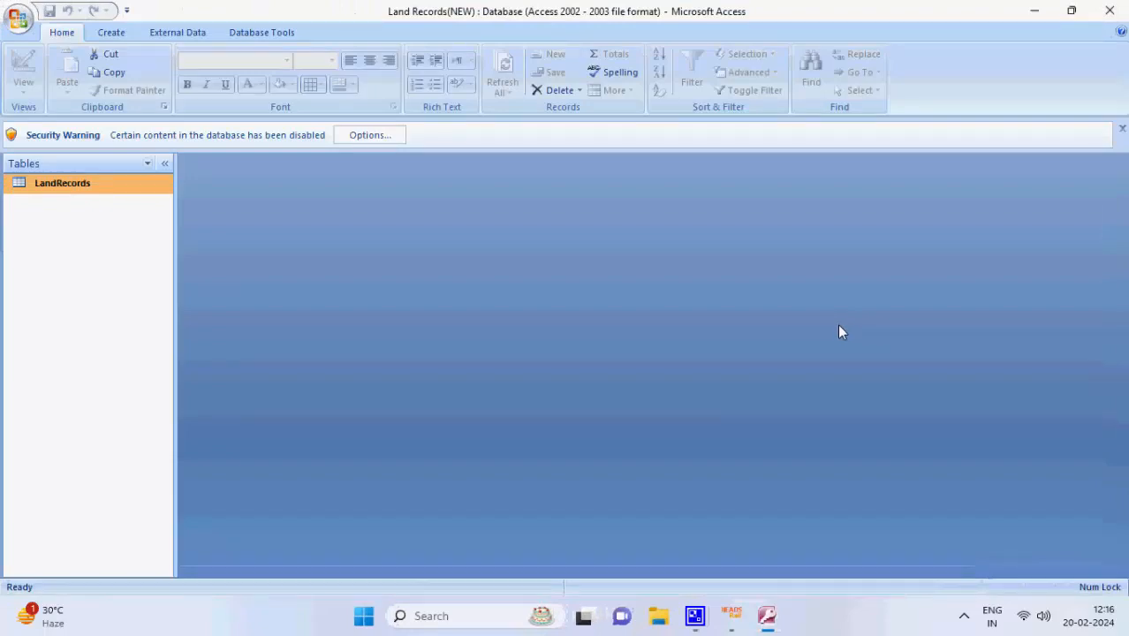
{"action": "double_click", "coordinate": [48, 193]}
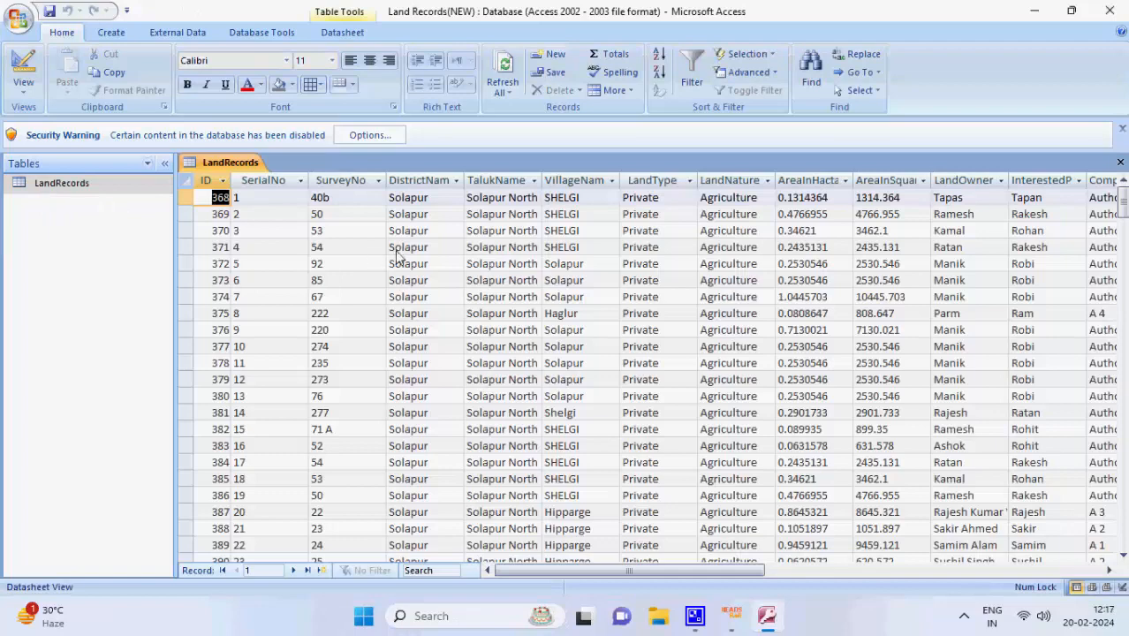
{"action": "scroll", "coordinate": [394, 257], "scroll_direction": "down", "scroll_amount": 10}
{"action": "scroll", "coordinate": [394, 260], "scroll_direction": "up", "scroll_amount": 7}
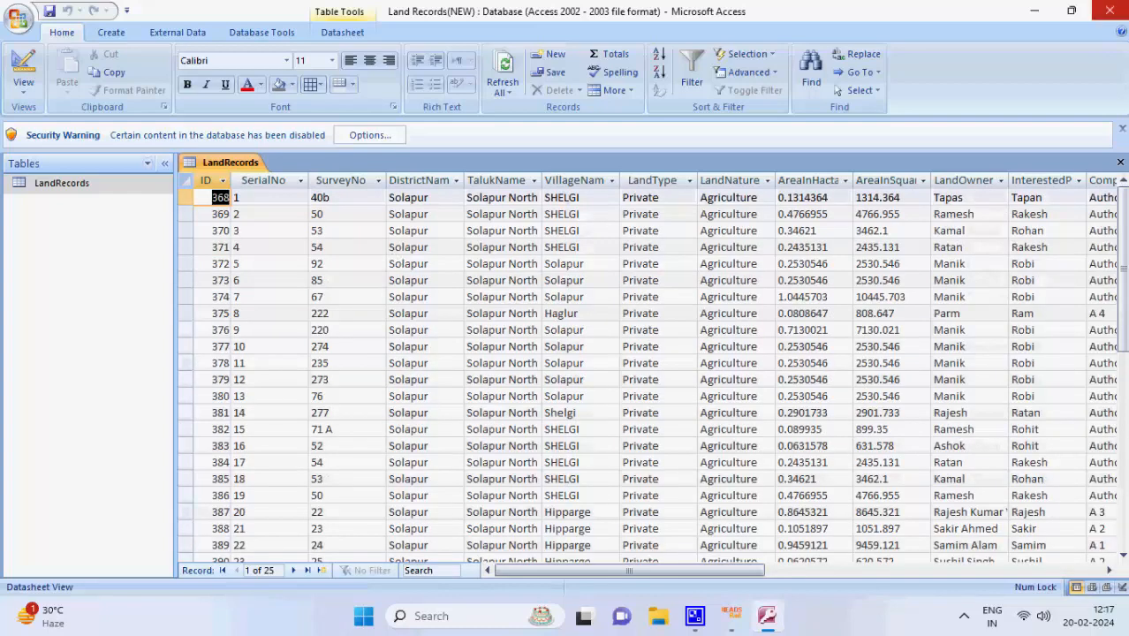
{"action": "left_click", "coordinate": [1109, 11]}
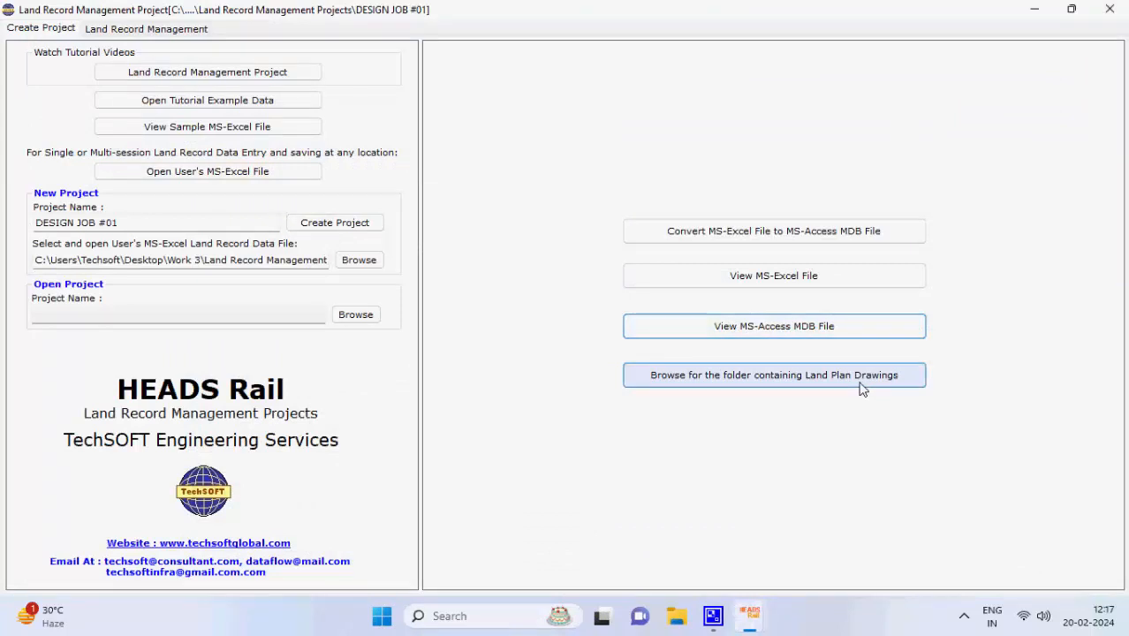
Select the Land Plan Drawings folder to copy into the DESIGN JOB #01 project folder
{"action": "left_click", "coordinate": [857, 387]}
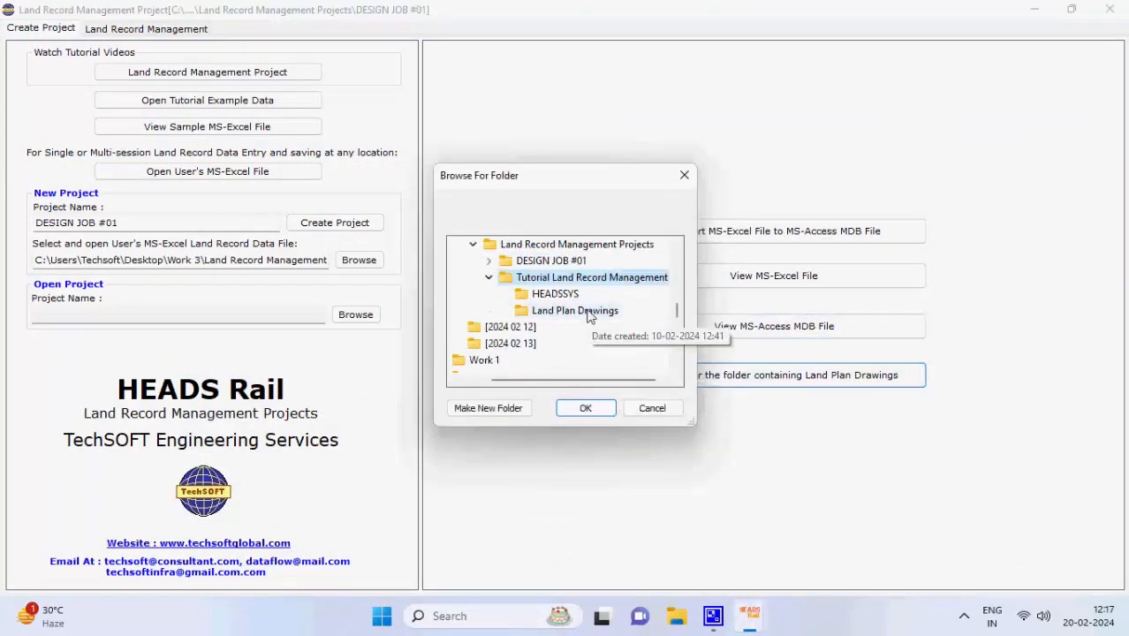
{"action": "left_click", "coordinate": [589, 315]}
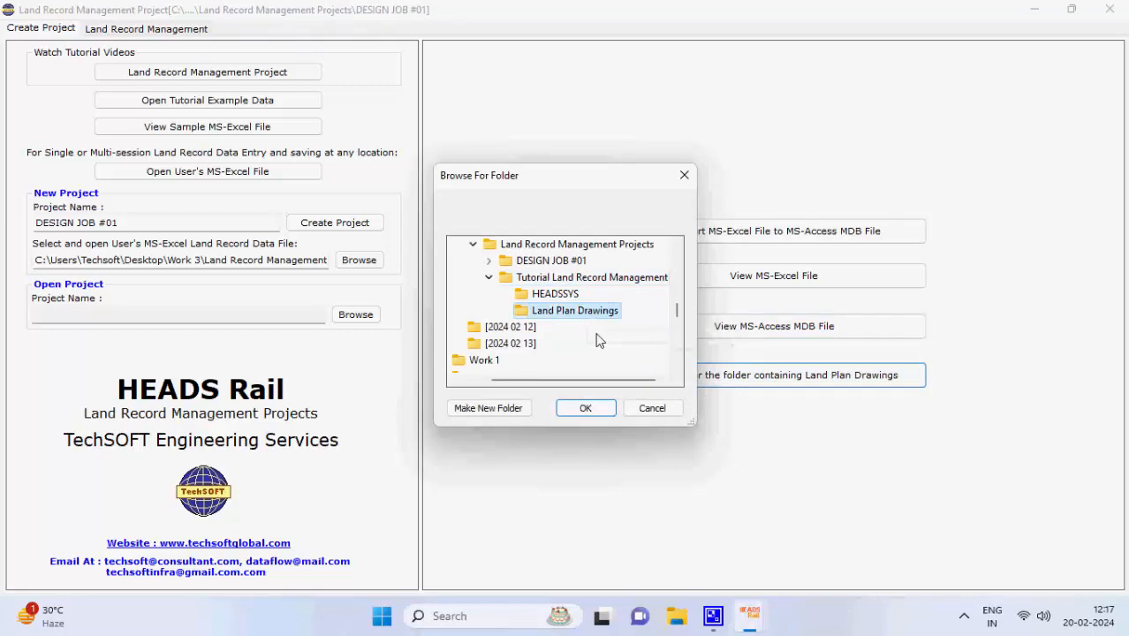
{"action": "left_click", "coordinate": [585, 408]}
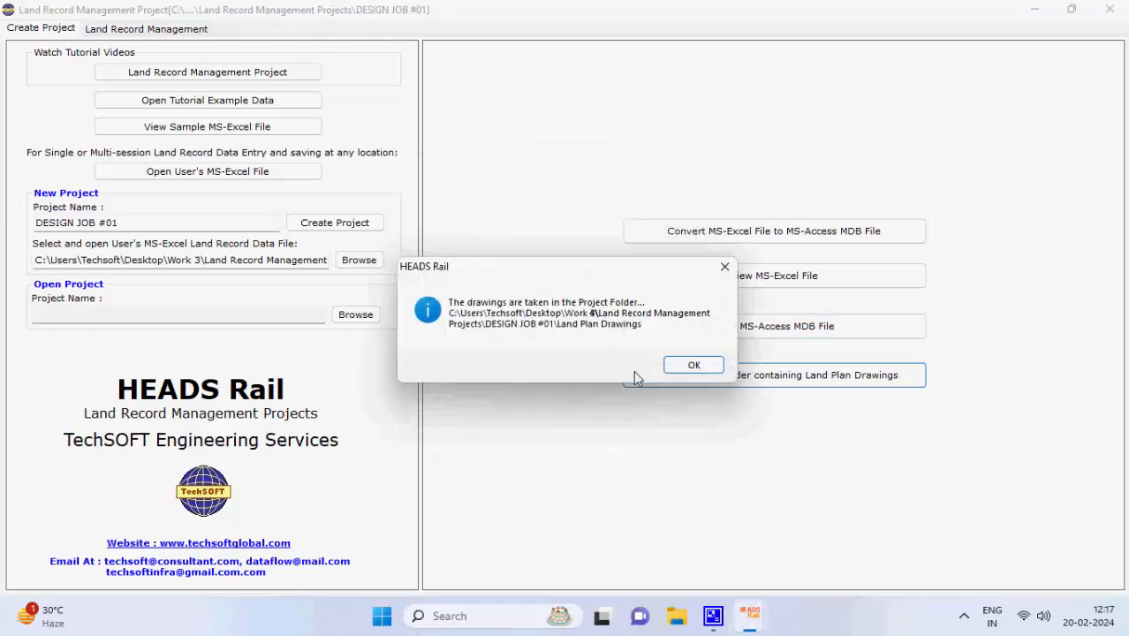
{"action": "left_click", "coordinate": [694, 367]}
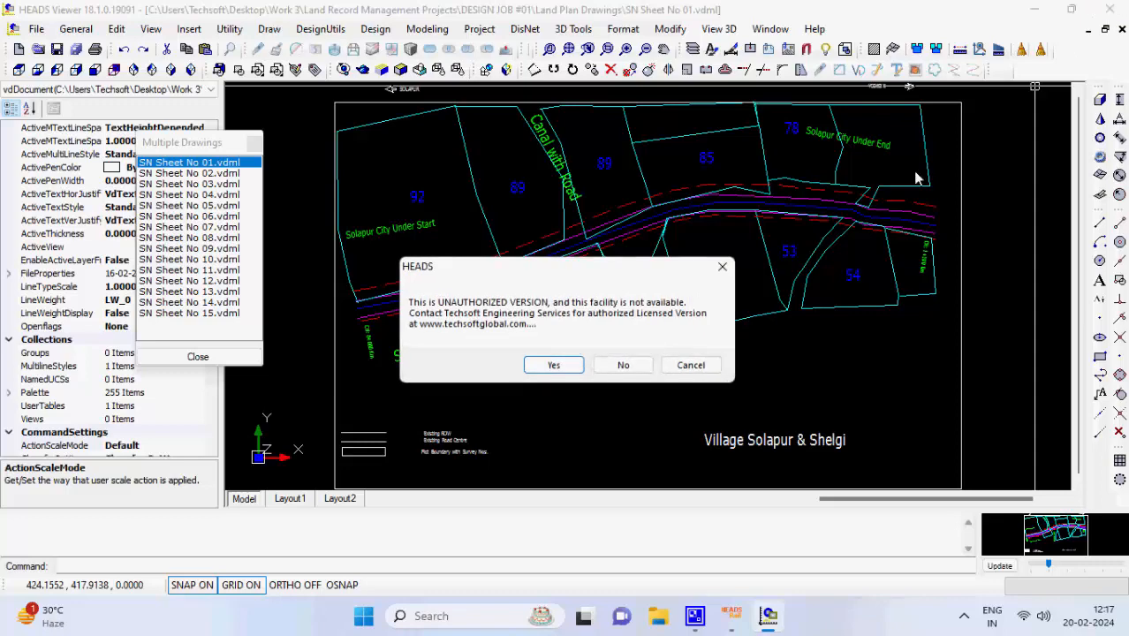
Close HEADS Viewer without saving and return to the Land Record Management form
{"action": "left_click", "coordinate": [638, 364]}
{"action": "left_click", "coordinate": [580, 291]}
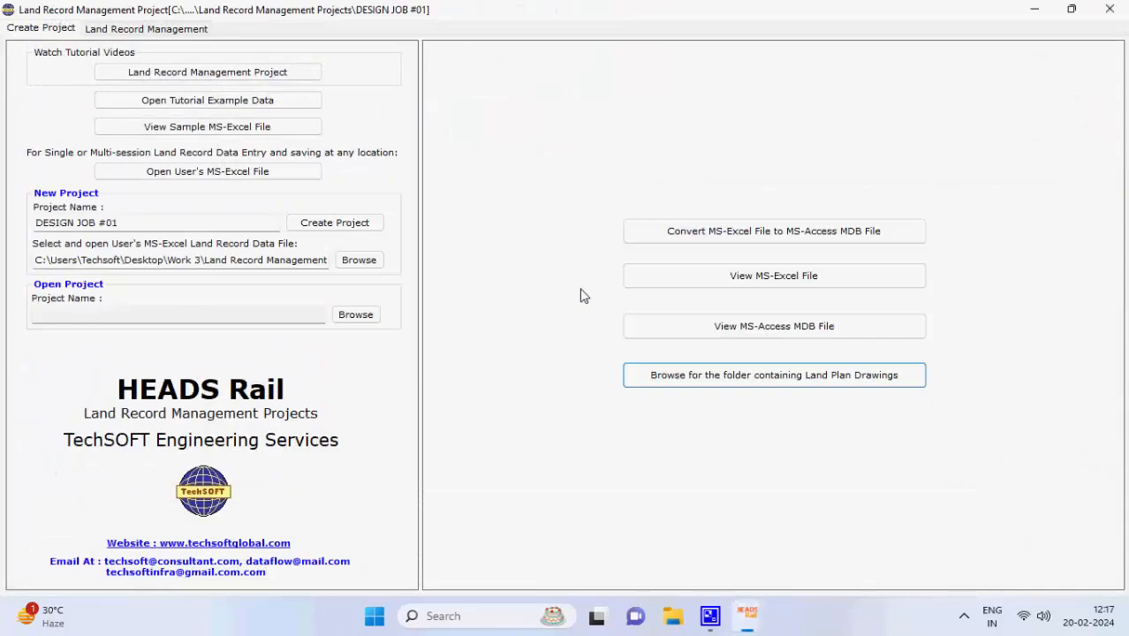
{"action": "left_click", "coordinate": [123, 33]}
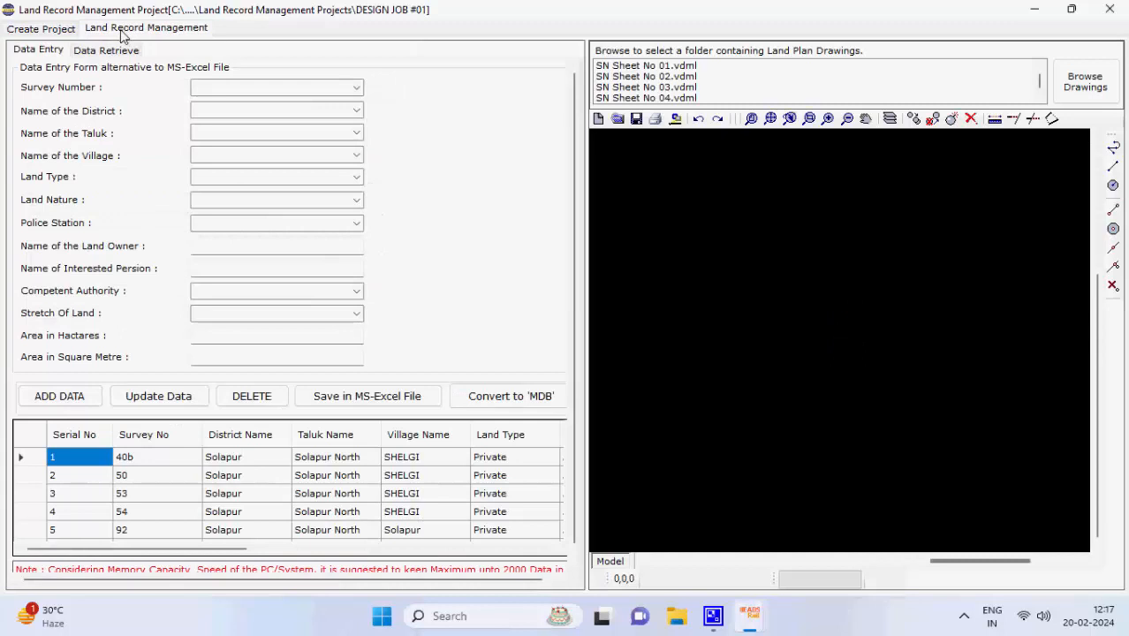
Enter survey number 174, district Solapur, taluk Solapur North and village SHELGI
{"action": "left_click", "coordinate": [290, 88]}
{"action": "type", "text": "174"}
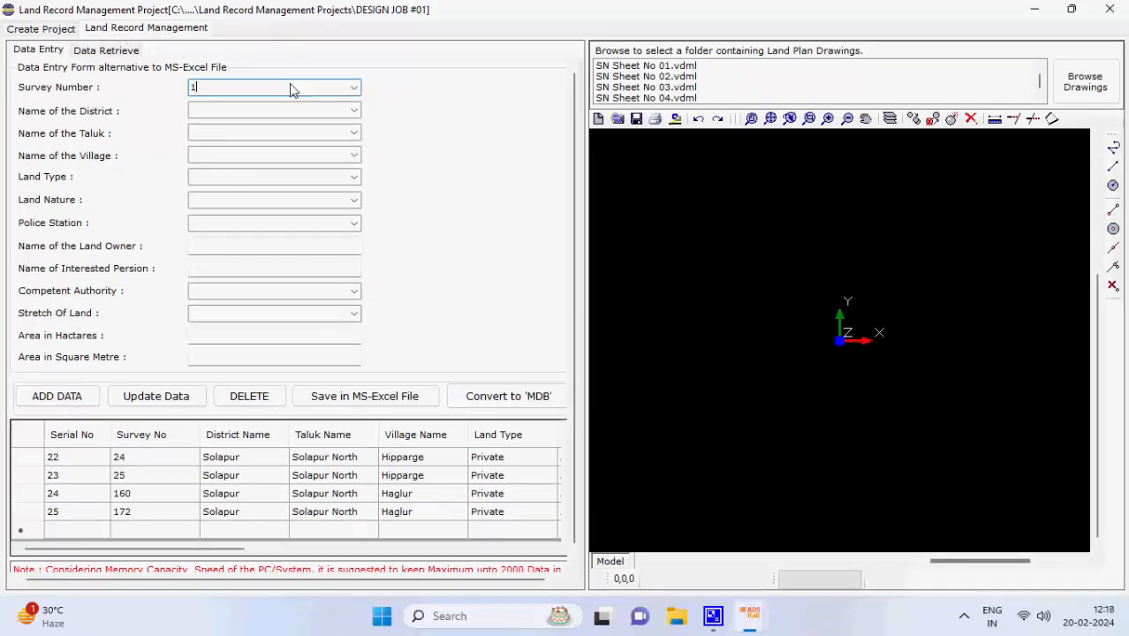
{"action": "left_click", "coordinate": [353, 111]}
{"action": "left_click", "coordinate": [268, 123]}
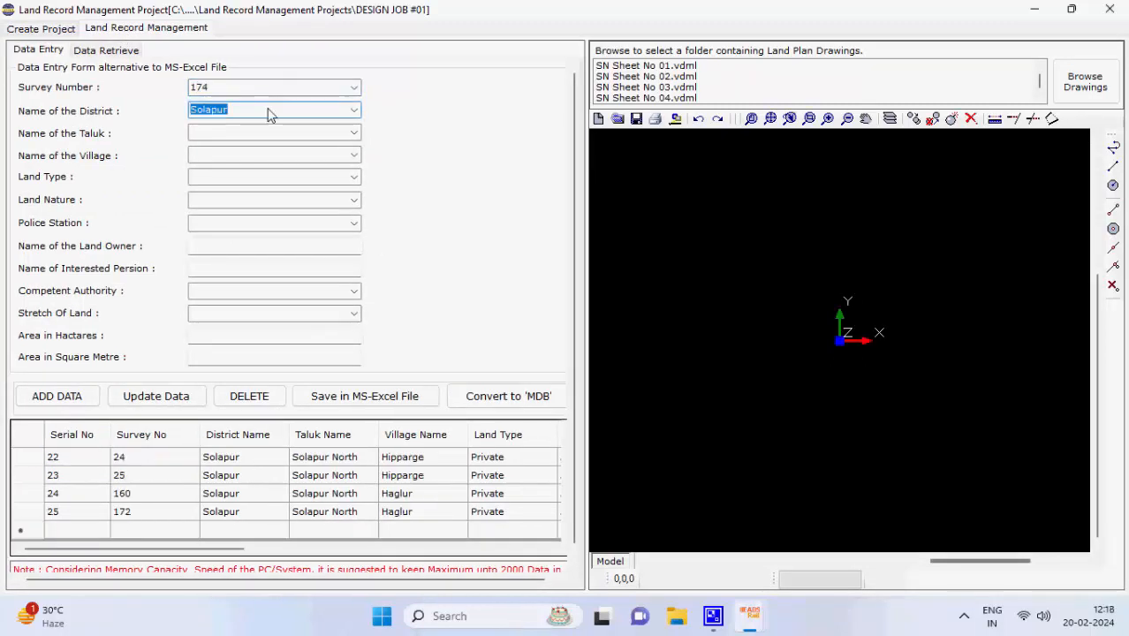
{"action": "left_click", "coordinate": [353, 133]}
{"action": "left_click", "coordinate": [265, 157]}
{"action": "left_click", "coordinate": [350, 156]}
{"action": "left_click", "coordinate": [305, 193]}
Set land type Private, land nature Agriculture and police station Solapur
{"action": "left_click", "coordinate": [268, 189]}
{"action": "left_click", "coordinate": [277, 200]}
{"action": "type", "text": "Agriculture"}
{"action": "left_click", "coordinate": [310, 233]}
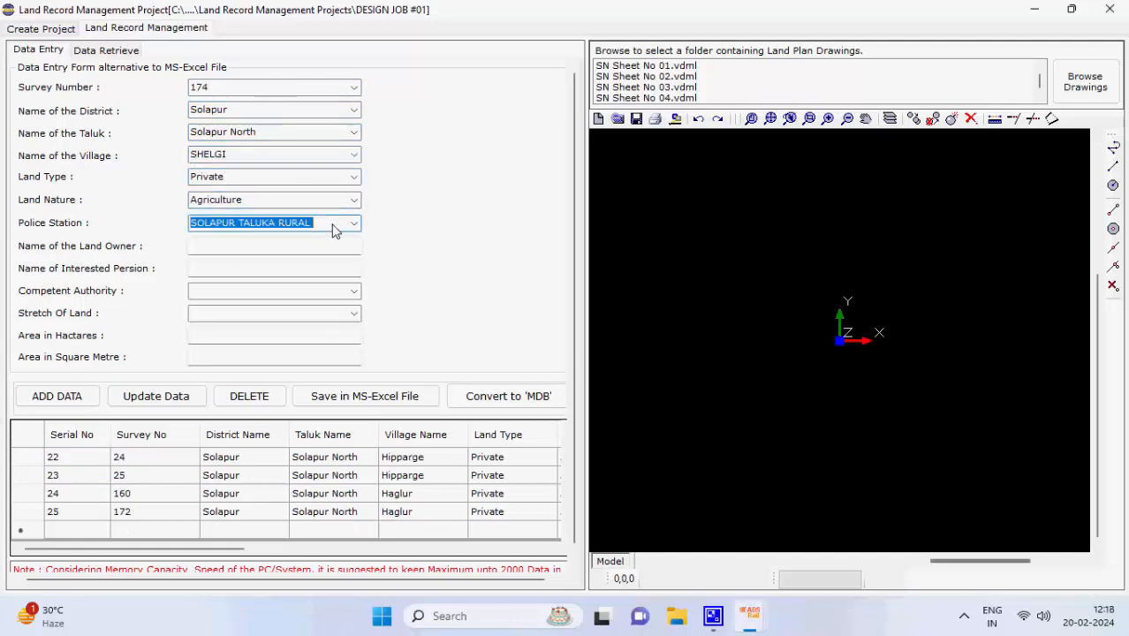
{"action": "left_click", "coordinate": [332, 225]}
{"action": "left_click", "coordinate": [354, 224]}
{"action": "left_click", "coordinate": [294, 236]}
{"action": "left_click", "coordinate": [294, 243]}
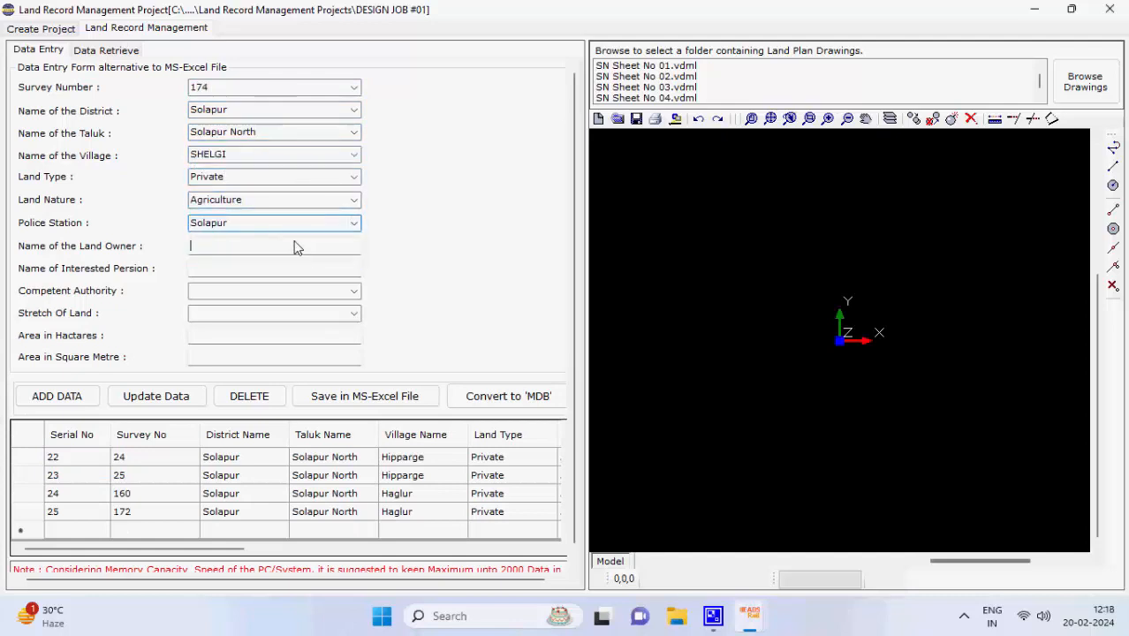
{"action": "left_click", "coordinate": [280, 223]}
Fill in the land owner and interested person names, and competent authority 'Authority 3'
{"action": "left_click", "coordinate": [238, 251]}
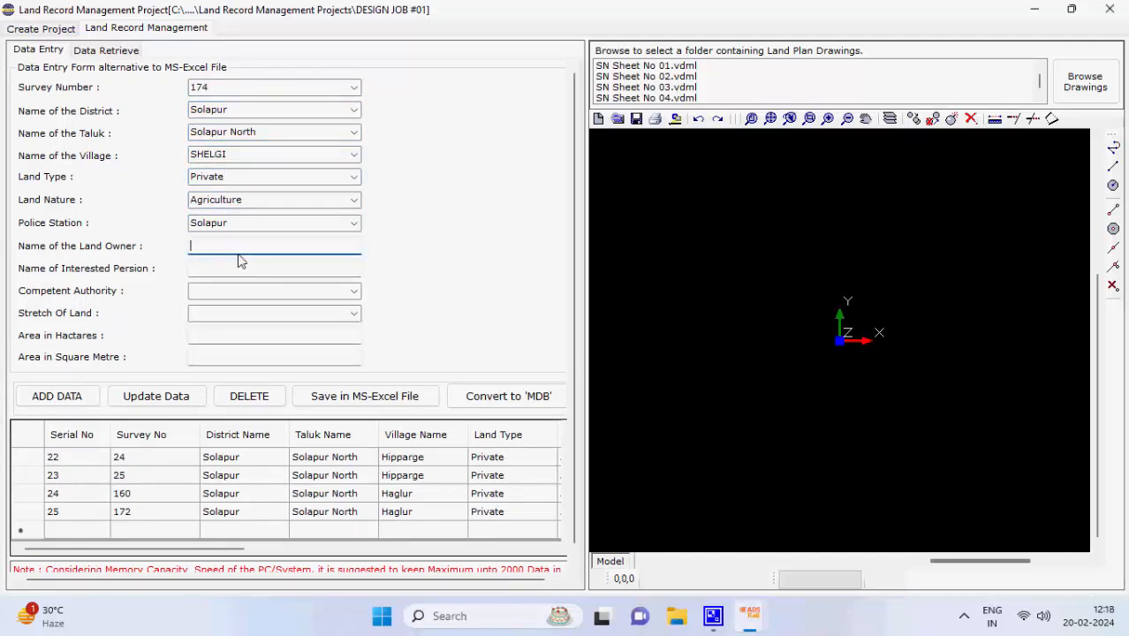
{"action": "type", "text": "Ram"}
{"action": "left_click", "coordinate": [226, 269]}
{"action": "type", "text": "Sam"}
{"action": "left_click", "coordinate": [246, 292]}
{"action": "type", "text": "Authority 2"}
{"action": "key", "text": "BackSpace"}
{"action": "type", "text": "3"}
Enter stretch of land 709 and area 0.2509874 hectares
{"action": "left_click", "coordinate": [353, 313]}
{"action": "left_click", "coordinate": [300, 335]}
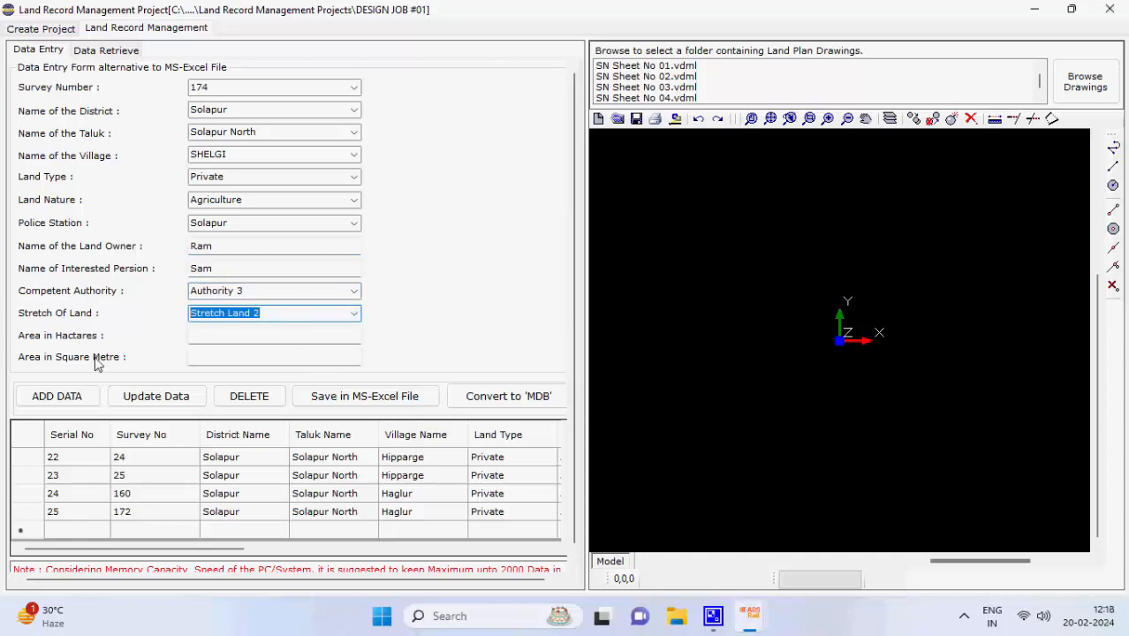
{"action": "type", "text": "709"}
{"action": "left_click", "coordinate": [235, 339]}
{"action": "type", "text": "0.2509874"}
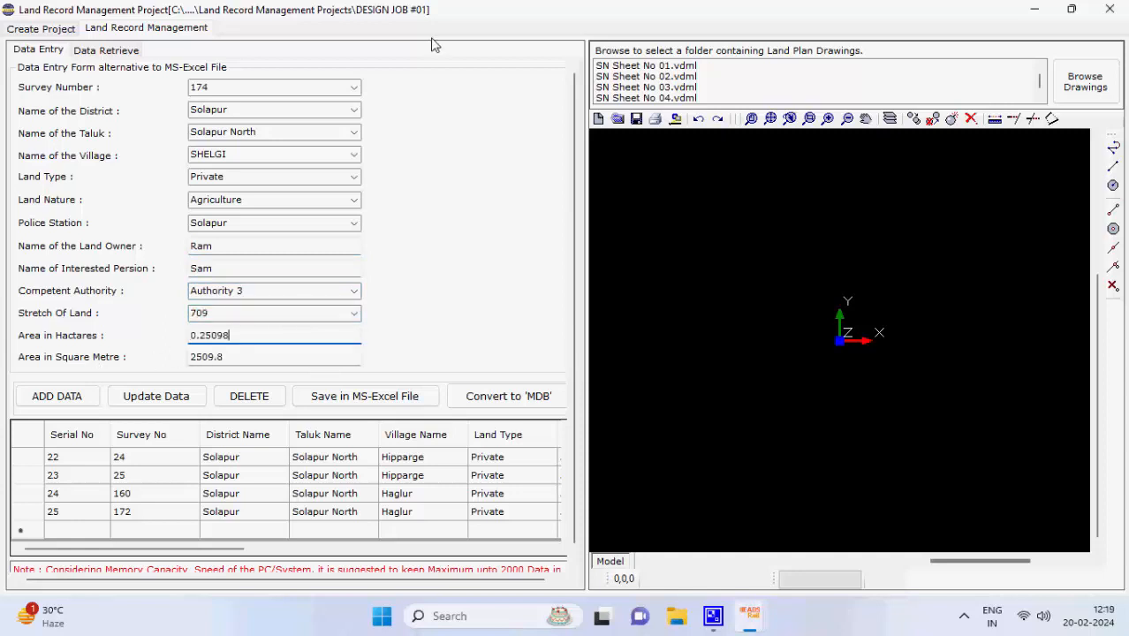
Add survey 174 as a new record and load row 26 back into the form
{"action": "left_click", "coordinate": [93, 406]}
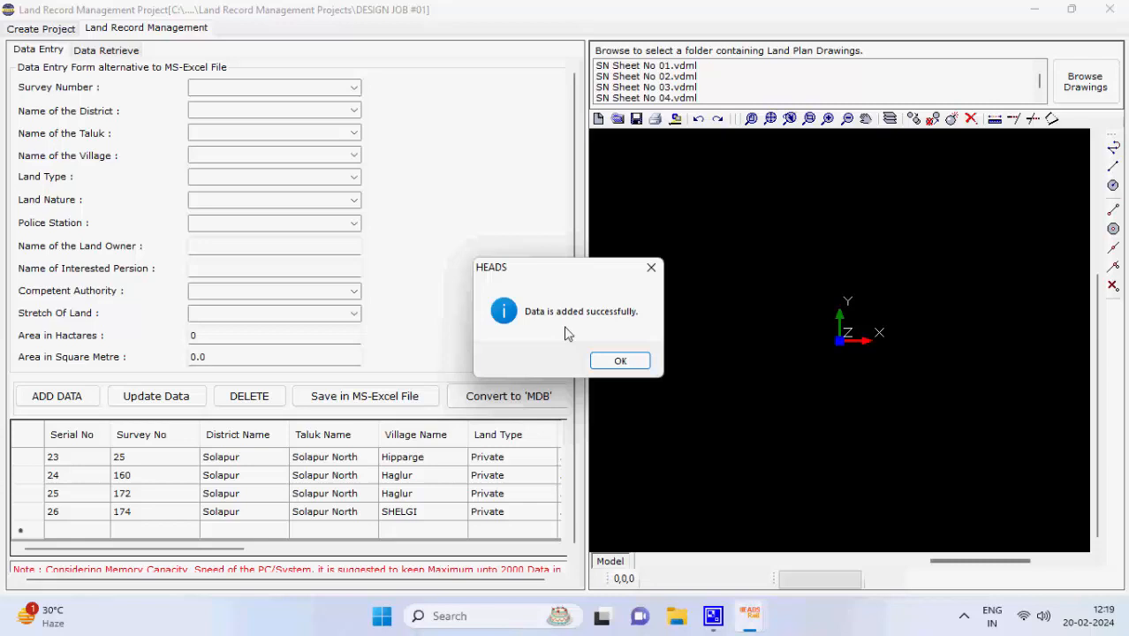
{"action": "left_click", "coordinate": [622, 362]}
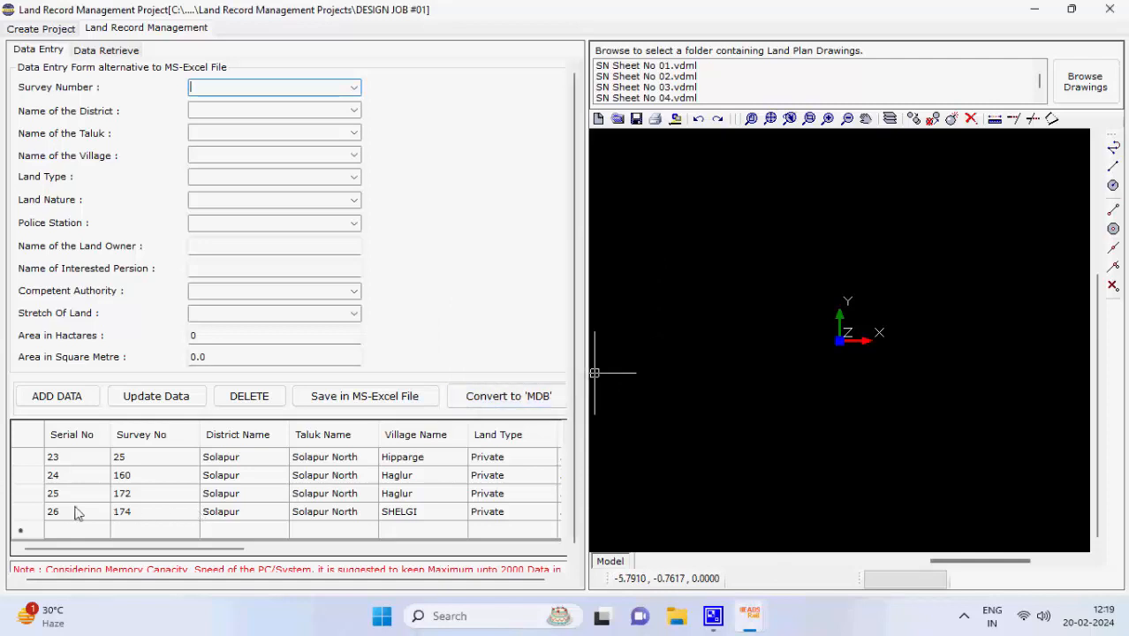
{"action": "left_click", "coordinate": [27, 512]}
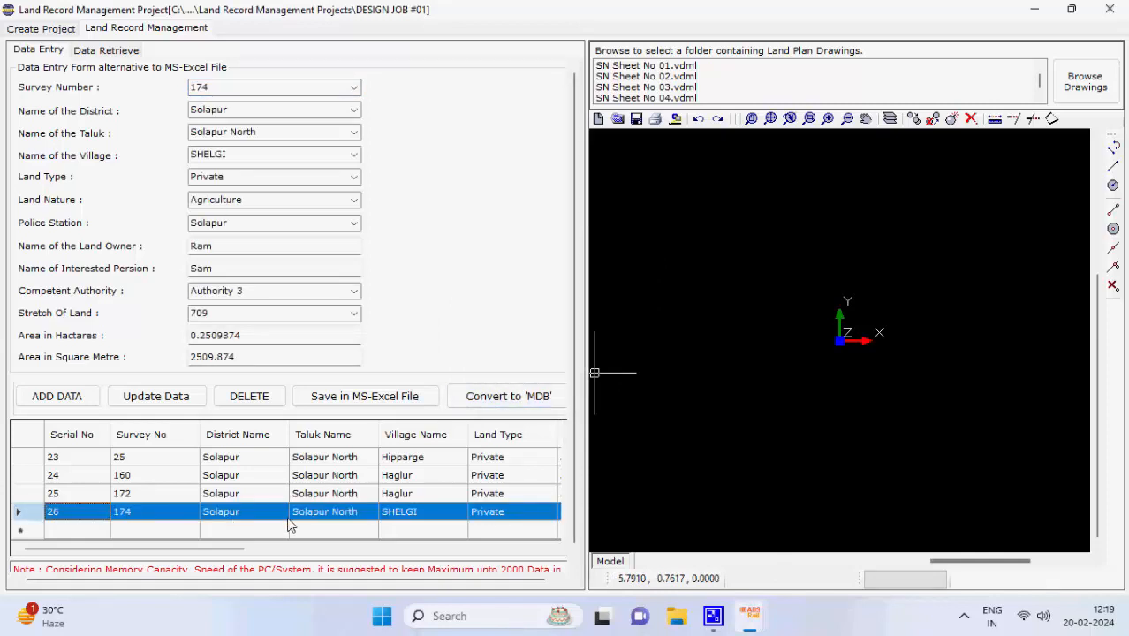
{"action": "left_click", "coordinate": [235, 156]}
Change record 26's village to Solapur and save the update
{"action": "type", "text": "Solapu"}
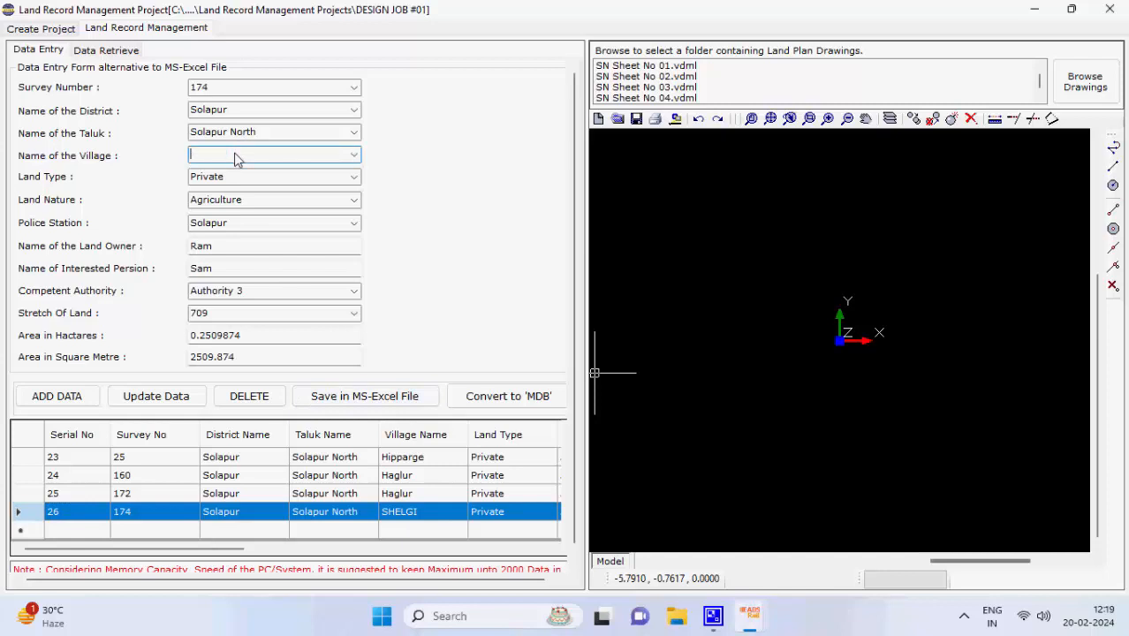
{"action": "type", "text": "r"}
{"action": "left_click", "coordinate": [181, 399]}
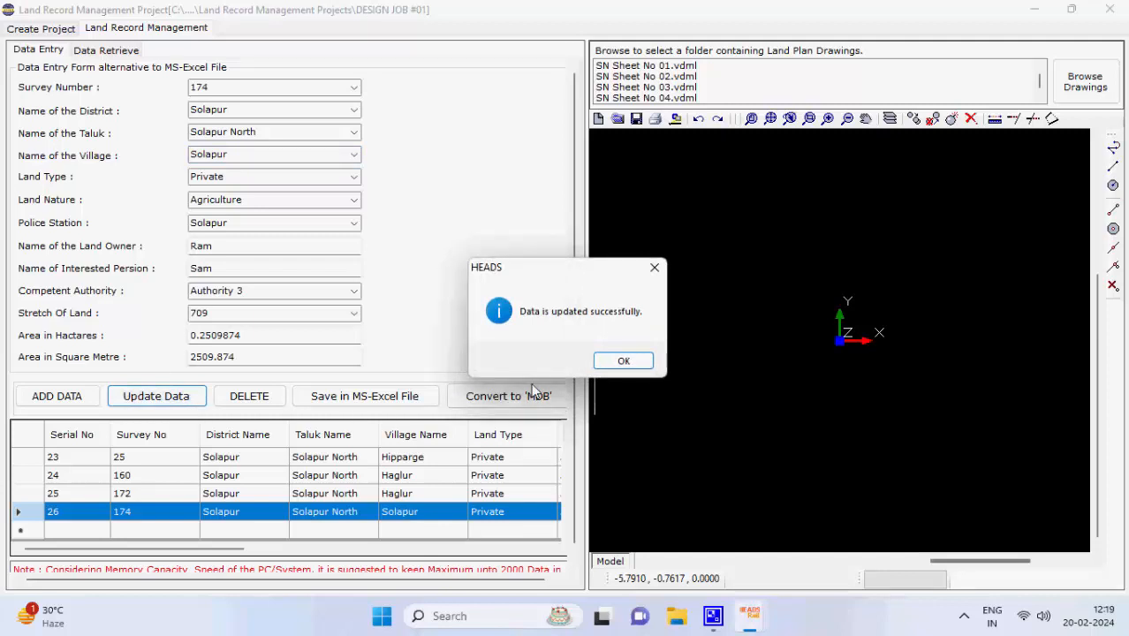
{"action": "left_click", "coordinate": [624, 360]}
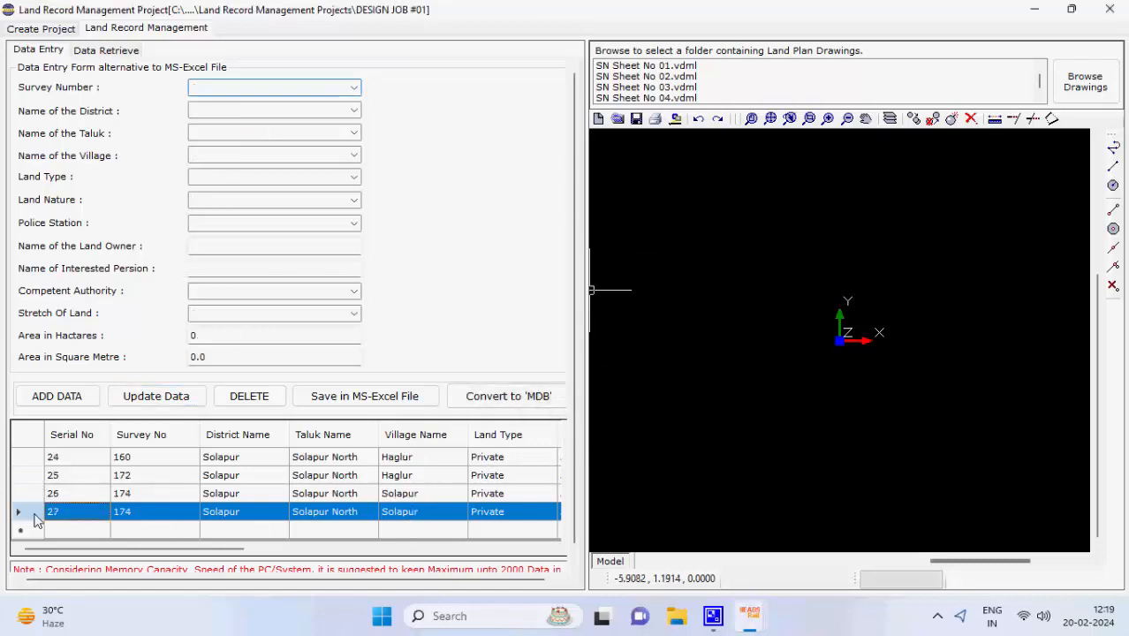
Delete the duplicate record 27
{"action": "left_click", "coordinate": [34, 513]}
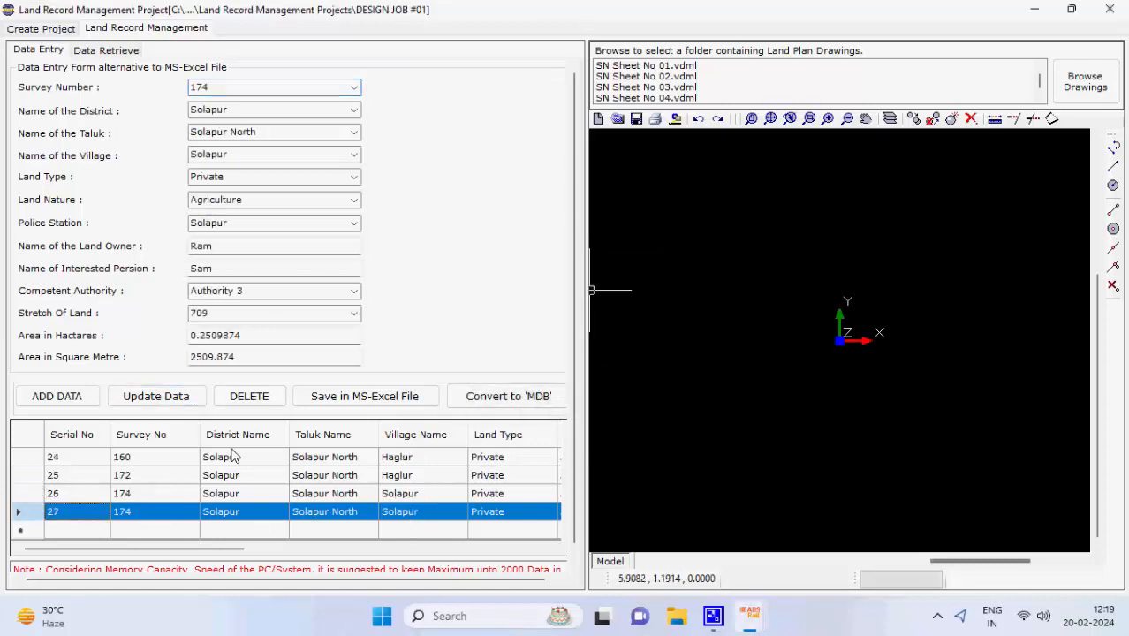
{"action": "left_click", "coordinate": [248, 398]}
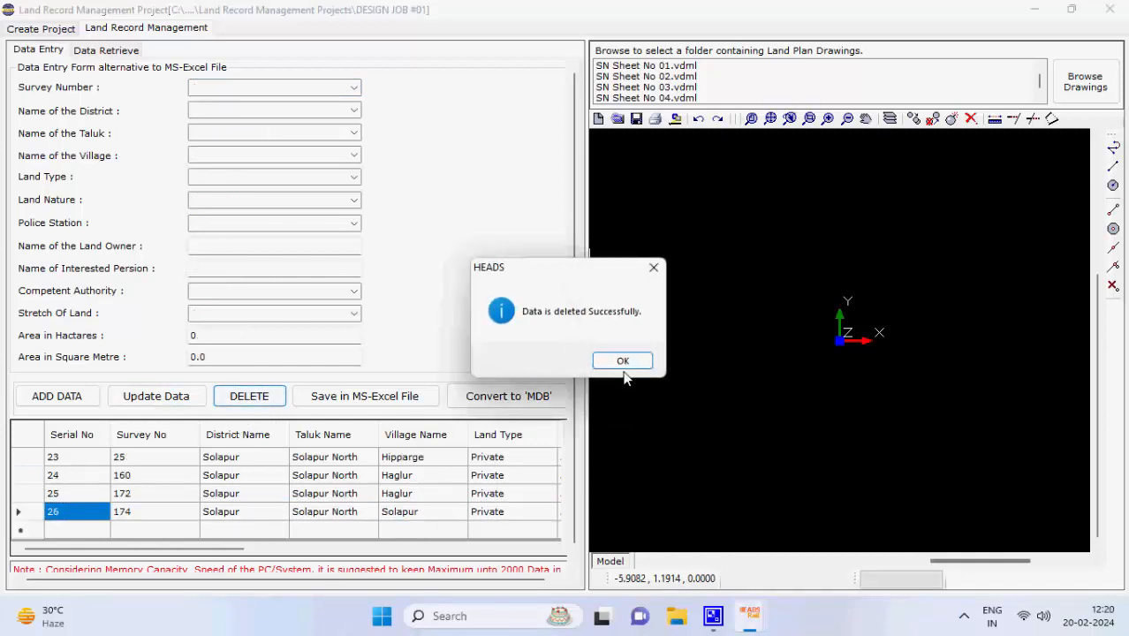
{"action": "left_click", "coordinate": [632, 360]}
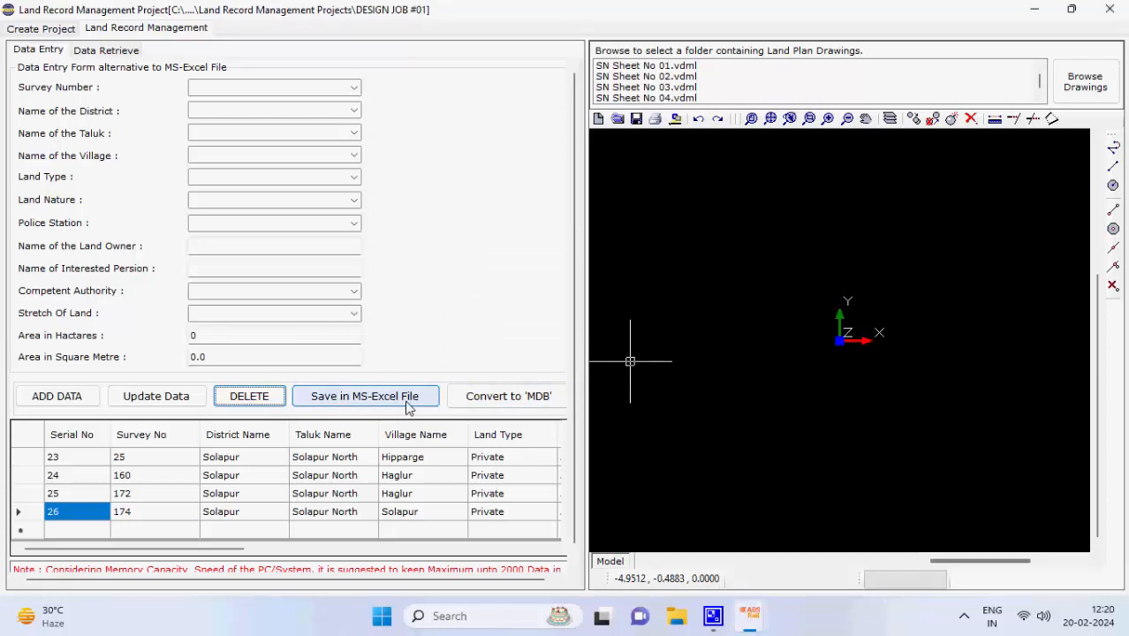
Save the 26 land records to Land Records(NEW).xlsx and dismiss both messages
{"action": "left_click", "coordinate": [409, 406]}
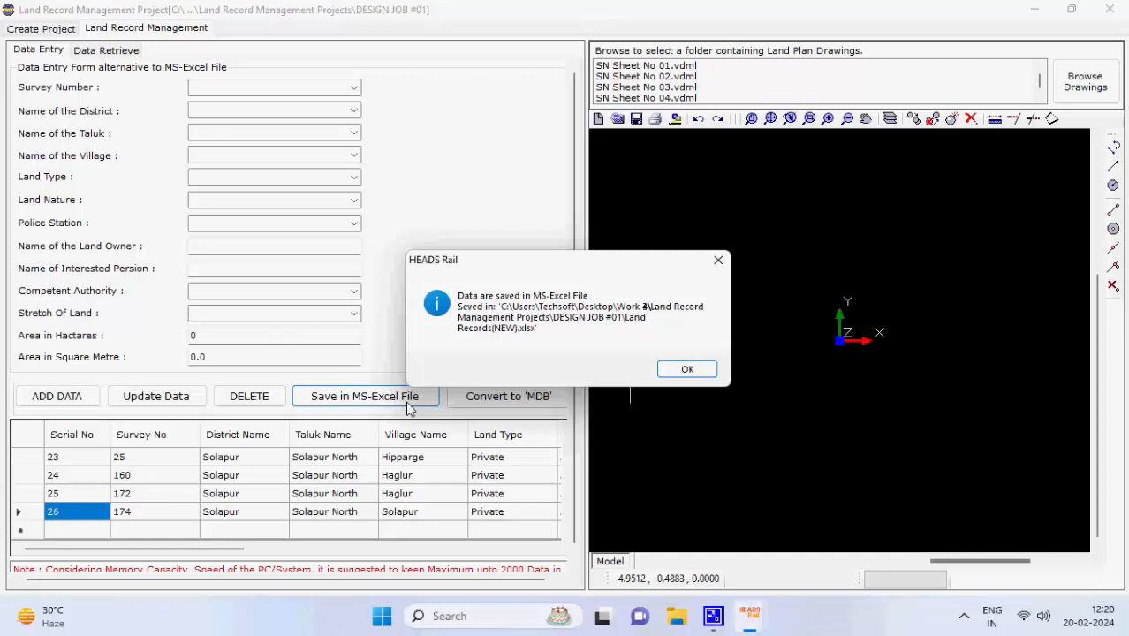
{"action": "left_click", "coordinate": [686, 371]}
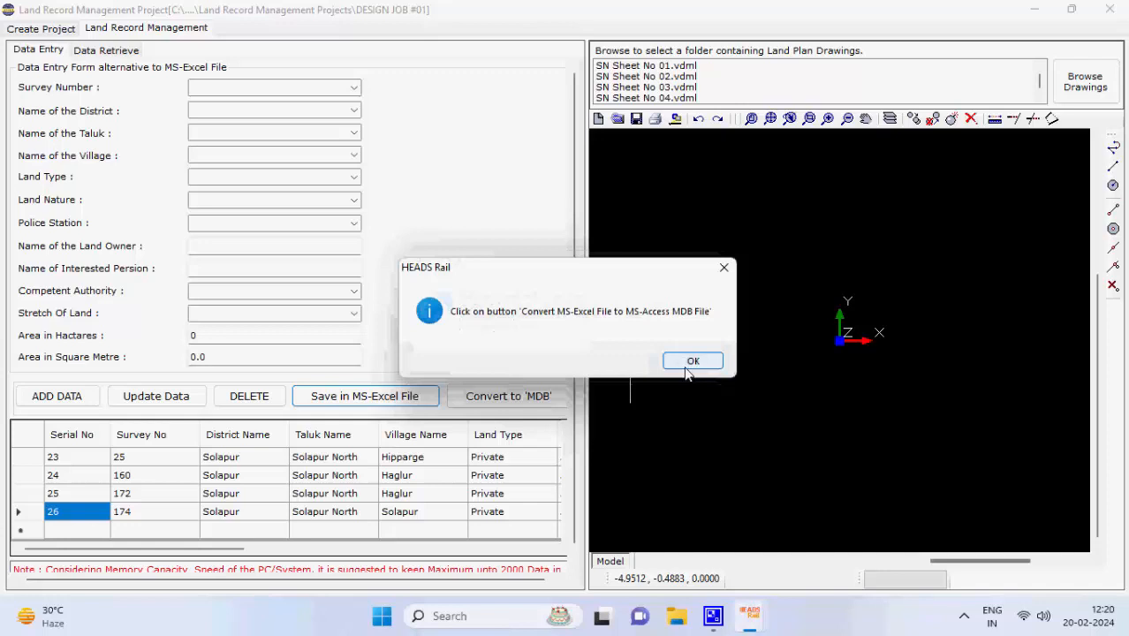
{"action": "left_click", "coordinate": [695, 361]}
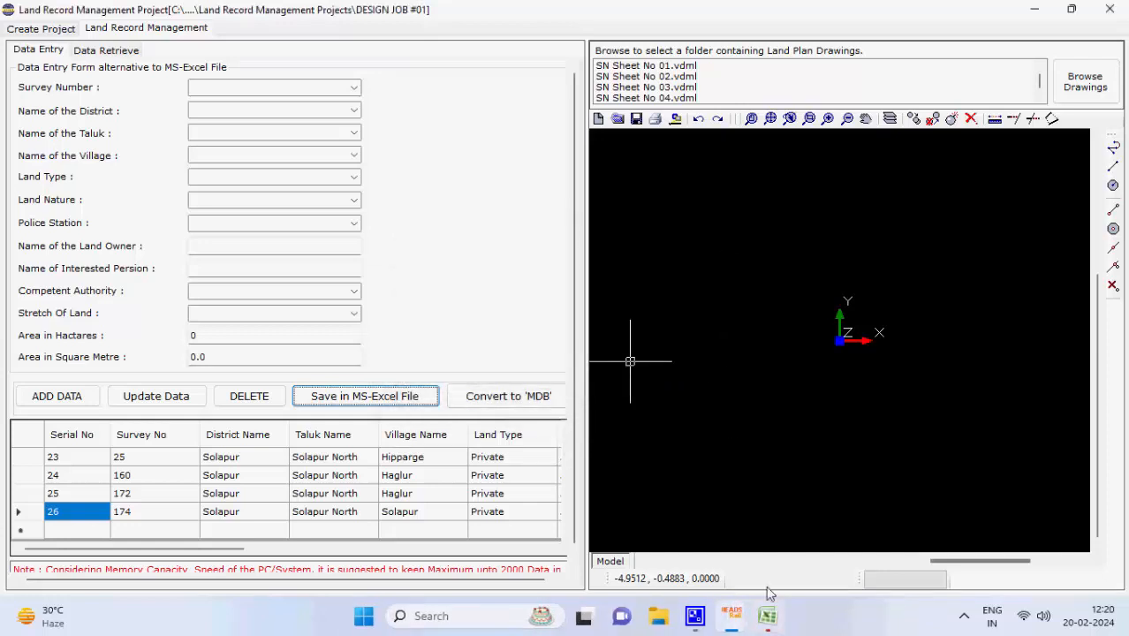
Bring up the Excel workbook and scroll back to column A to view survey 174
{"action": "left_click", "coordinate": [768, 616]}
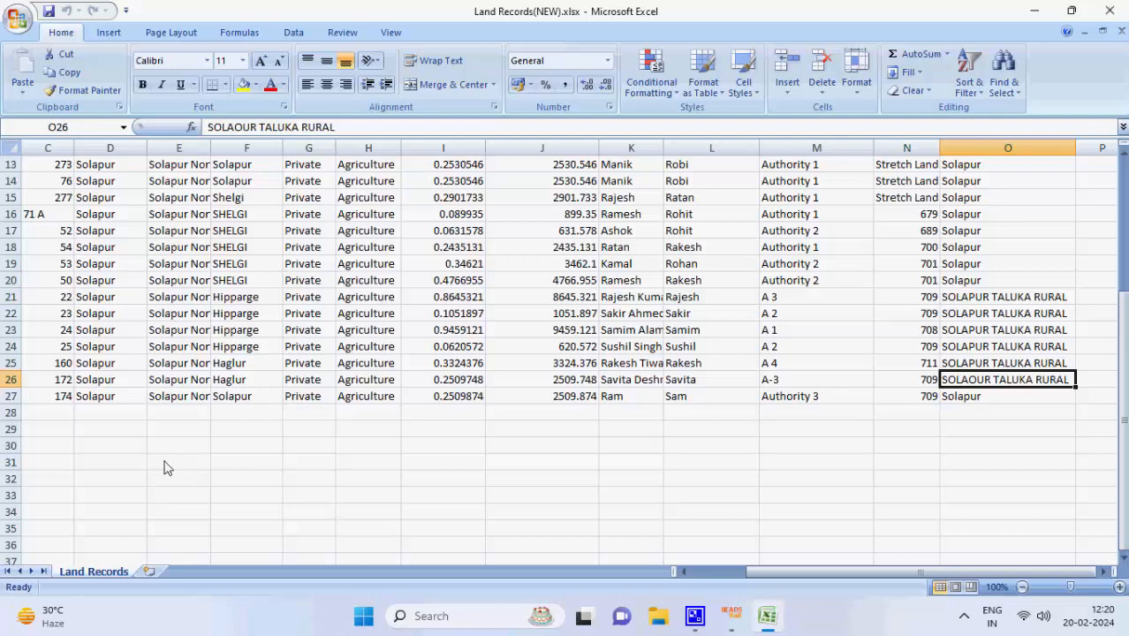
{"action": "left_click_drag", "start_coordinate": [825, 572], "coordinate": [611, 575]}
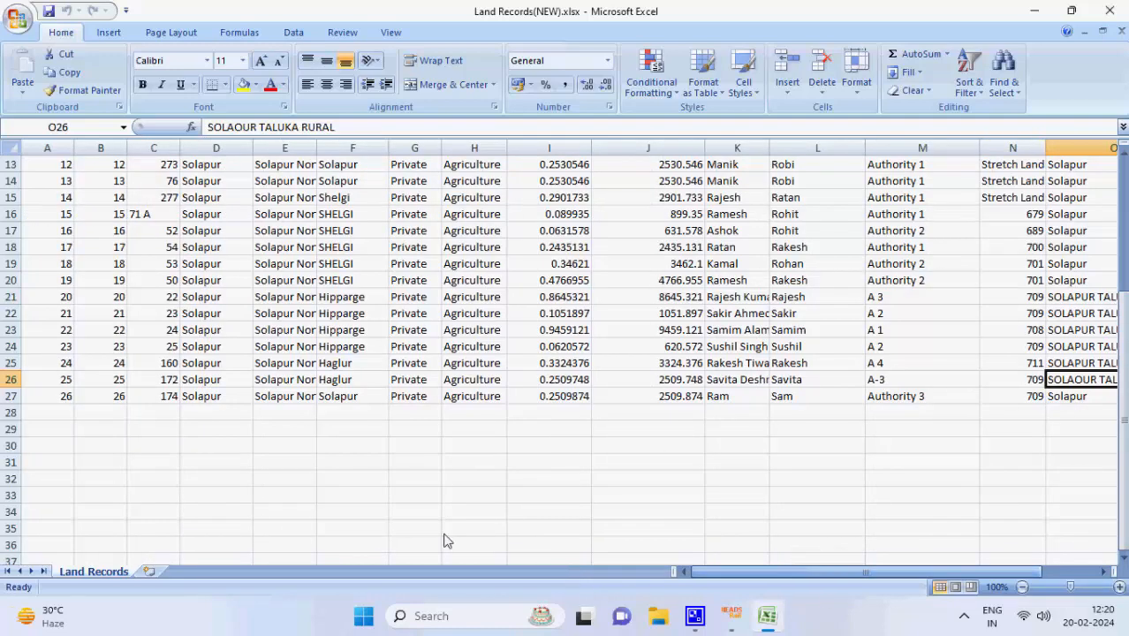
{"action": "scroll", "coordinate": [183, 391], "scroll_direction": "up", "scroll_amount": 4}
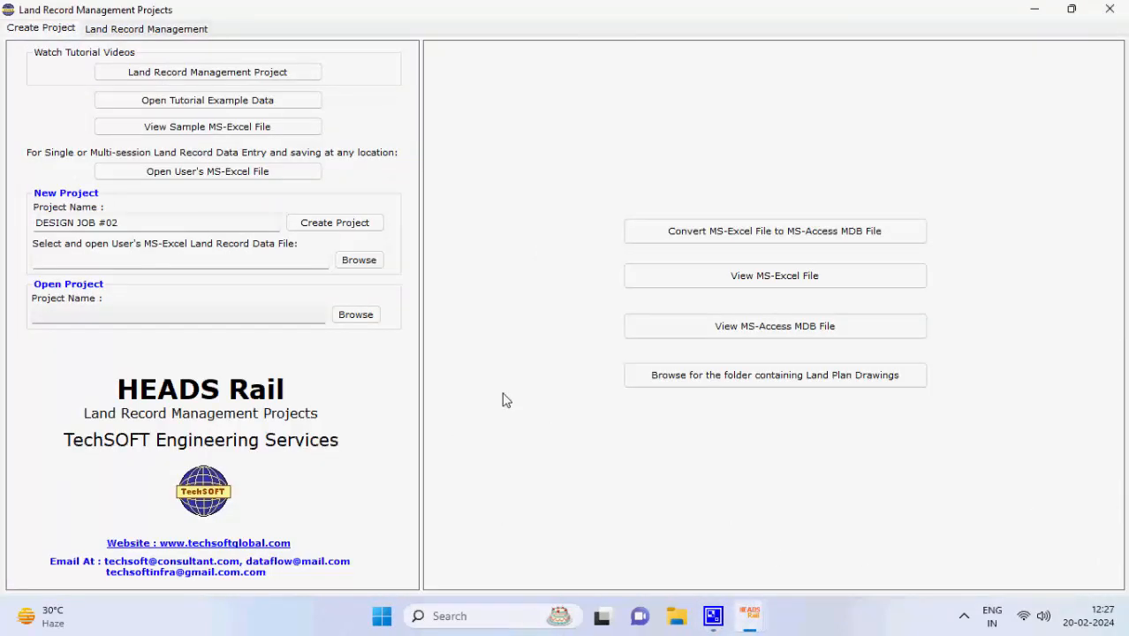
Open DESIGN JOB #01.hrl and convert its land records to an Access MDB file
{"action": "left_click", "coordinate": [365, 316]}
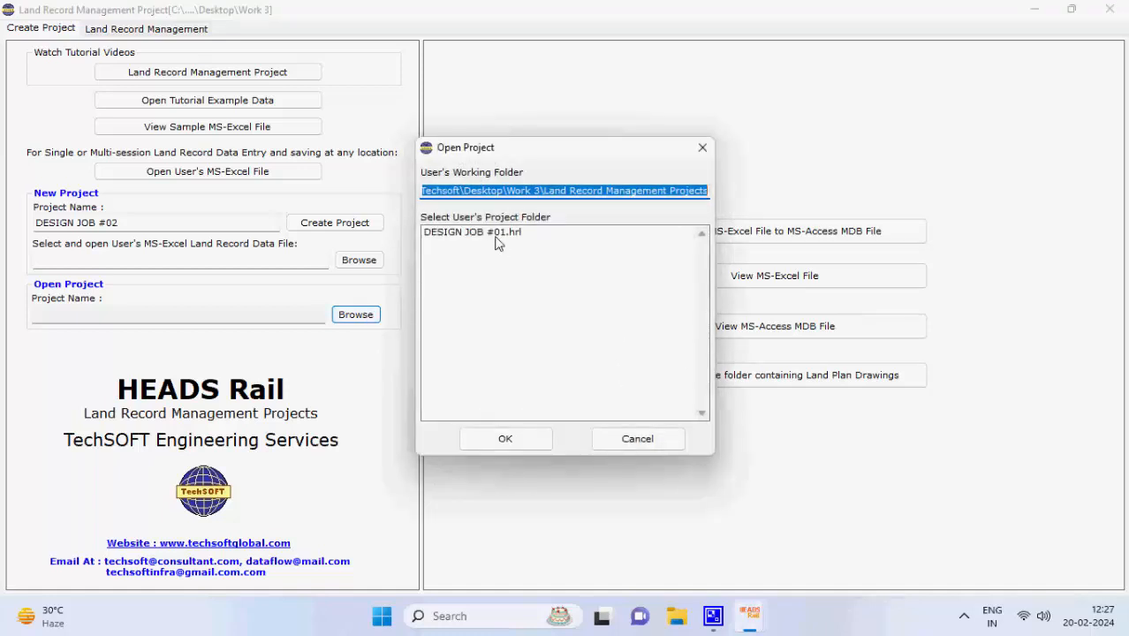
{"action": "left_click", "coordinate": [496, 234]}
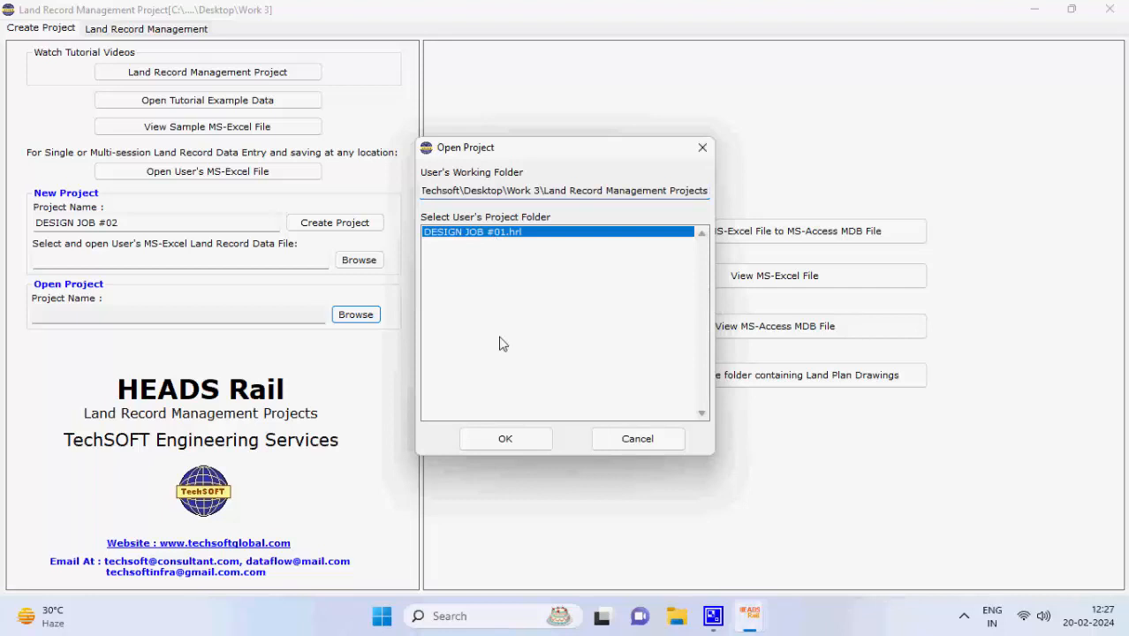
{"action": "left_click", "coordinate": [504, 438]}
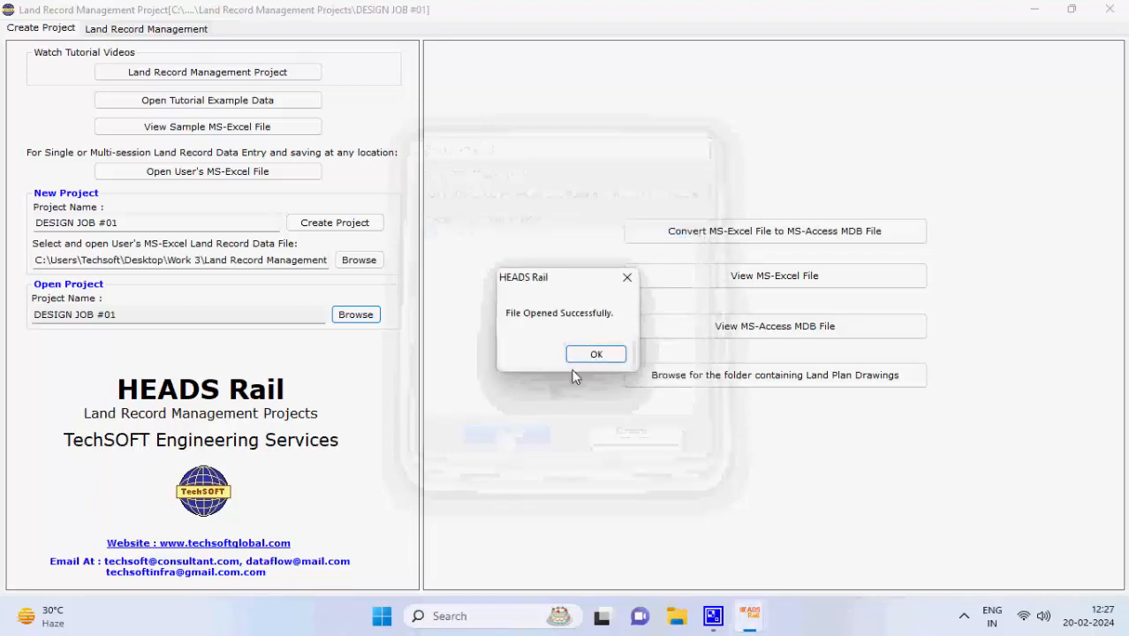
{"action": "left_click", "coordinate": [594, 355]}
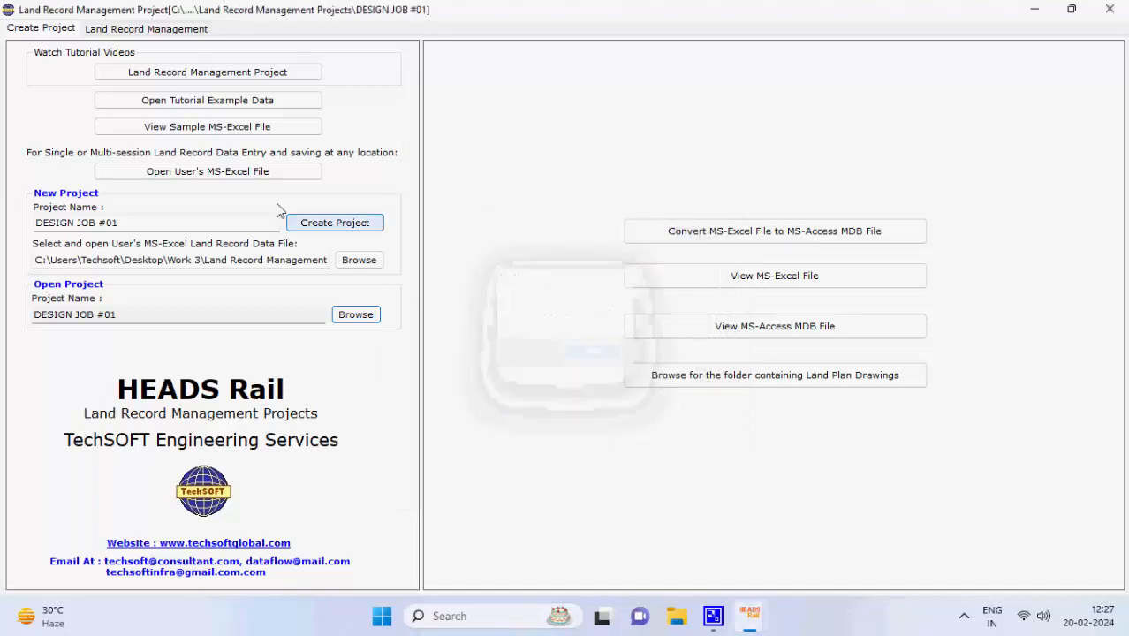
{"action": "left_click", "coordinate": [146, 29]}
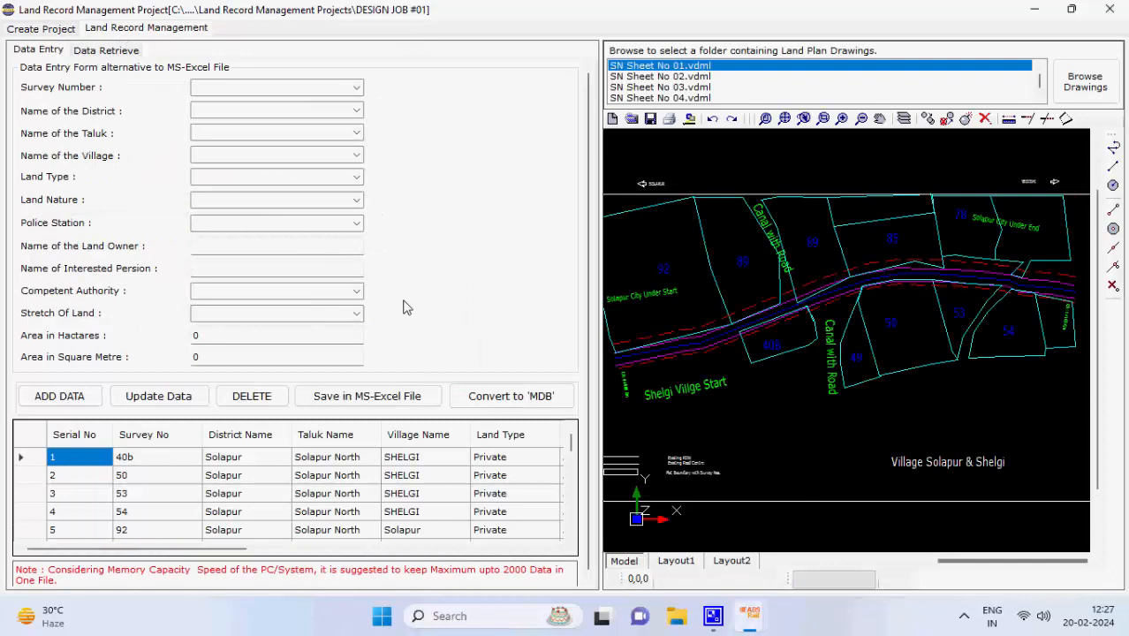
{"action": "left_click", "coordinate": [492, 397]}
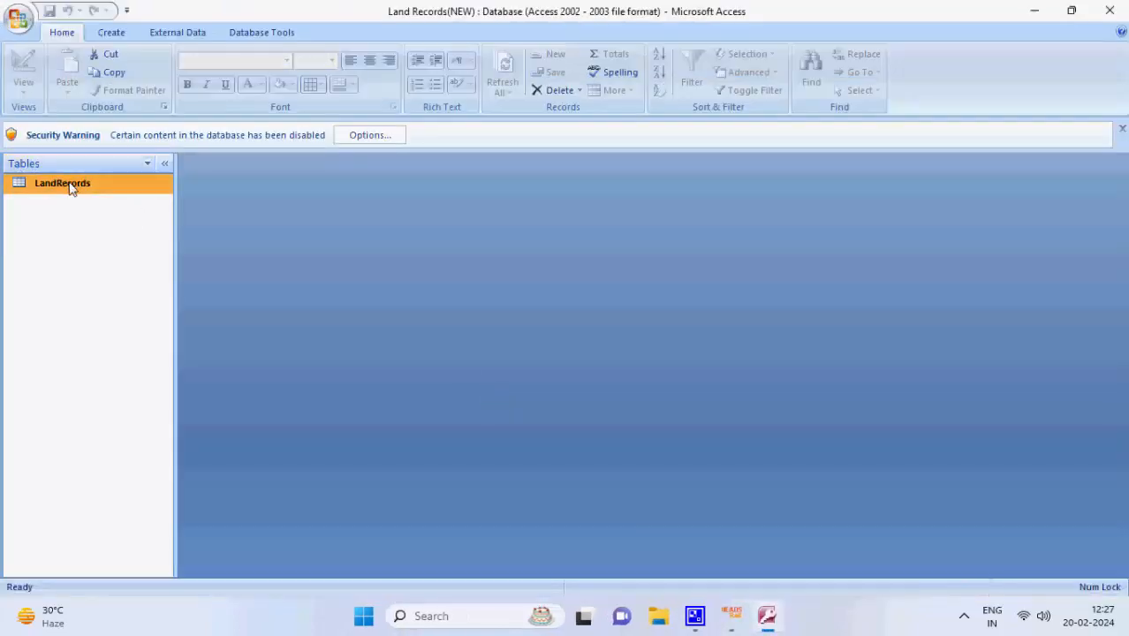
Review the 26-record LandRecords table in Access, close Access, and go to HEADS Rail's Data Retrieve page
{"action": "double_click", "coordinate": [65, 183]}
{"action": "scroll", "coordinate": [290, 284], "scroll_direction": "down", "scroll_amount": 5}
{"action": "scroll", "coordinate": [292, 289], "scroll_direction": "up", "scroll_amount": 7}
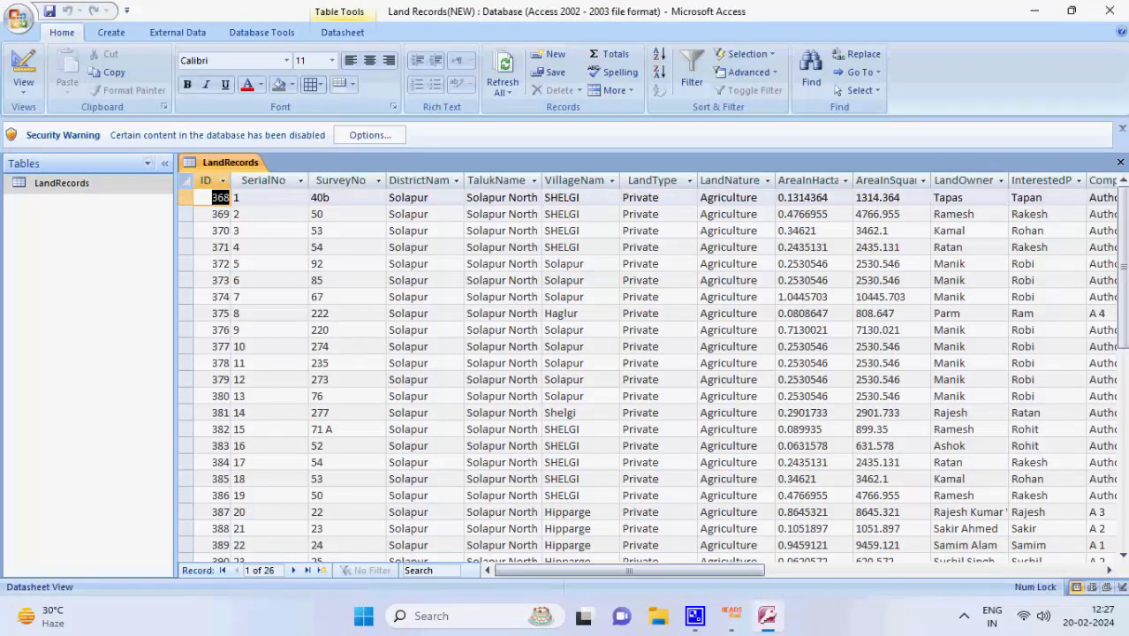
{"action": "left_click", "coordinate": [1109, 11]}
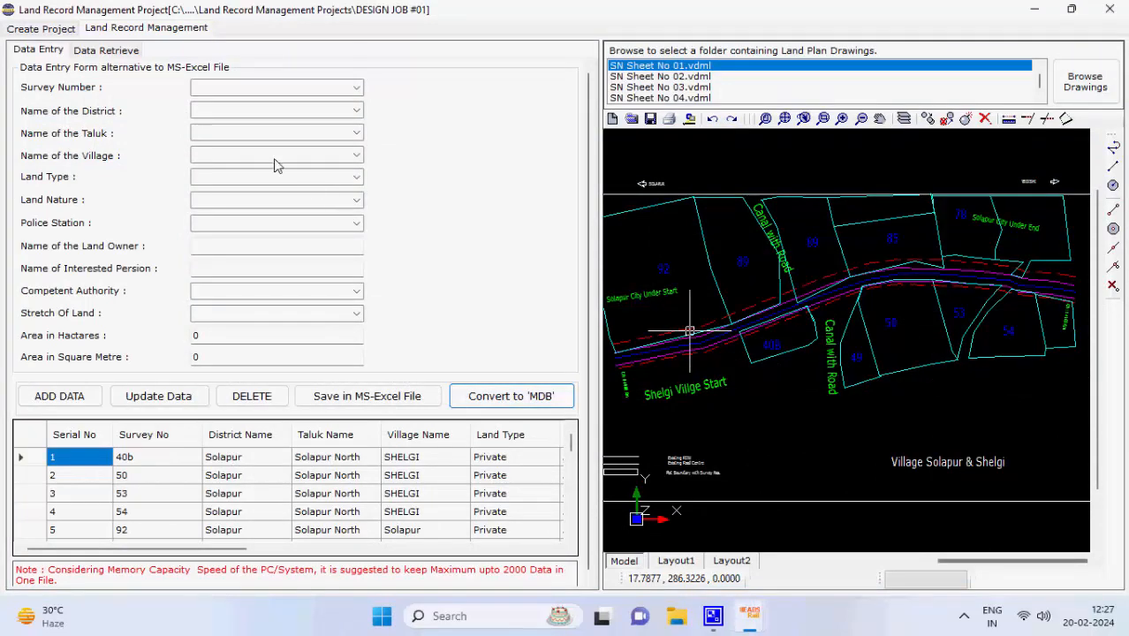
{"action": "left_click", "coordinate": [137, 51]}
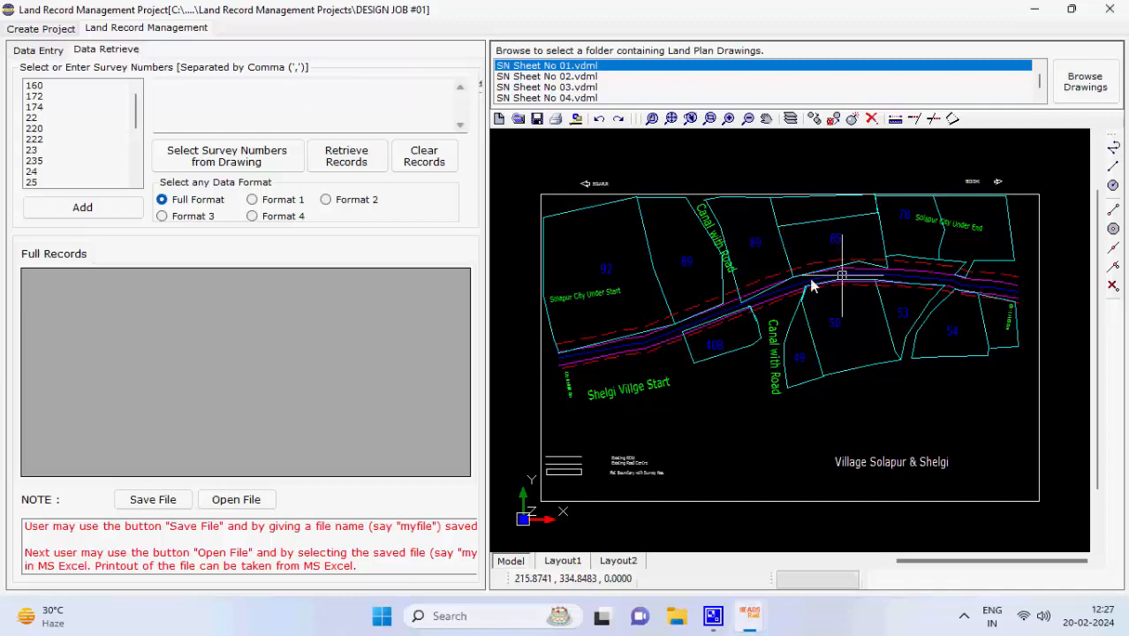
Pick survey numbers 40B, 49 and 50 on the SN Sheet No 01 drawing
{"action": "left_click", "coordinate": [284, 161]}
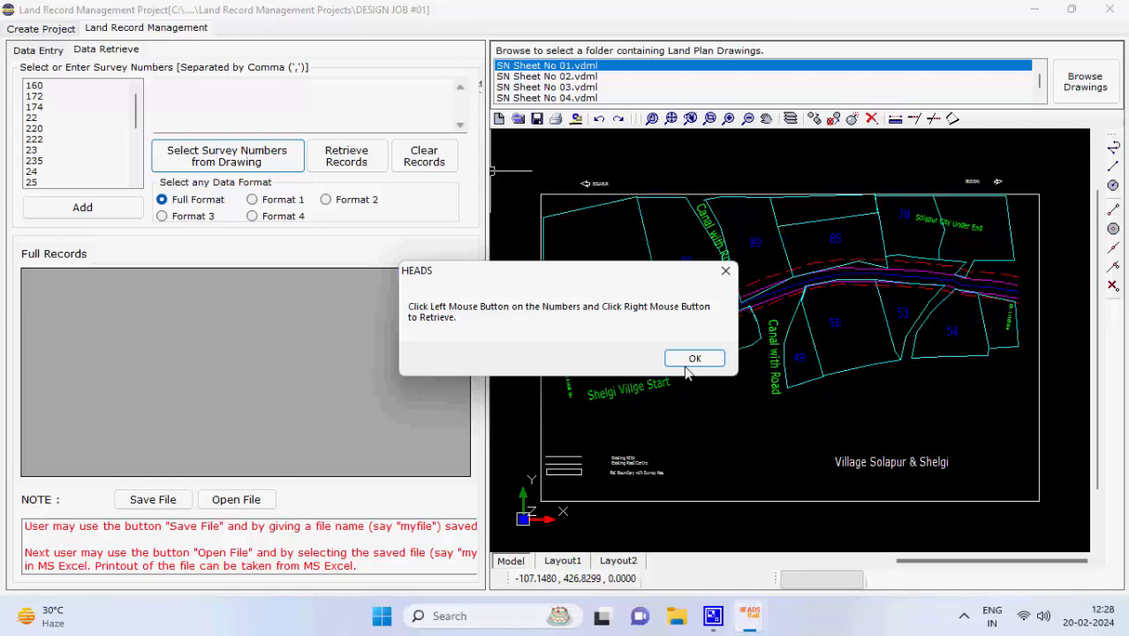
{"action": "left_click", "coordinate": [681, 359]}
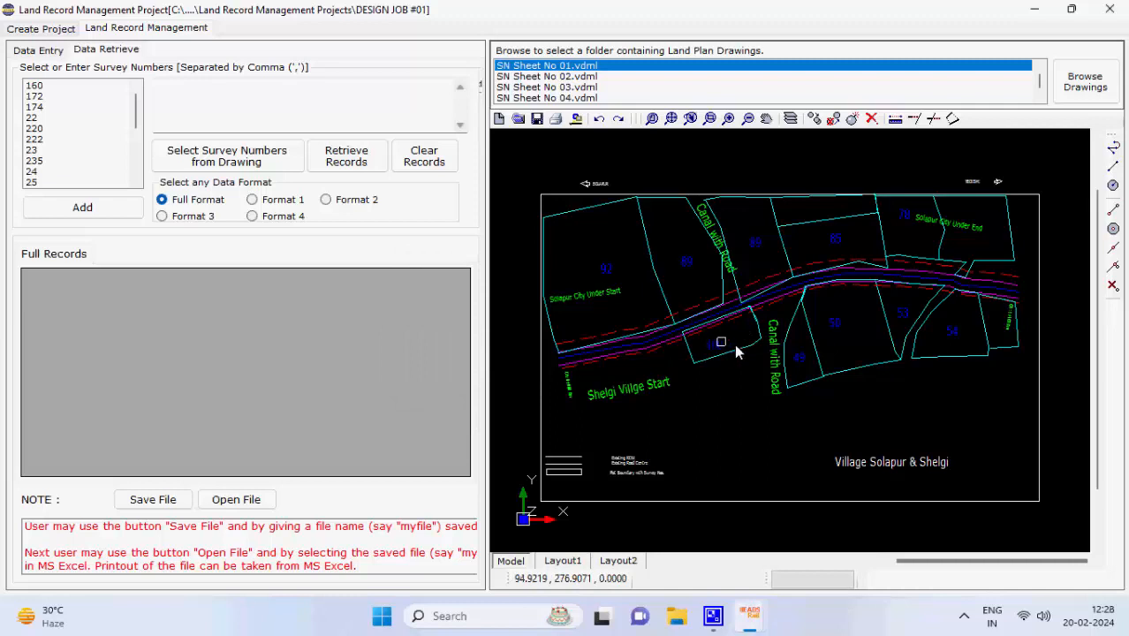
{"action": "right_click", "coordinate": [828, 323]}
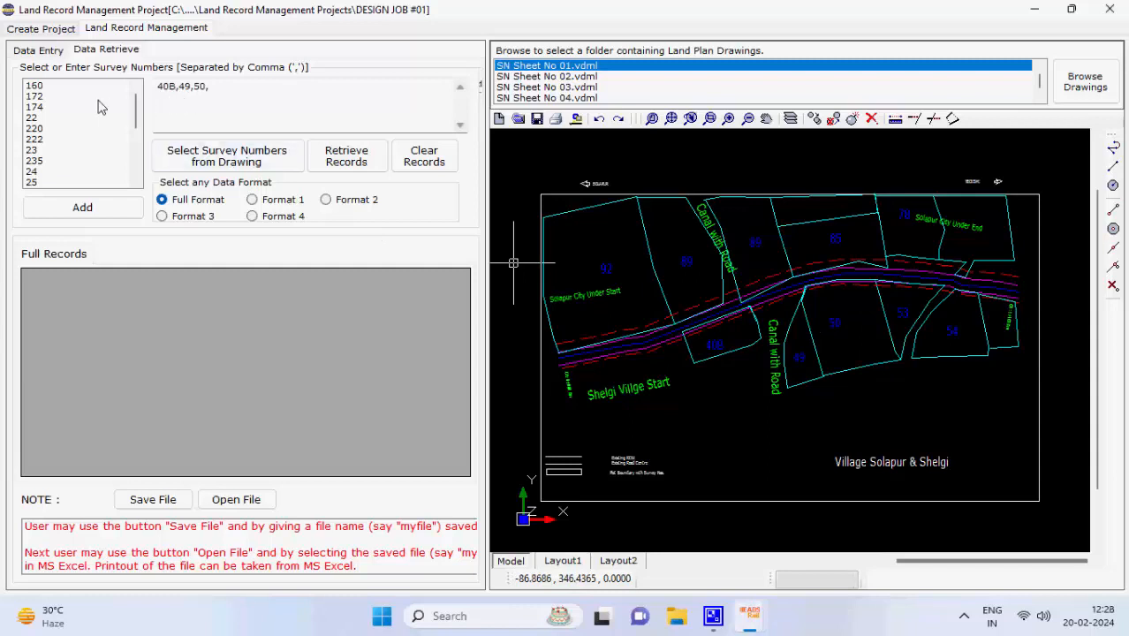
Select survey numbers 172, 222 and 235 in the list
{"action": "left_click", "coordinate": [59, 97]}
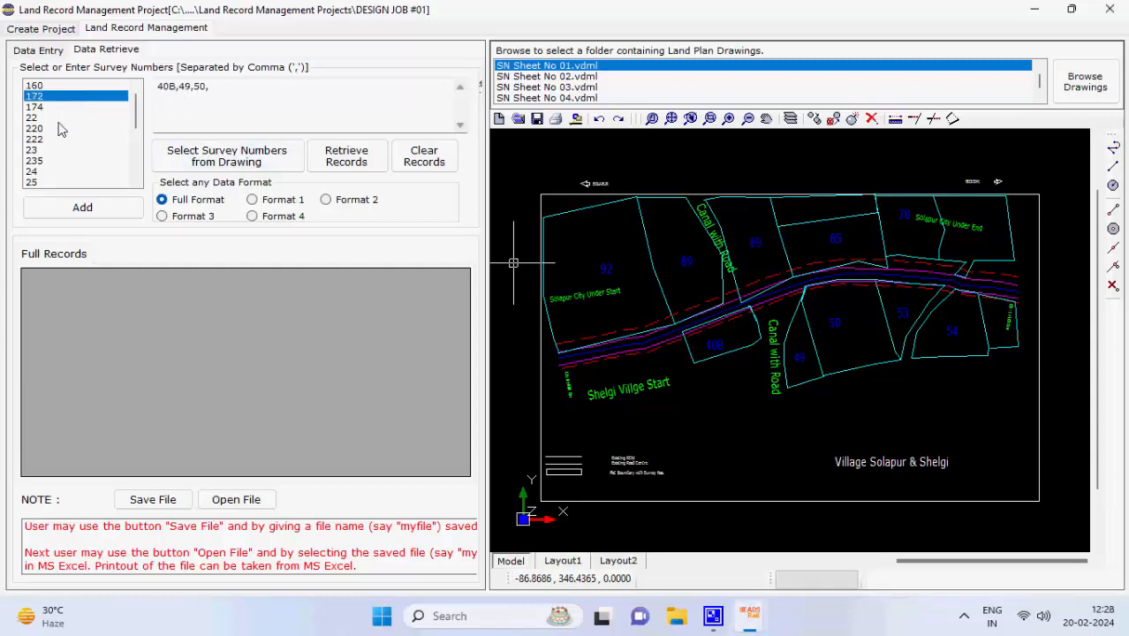
{"action": "left_click", "coordinate": [53, 139]}
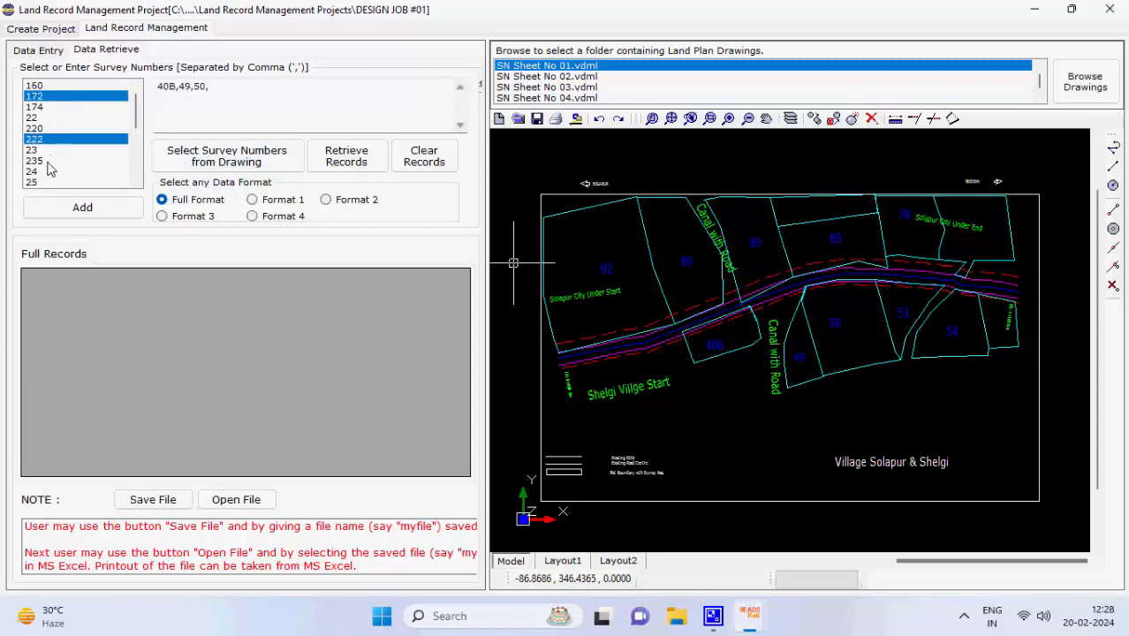
{"action": "left_click", "coordinate": [50, 161]}
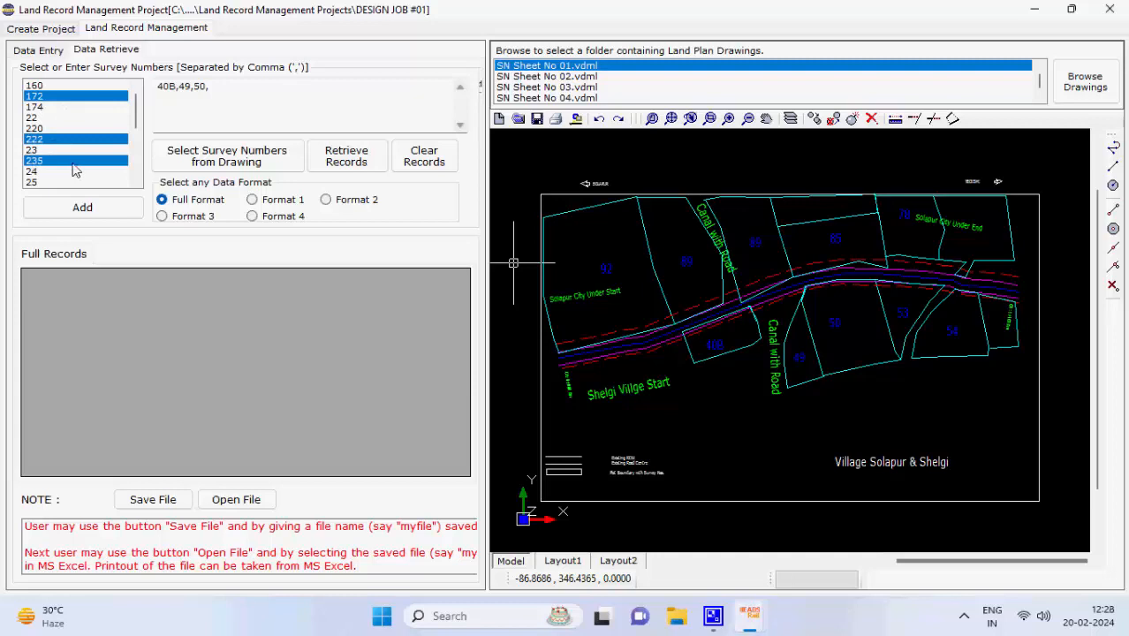
Add 172, 222 and 235 to the survey entry and retrieve full records for all six surveys
{"action": "left_click", "coordinate": [94, 210]}
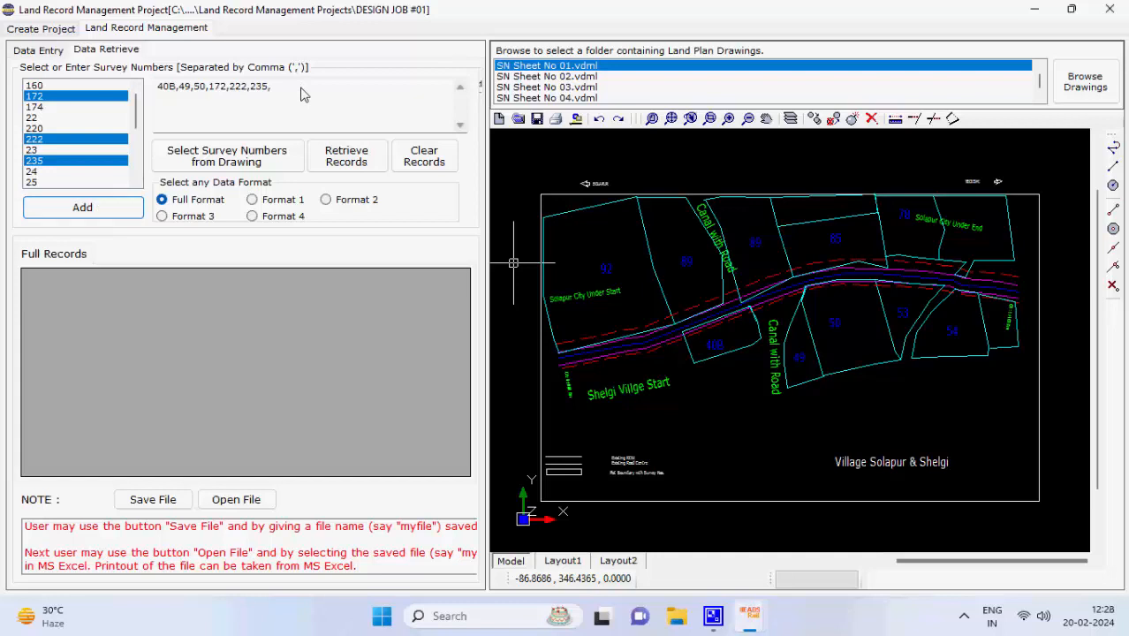
{"action": "left_click", "coordinate": [346, 156]}
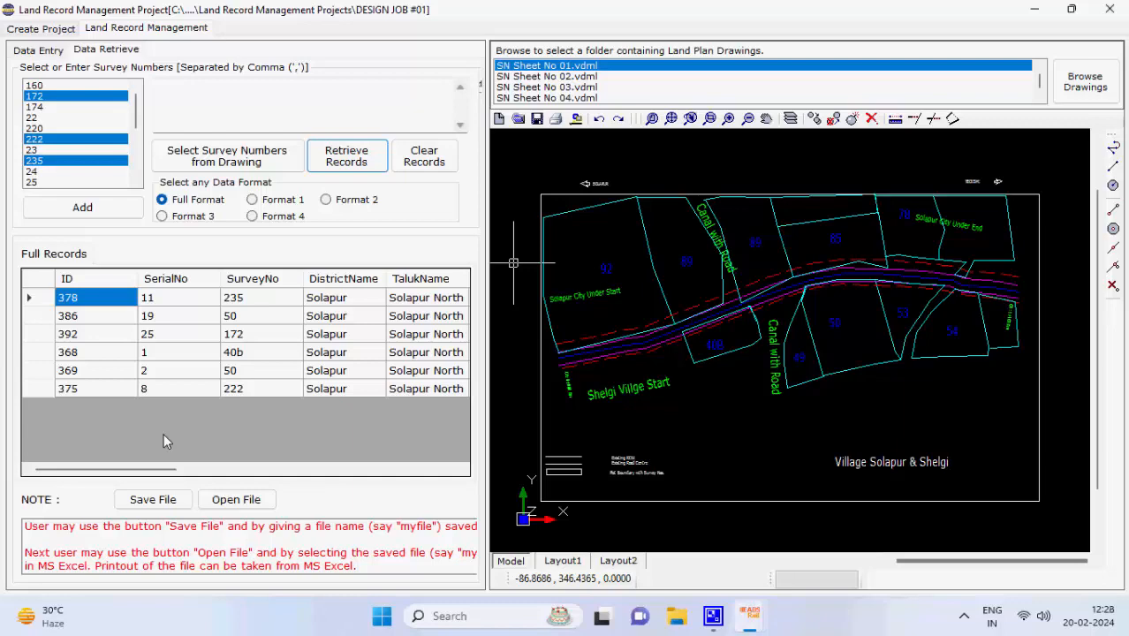
{"action": "left_click", "coordinate": [158, 500]}
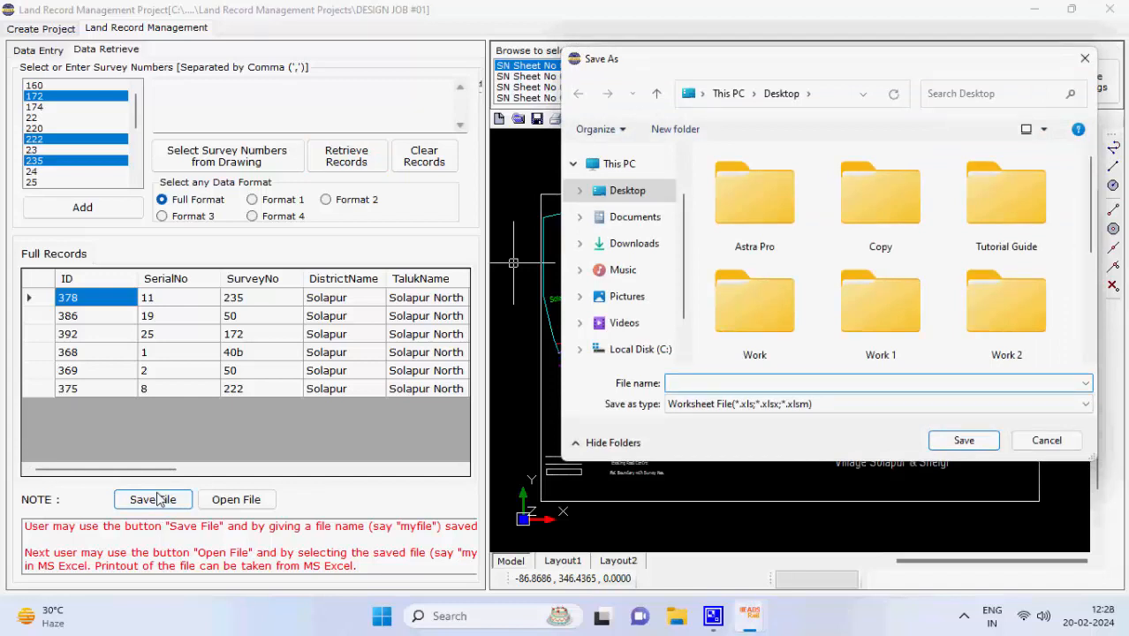
Save the six retrieved records to the Desktop as Copy File.xls and dismiss the confirmation
{"action": "type", "text": "Copy"}
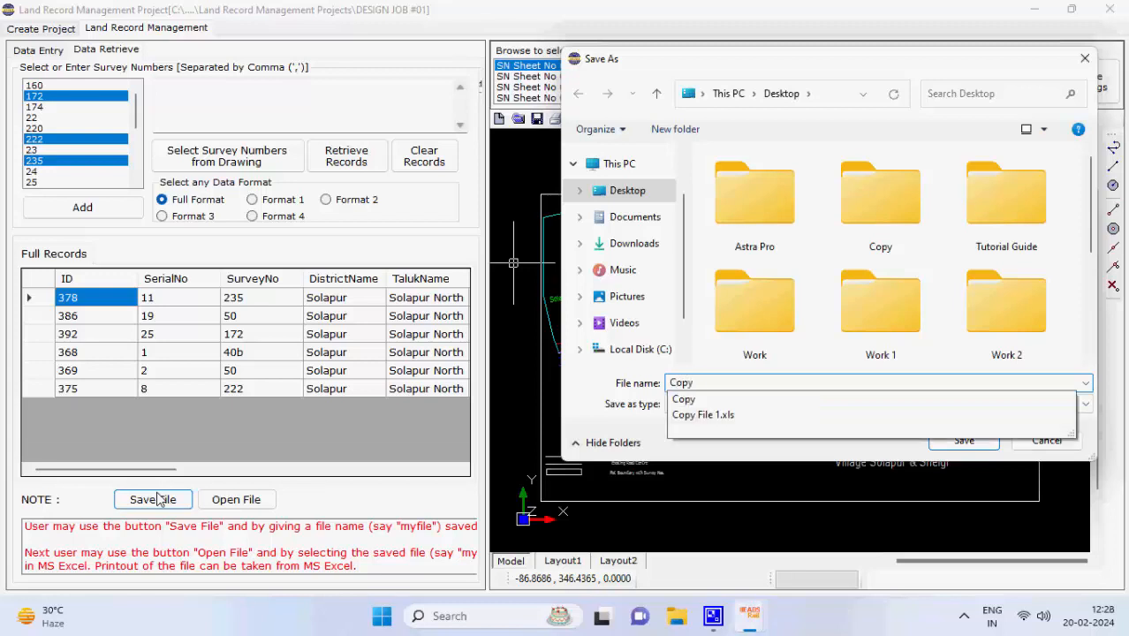
{"action": "type", "text": " File"}
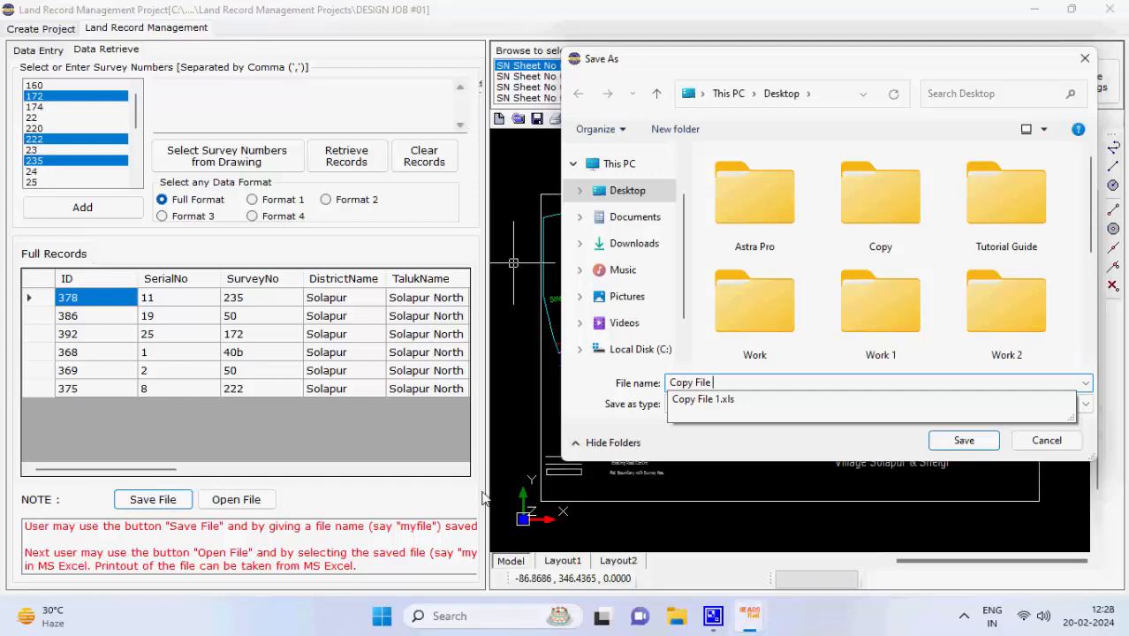
{"action": "left_click", "coordinate": [955, 441]}
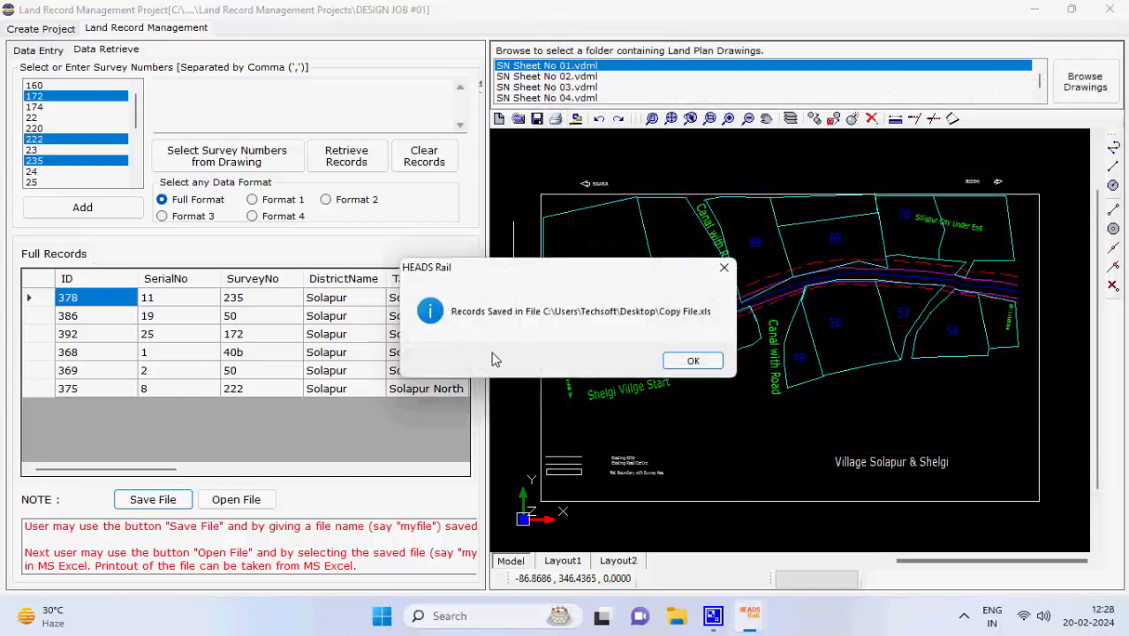
{"action": "left_click", "coordinate": [690, 362]}
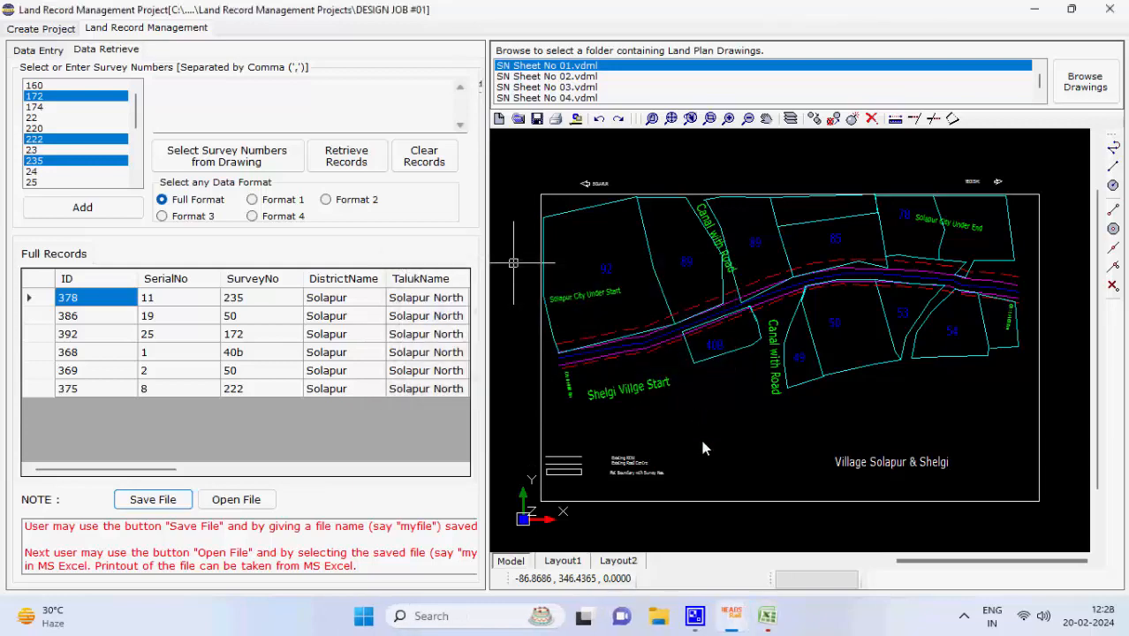
Check the six records under the SCHEDULE heading in Copy File.xls, then close it without saving
{"action": "left_click", "coordinate": [769, 616]}
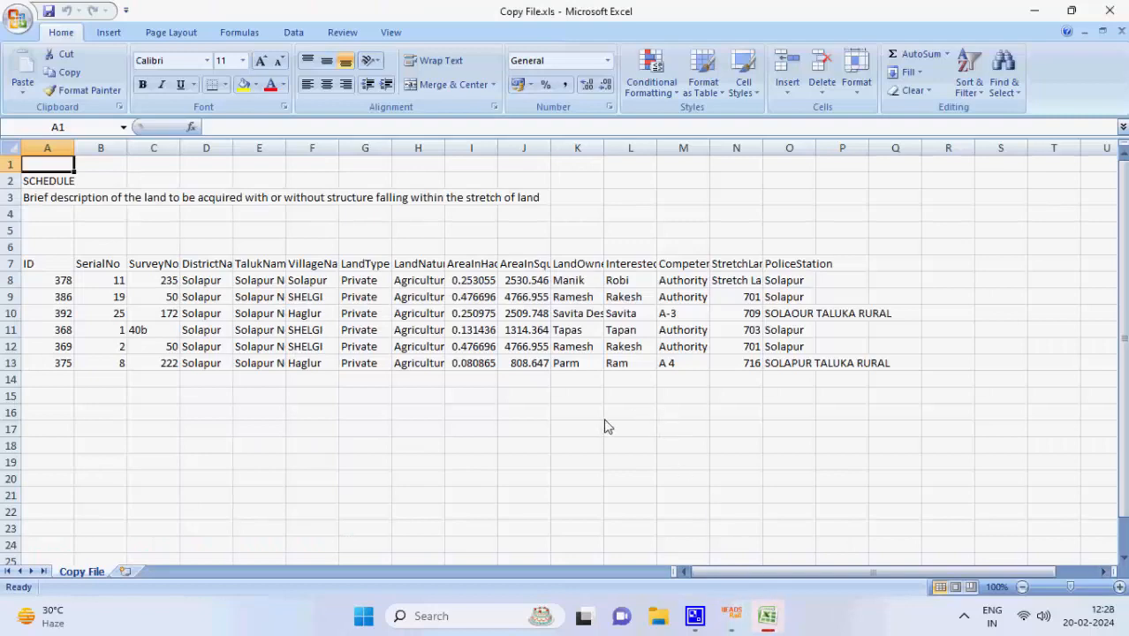
{"action": "left_click", "coordinate": [1109, 11]}
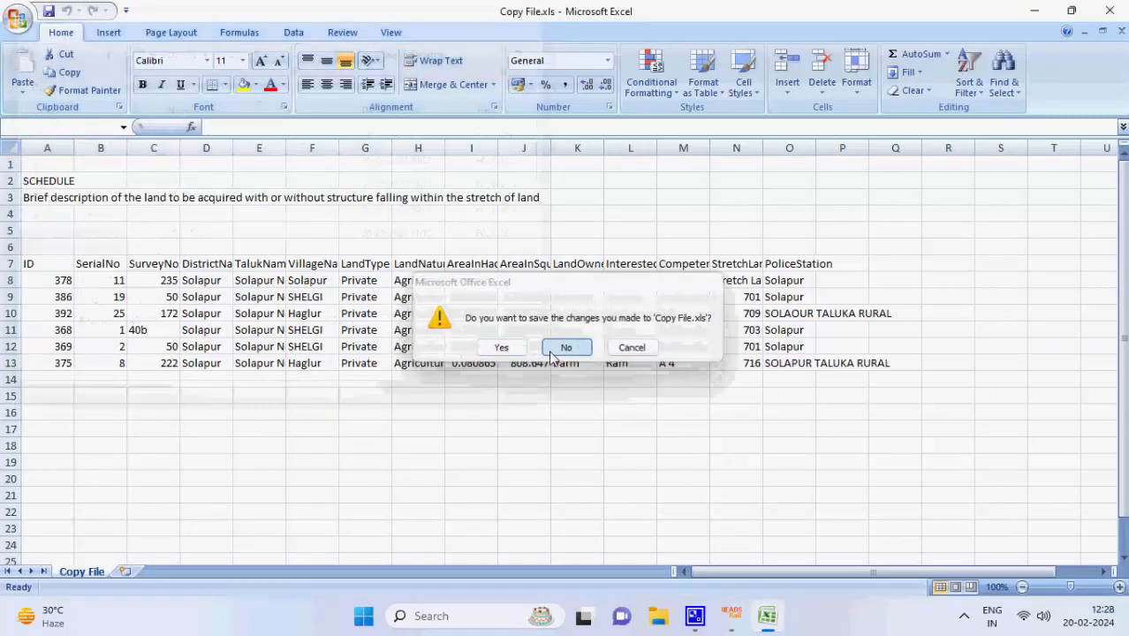
{"action": "left_click", "coordinate": [551, 350]}
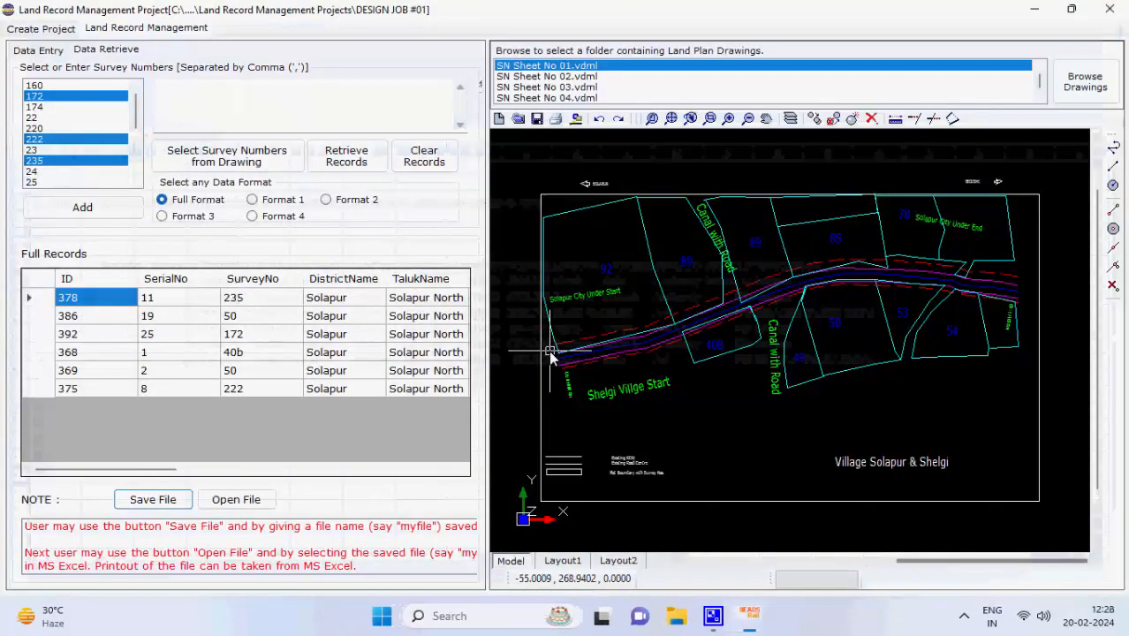
{"action": "left_click", "coordinate": [267, 504]}
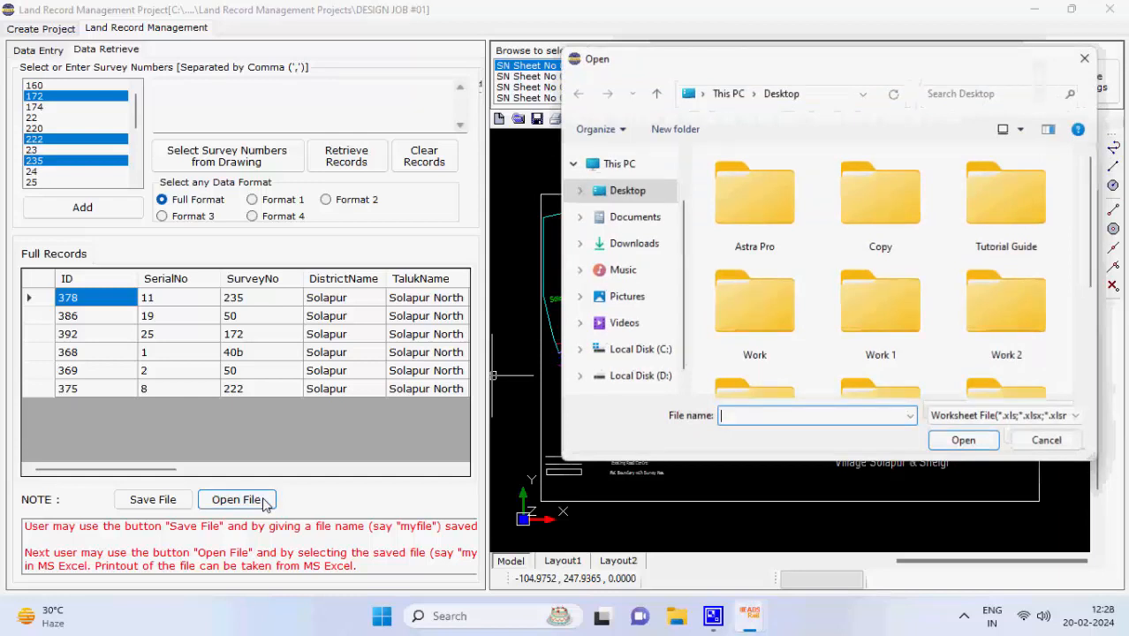
{"action": "scroll", "coordinate": [951, 226], "scroll_direction": "down", "scroll_amount": 3}
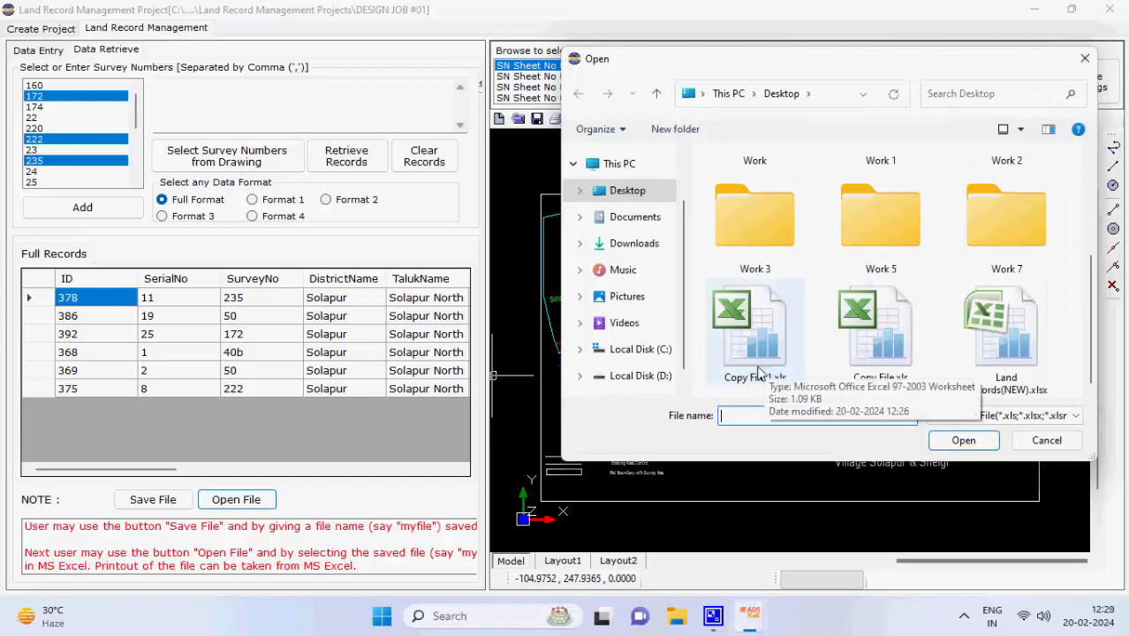
{"action": "left_click", "coordinate": [861, 355]}
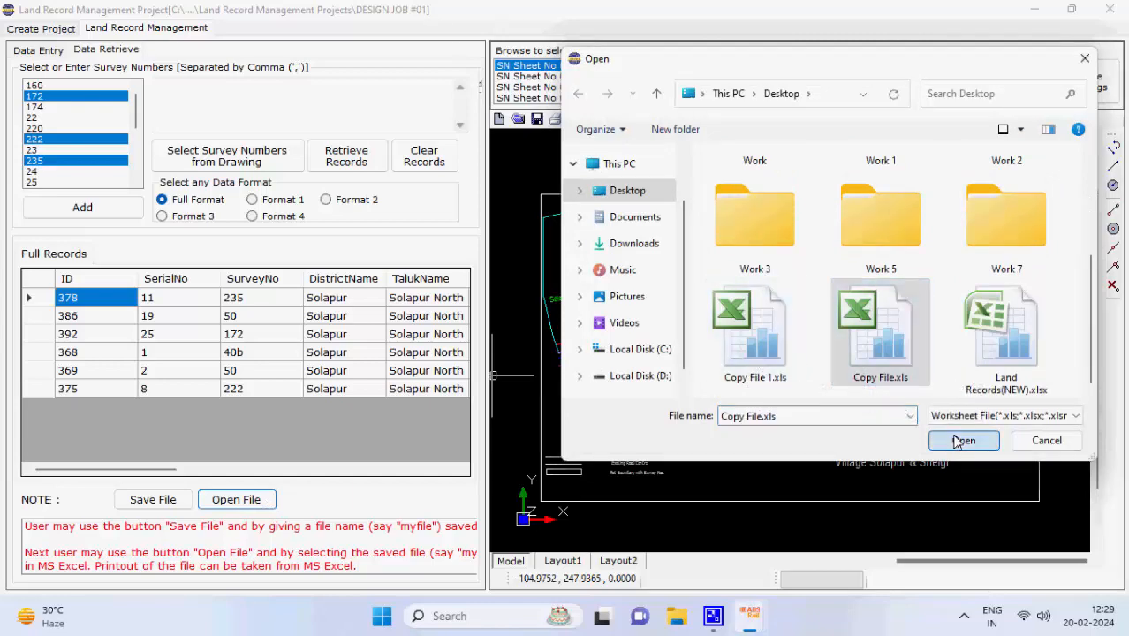
{"action": "left_click", "coordinate": [963, 440]}
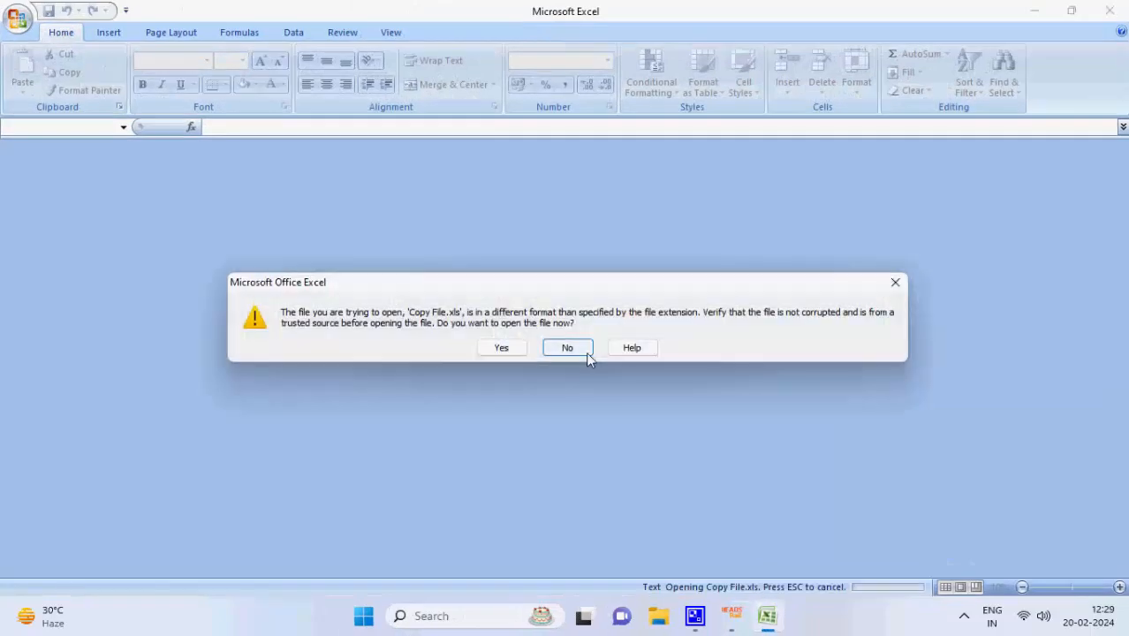
{"action": "left_click", "coordinate": [519, 350]}
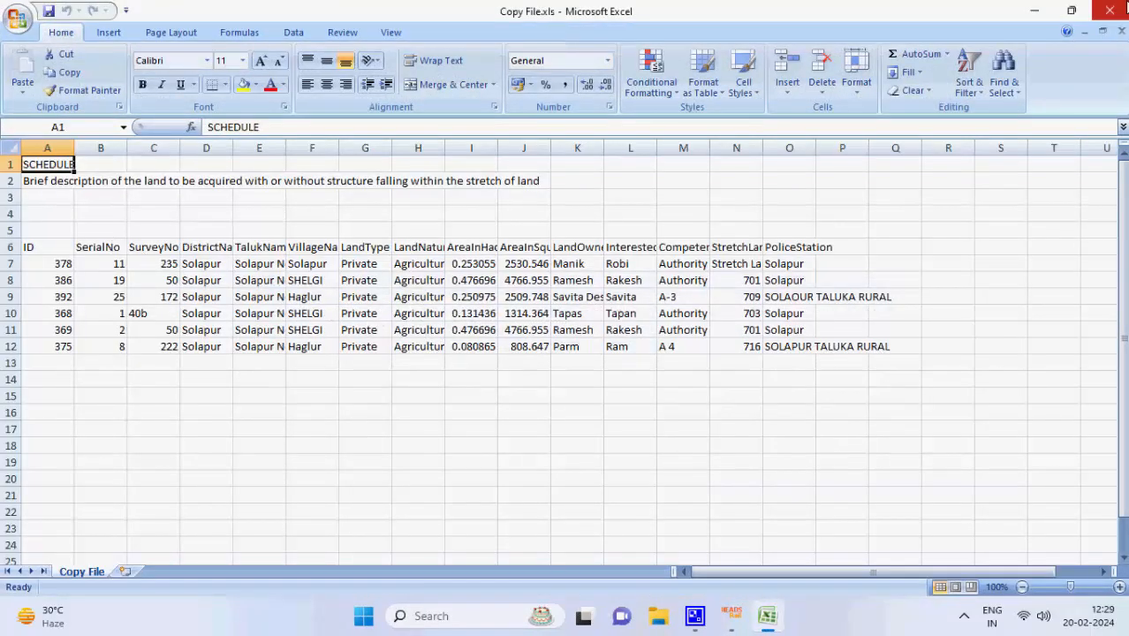
{"action": "left_click", "coordinate": [1091, 12]}
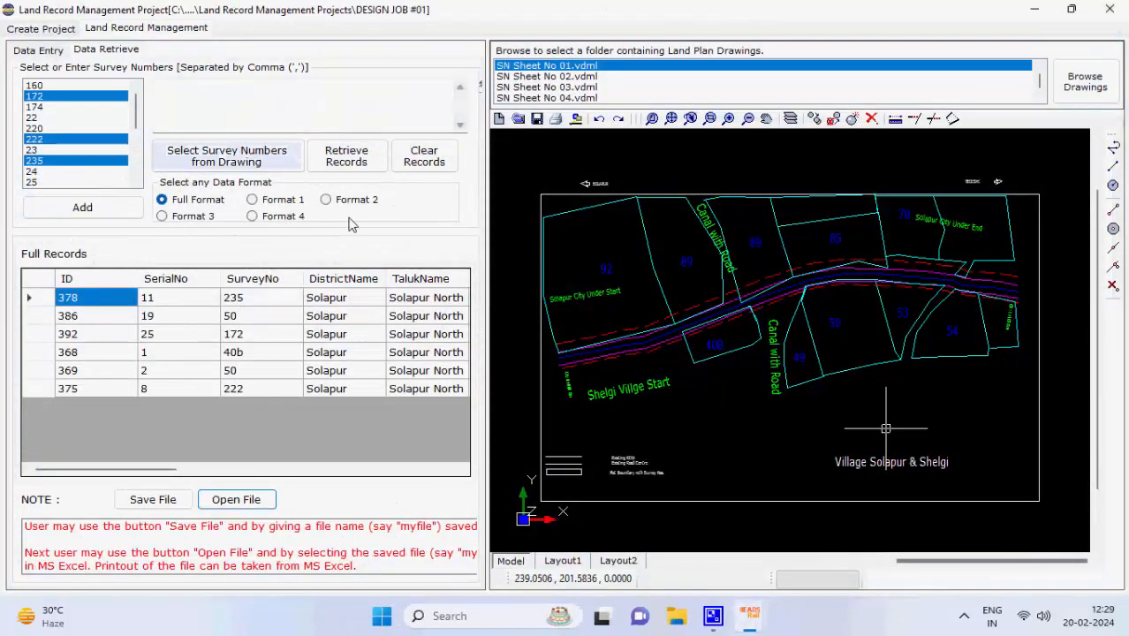
Clear the six retrieved records from the Full Records grid
{"action": "left_click", "coordinate": [427, 163]}
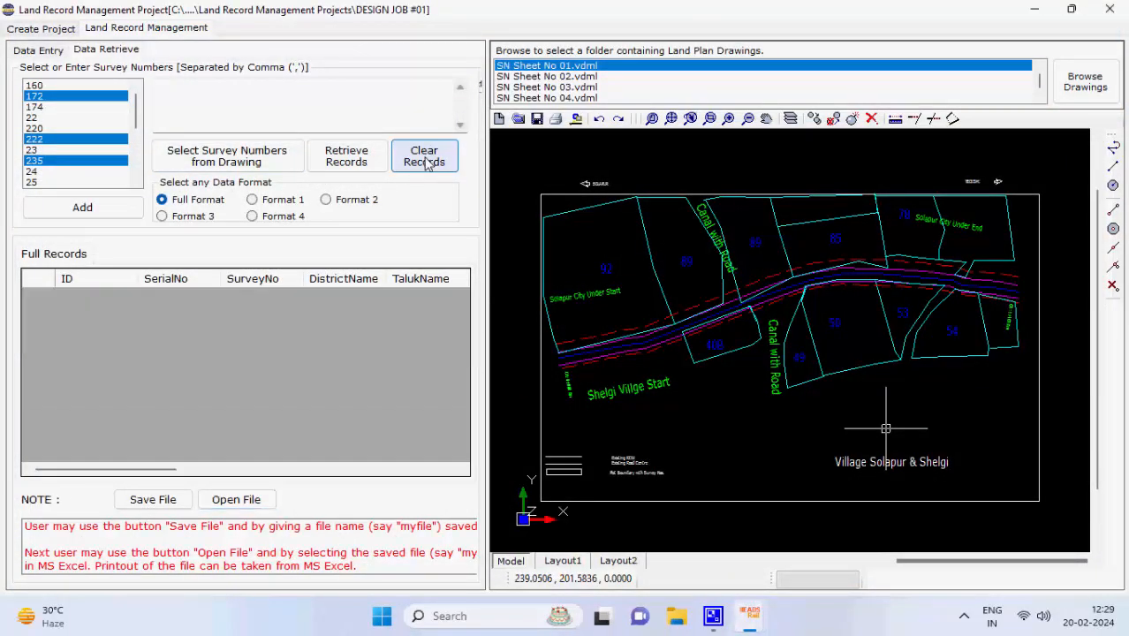